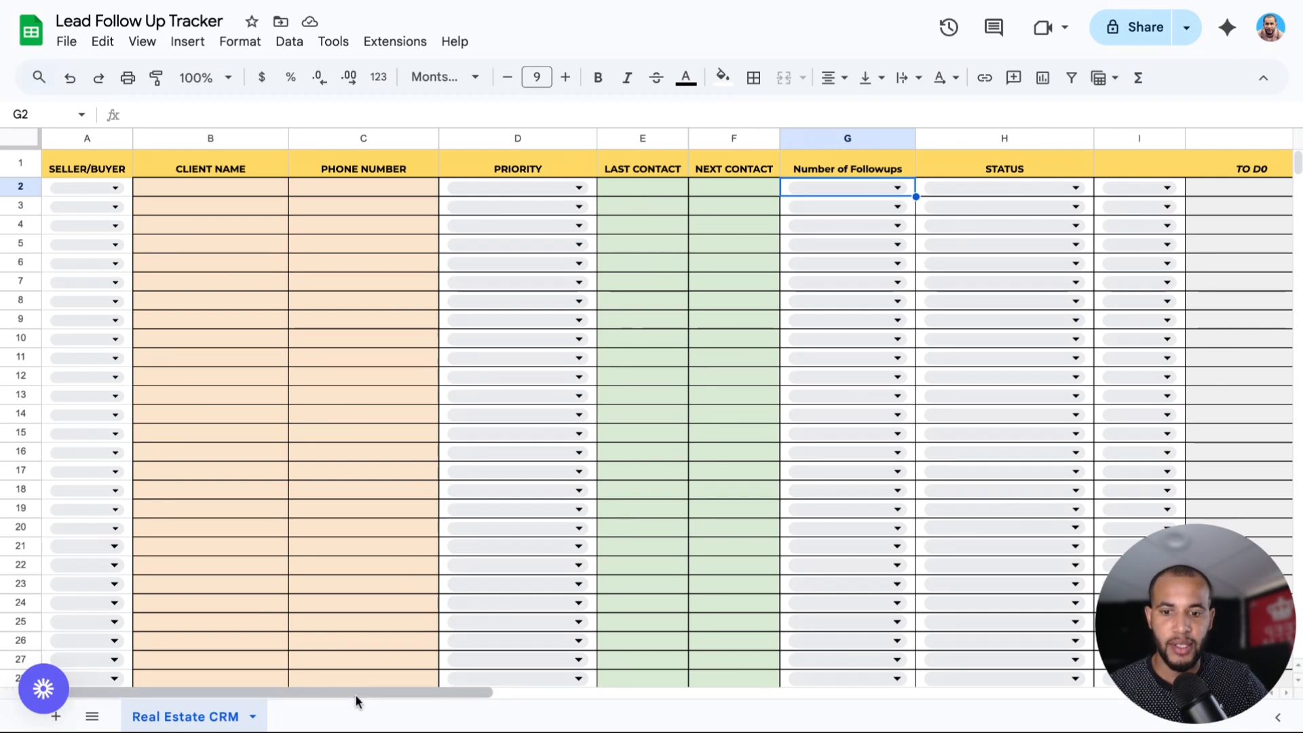
Scroll the sheet right to show columns L–V, Property Type through First Contact.
scroll(355, 694, right, 3)
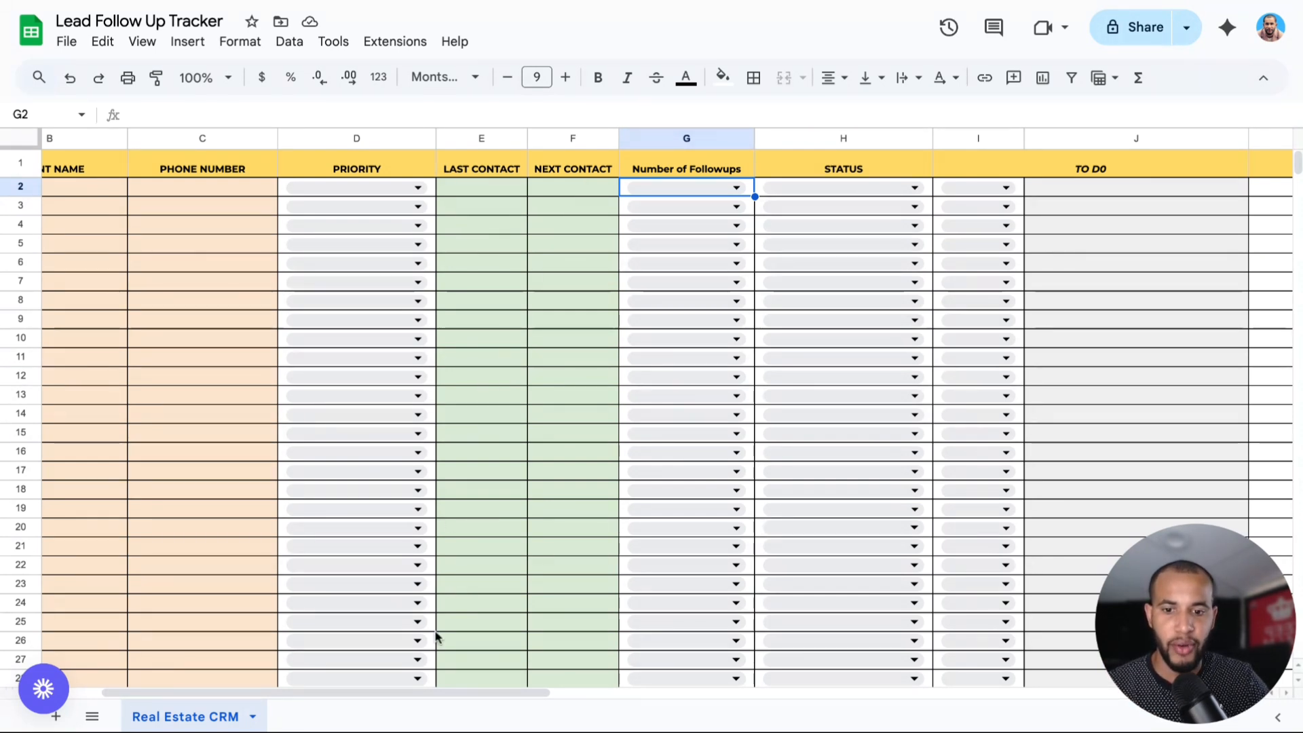
scroll(422, 690, right, 3)
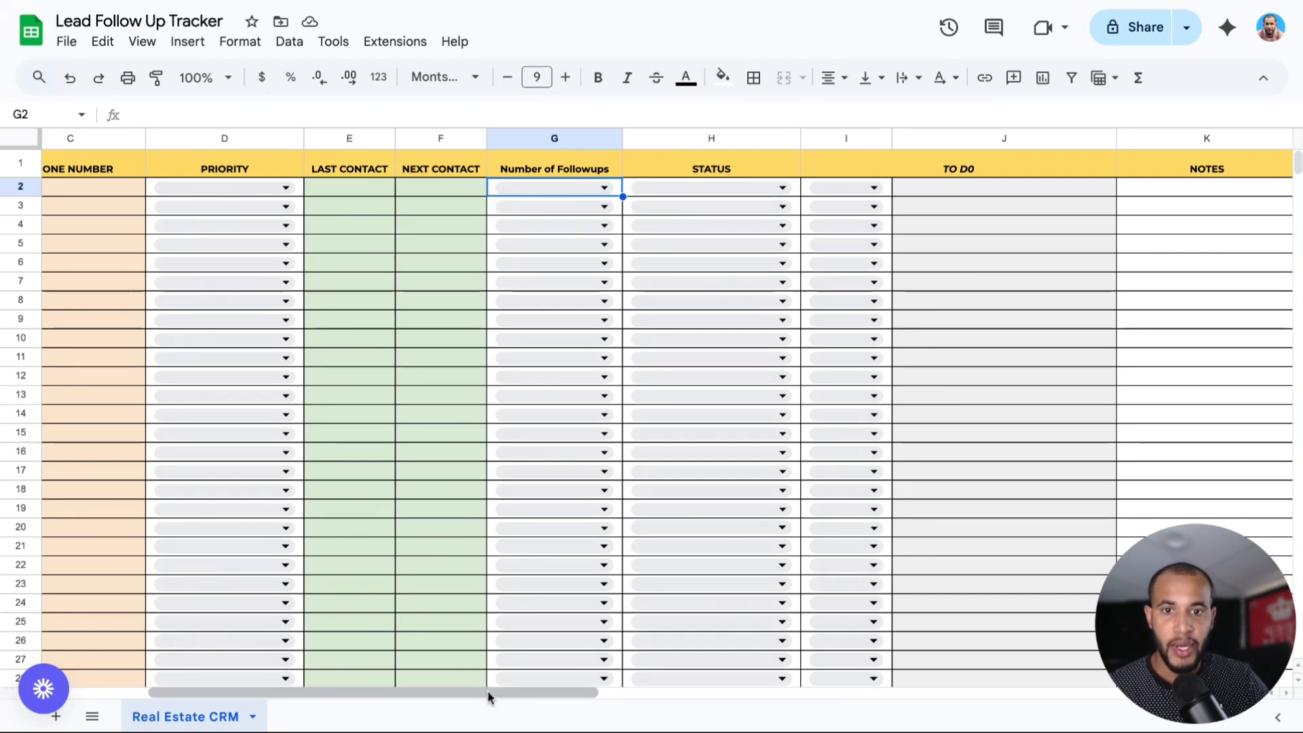
scroll(488, 692, right, 3)
scroll(487, 692, right, 5)
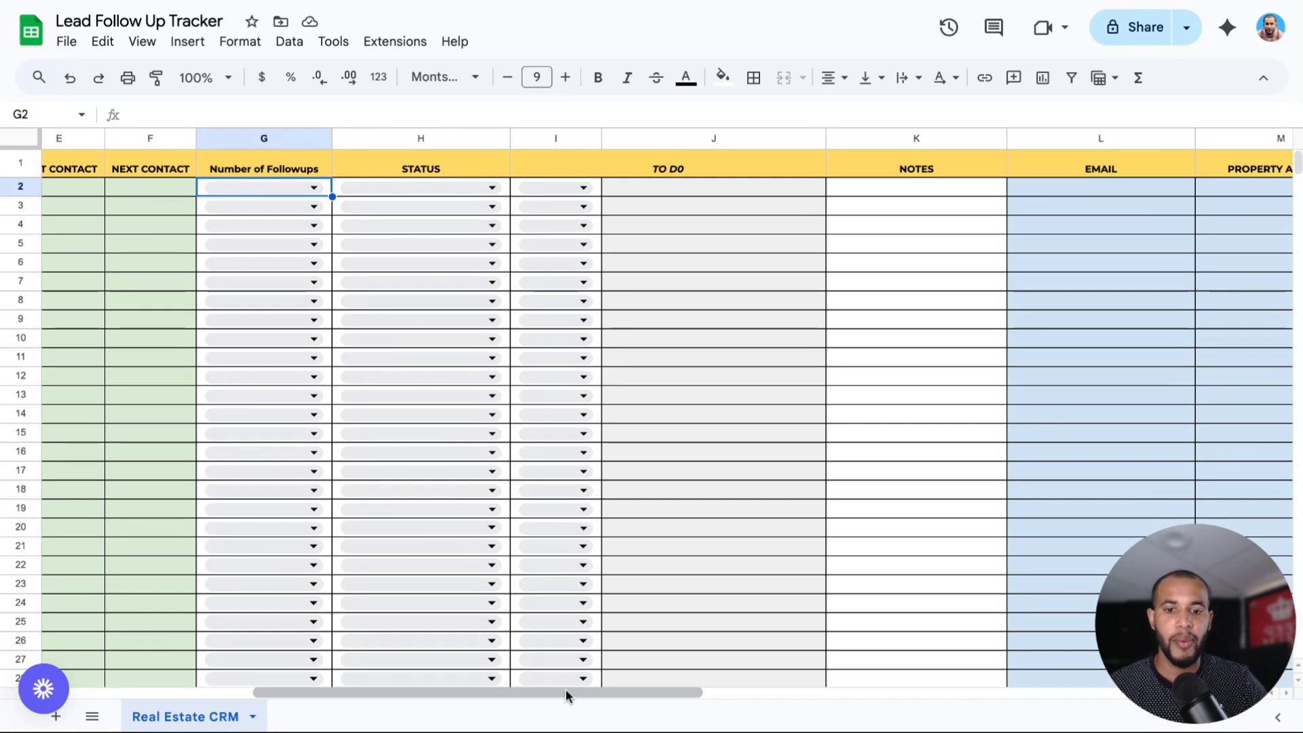
scroll(564, 690, right, 5)
scroll(566, 692, right, 3)
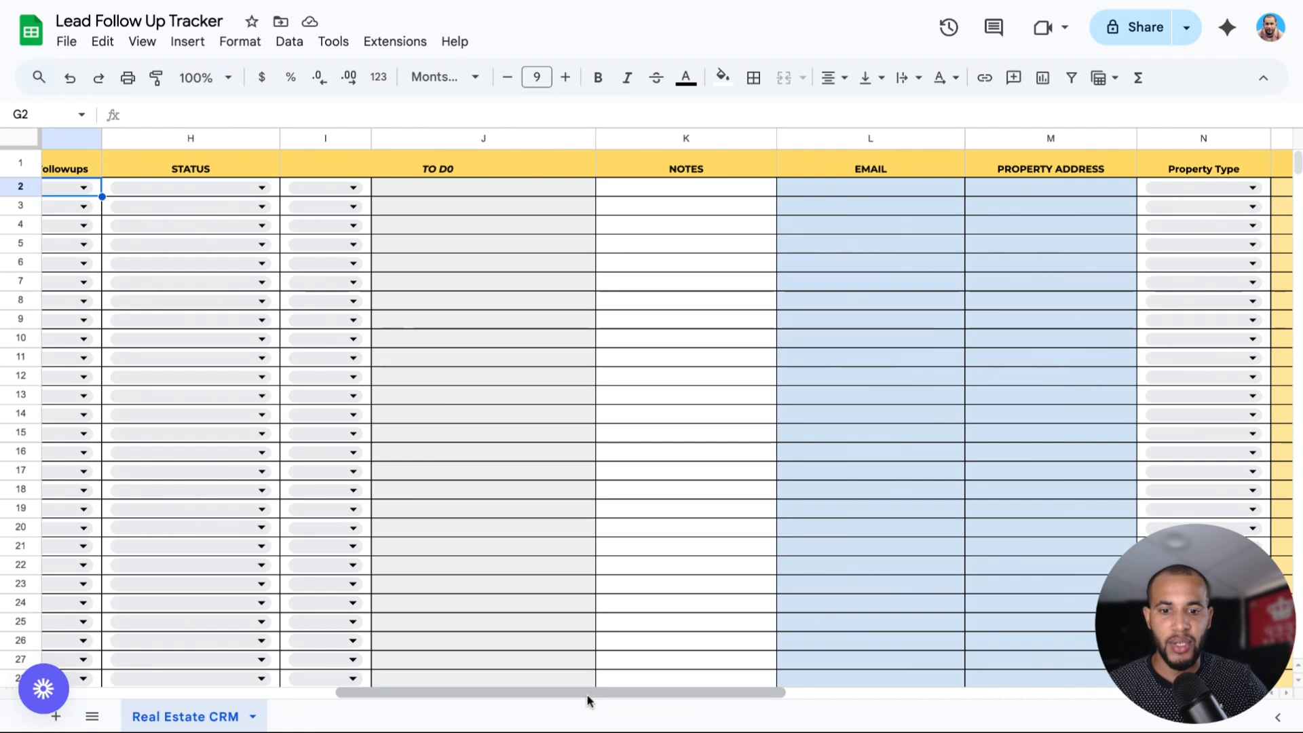
scroll(596, 691, right, 4)
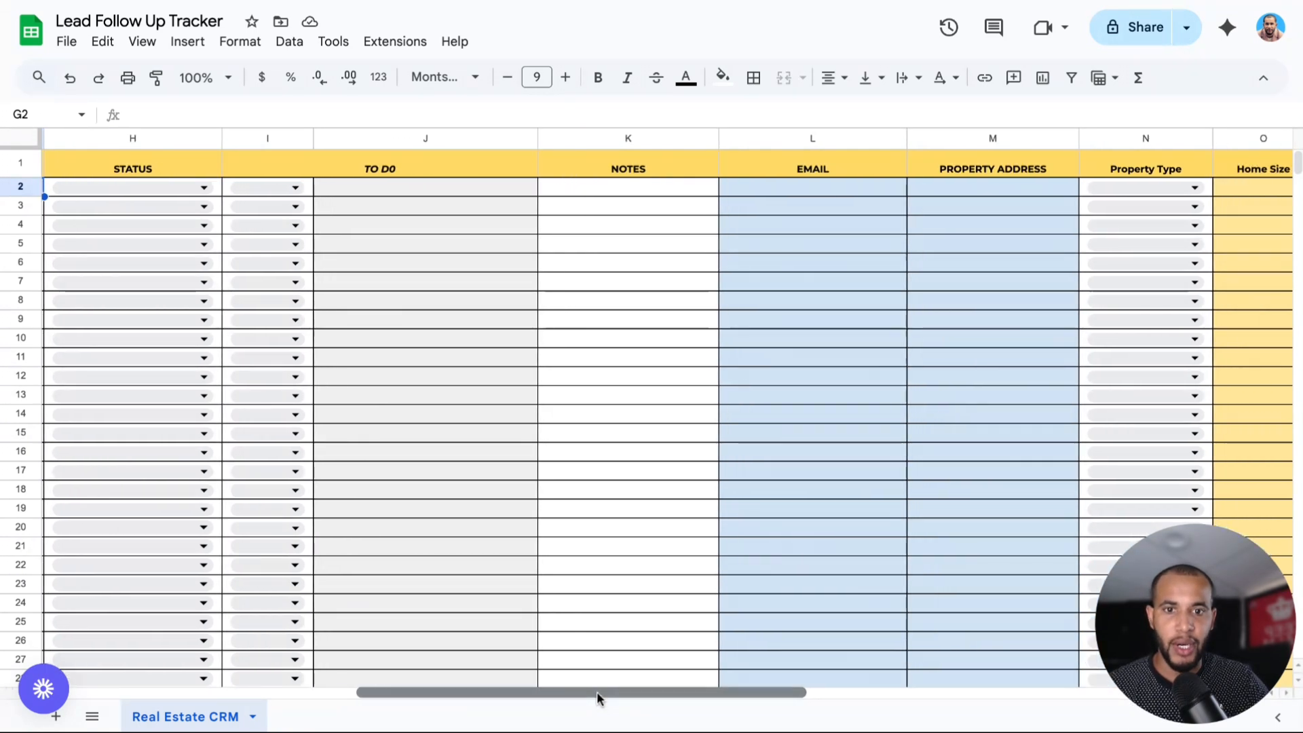
scroll(596, 690, right, 4)
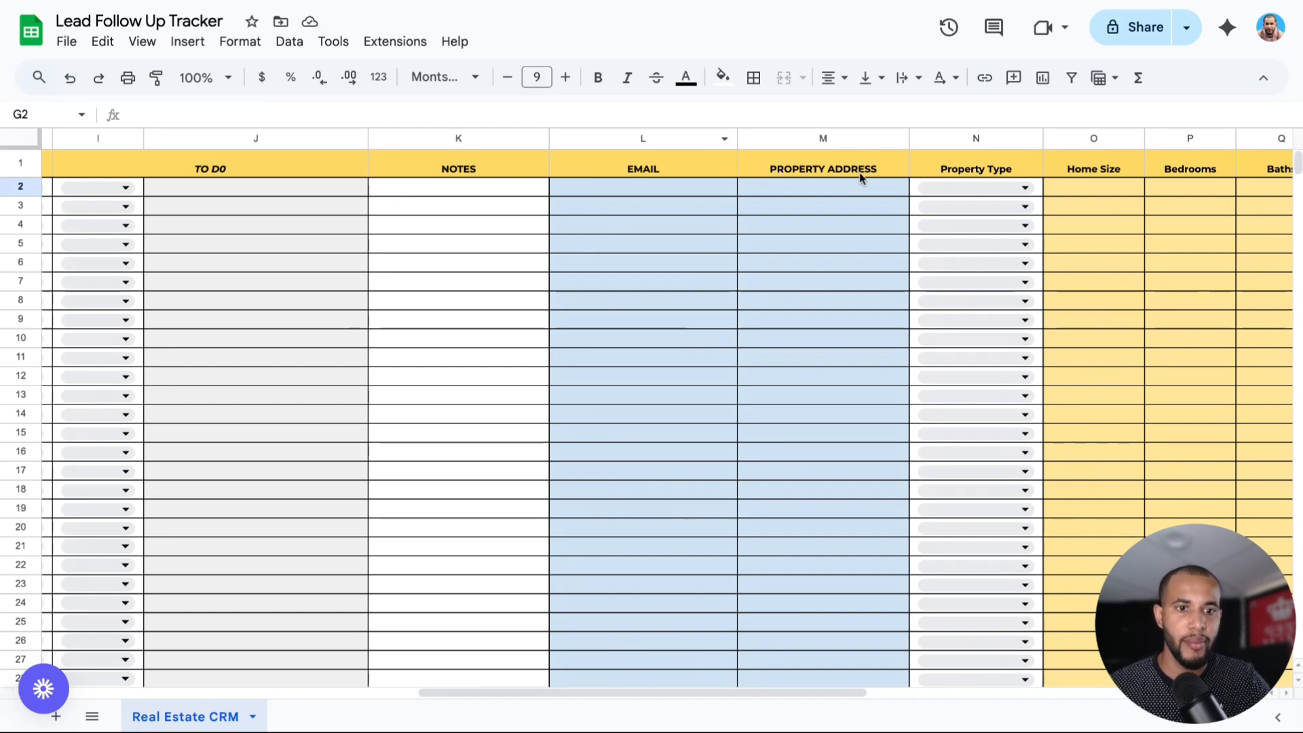
scroll(723, 694, right, 5)
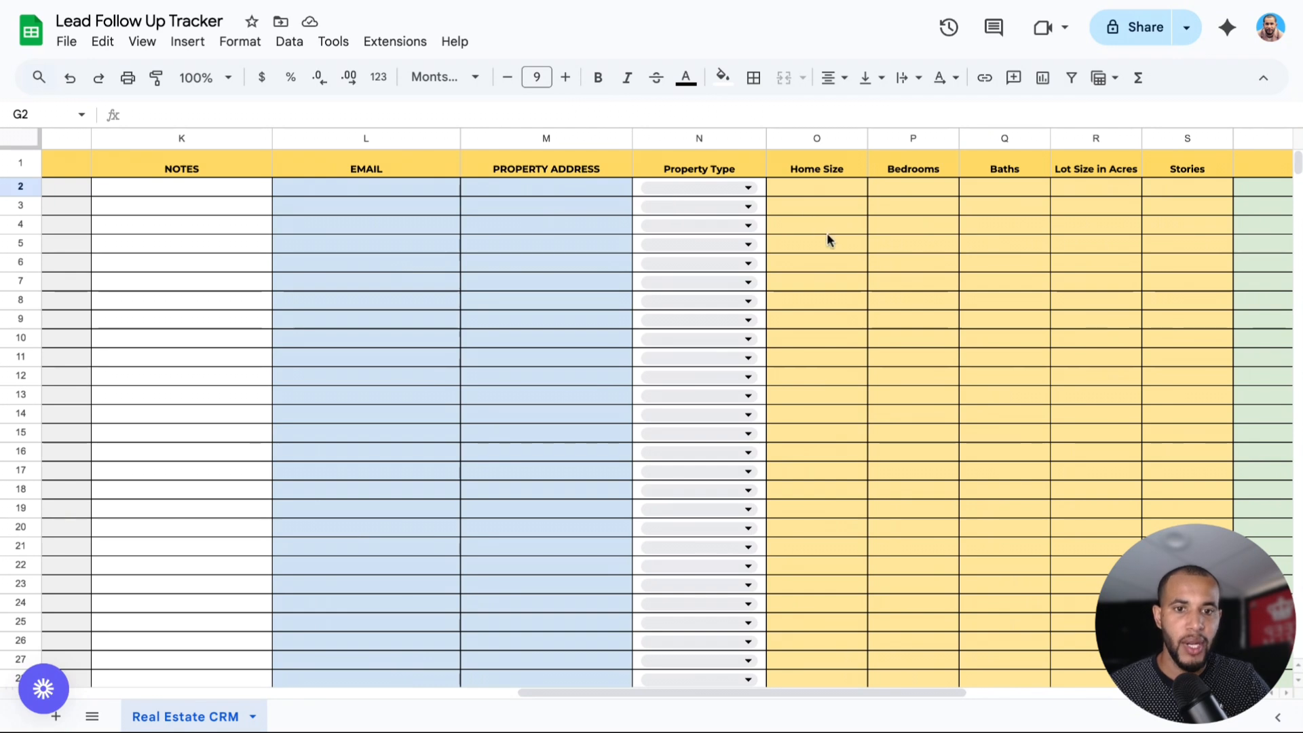
scroll(784, 691, right, 5)
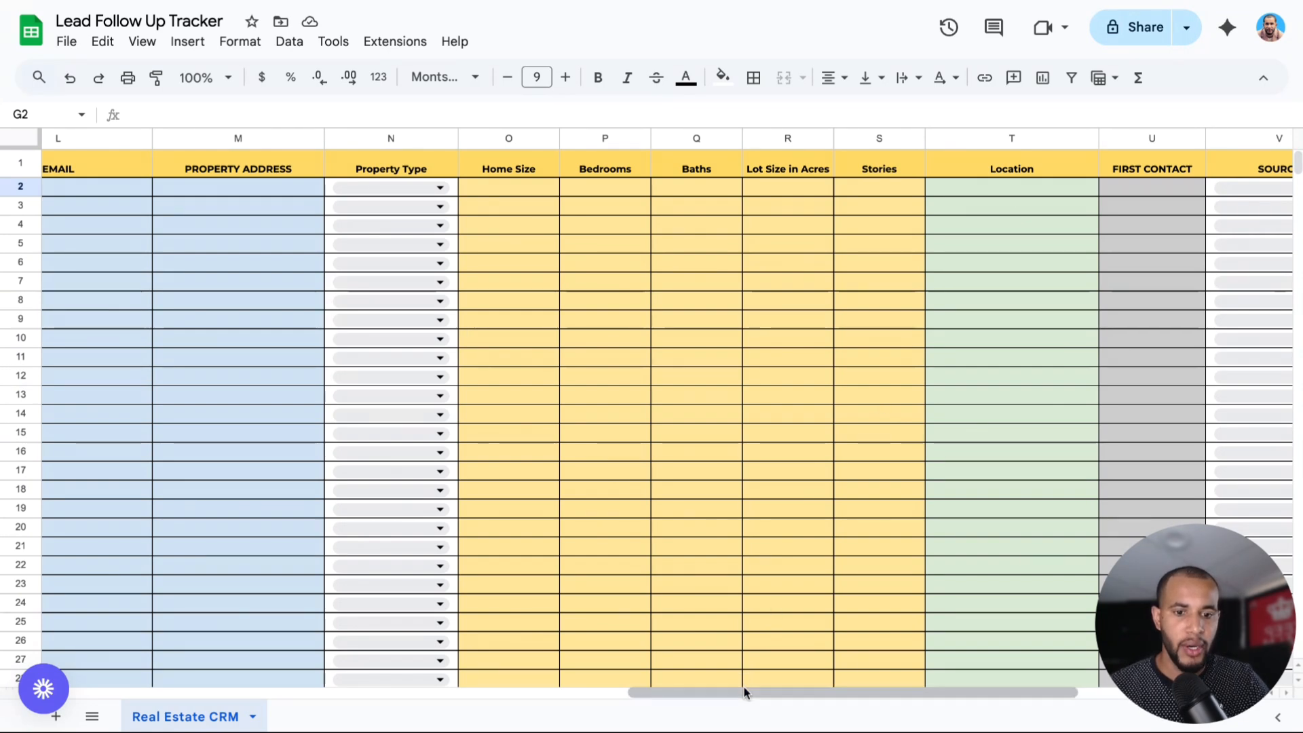
scroll(744, 692, right, 3)
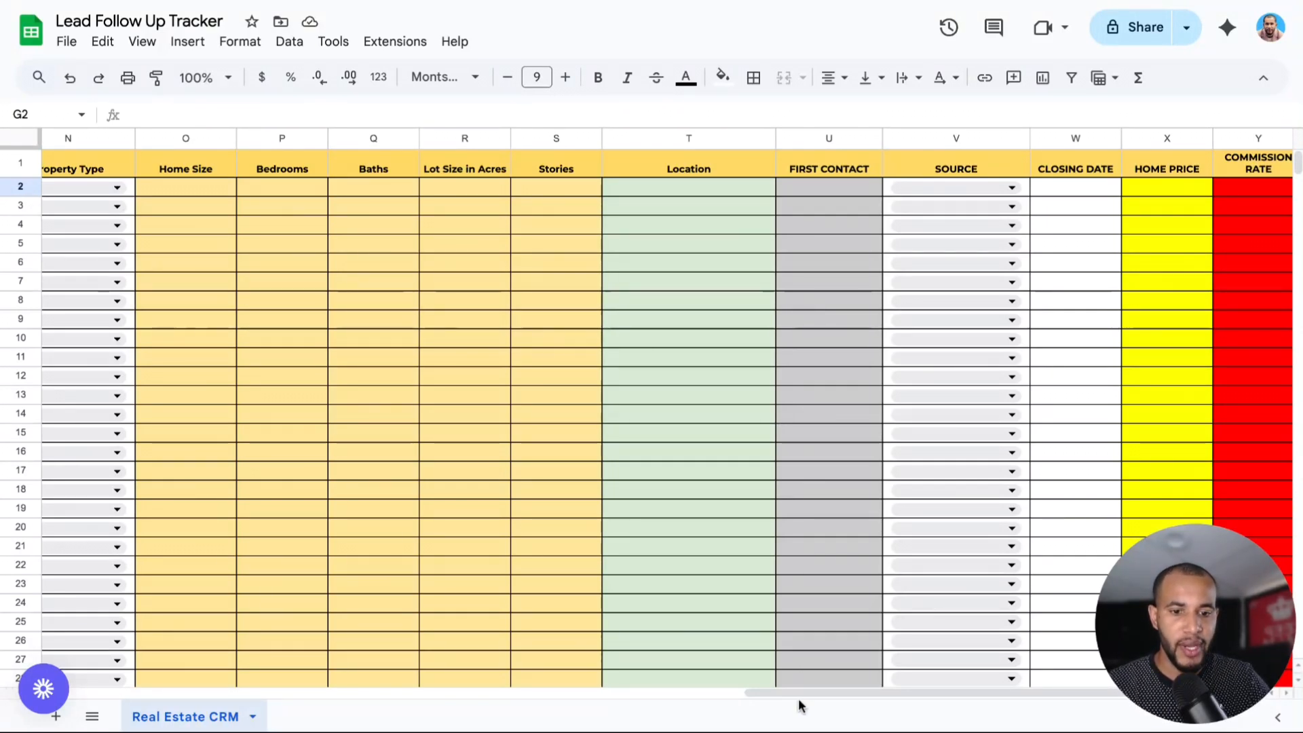
scroll(802, 693, right, 1)
scroll(802, 691, right, 1)
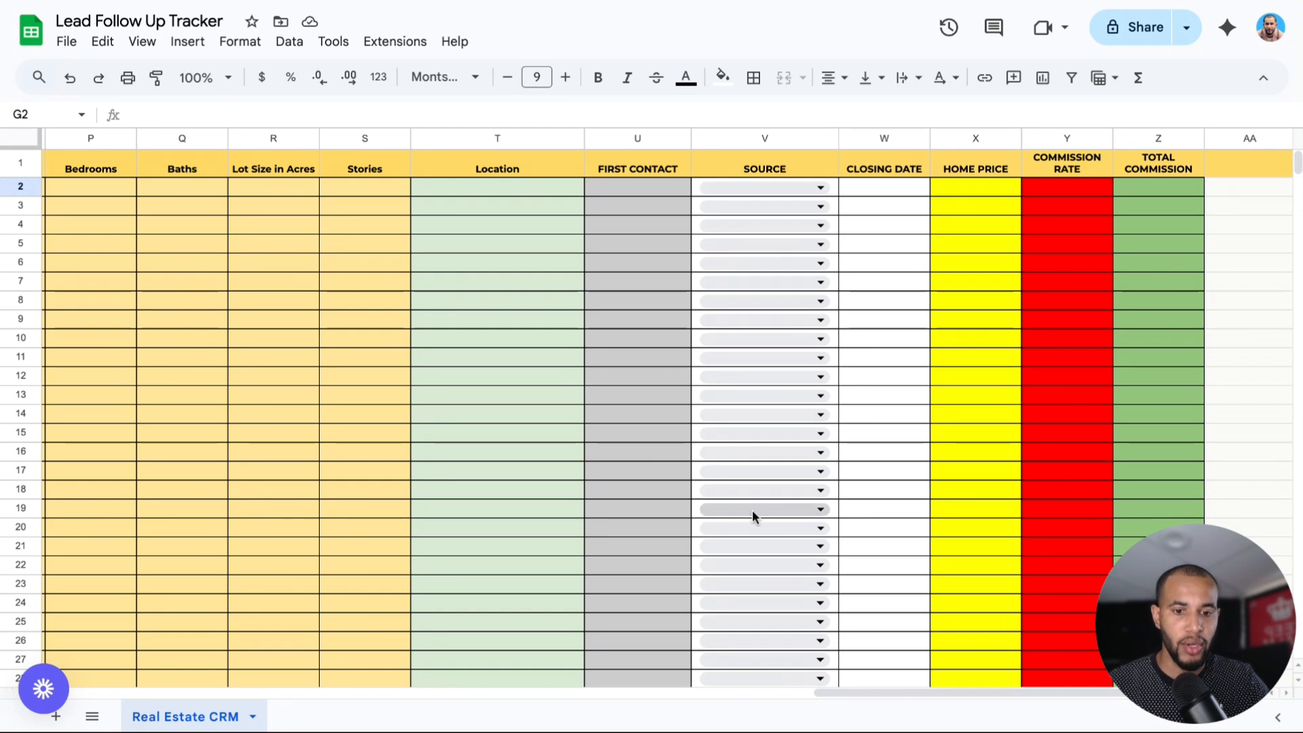
drag(861, 692, 863, 692)
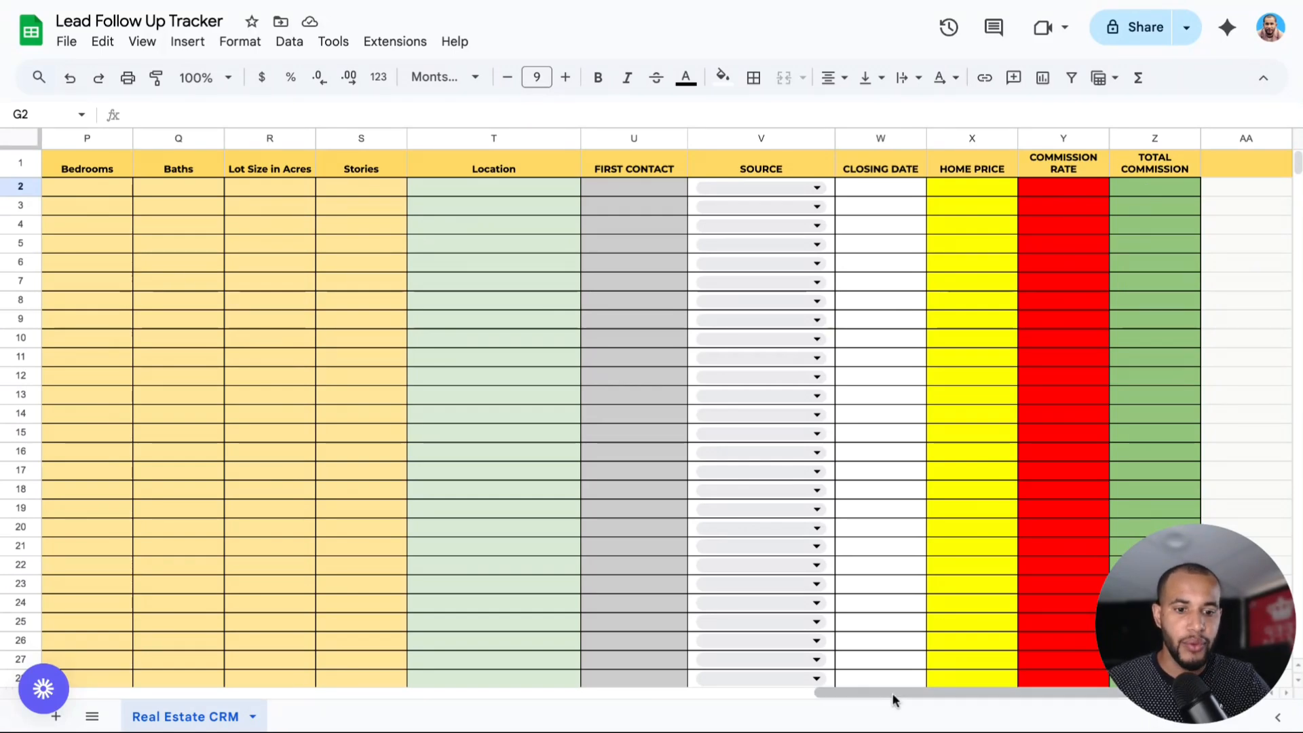
scroll(892, 692, left, 2)
scroll(892, 693, left, 15)
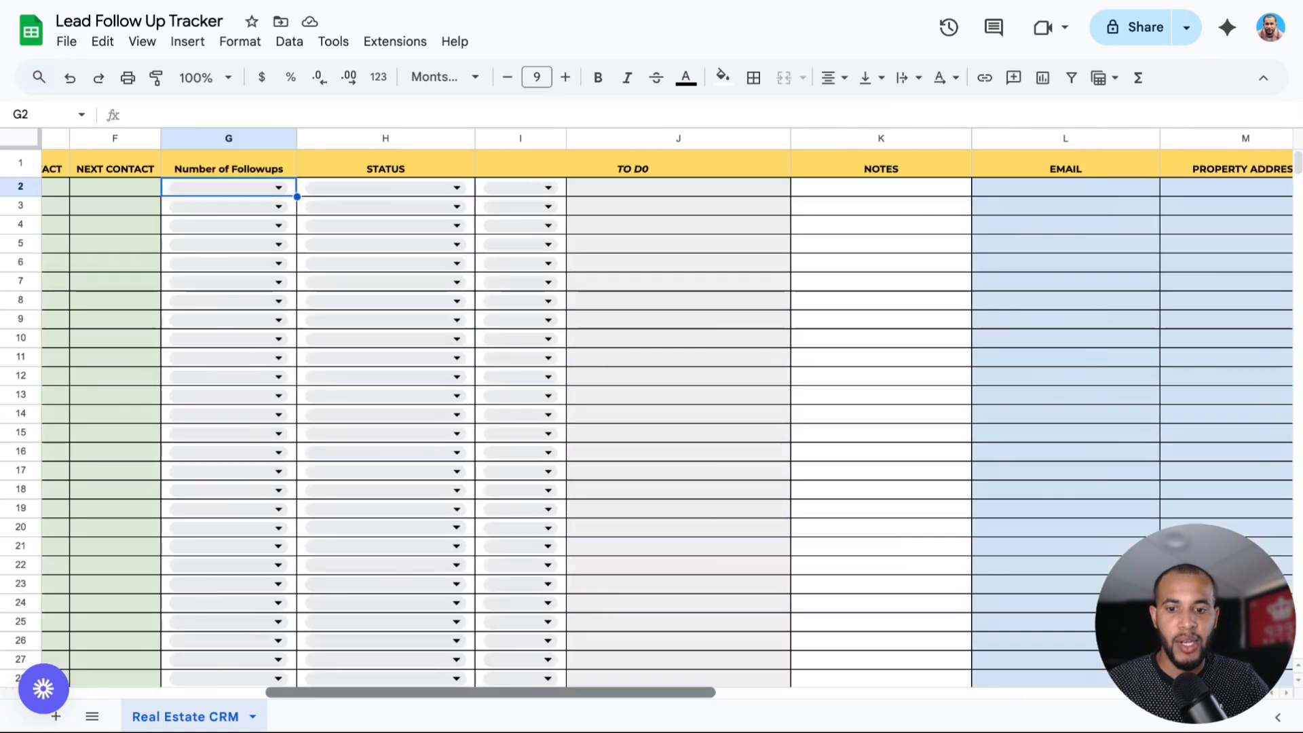
Set cell A2 to SELLER for the first client and start editing B2.
scroll(651, 408, left, 2)
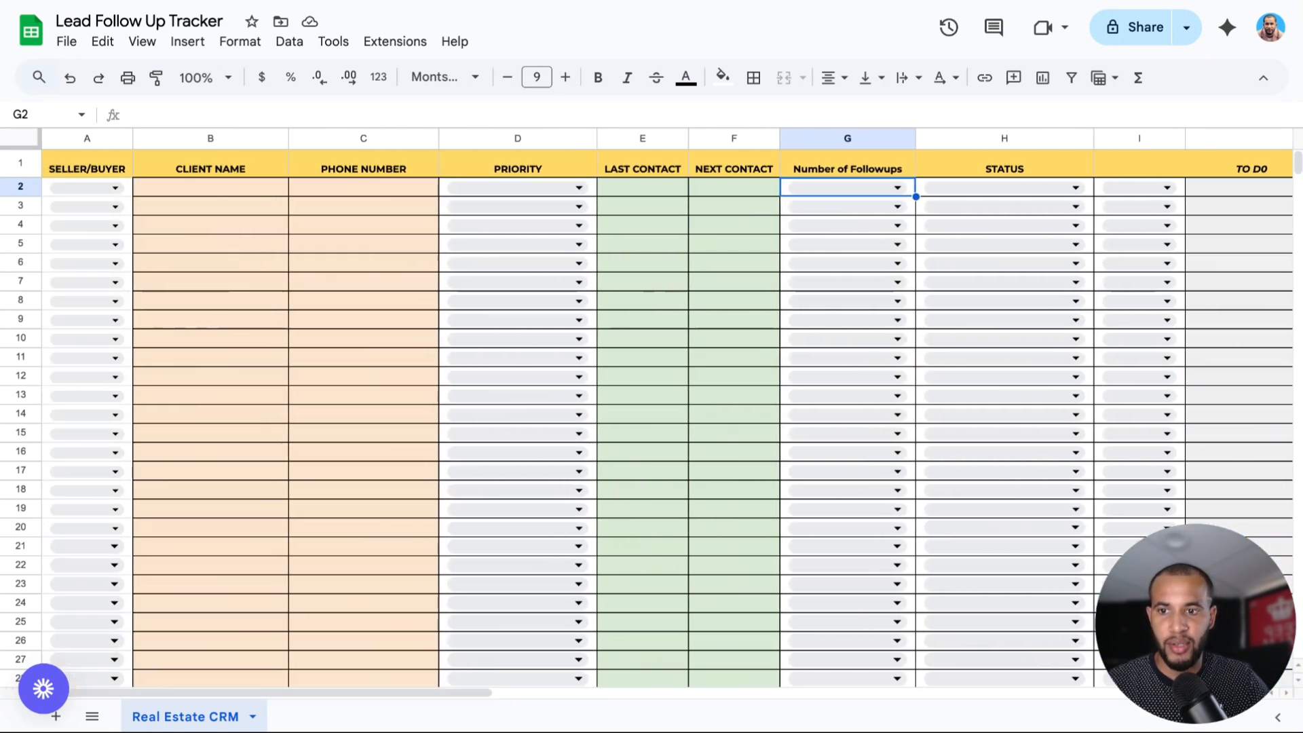
click(93, 193)
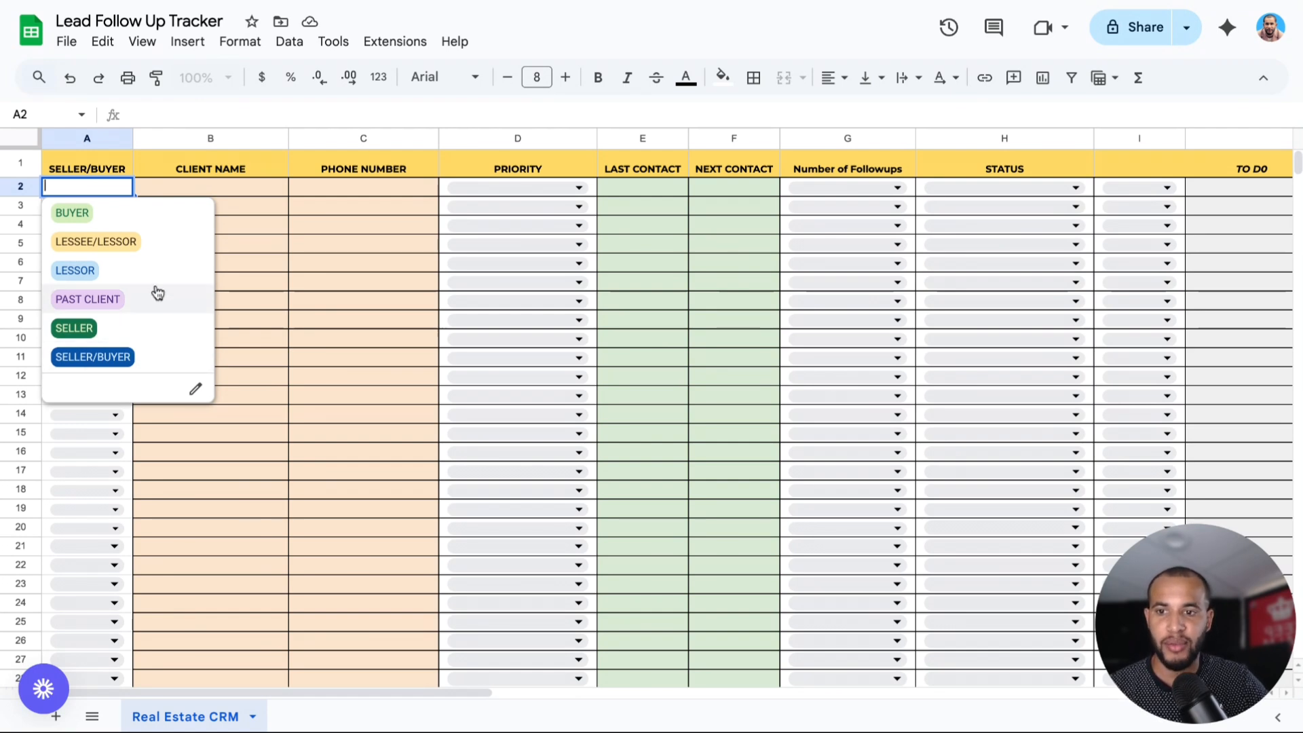
click(84, 328)
click(174, 190)
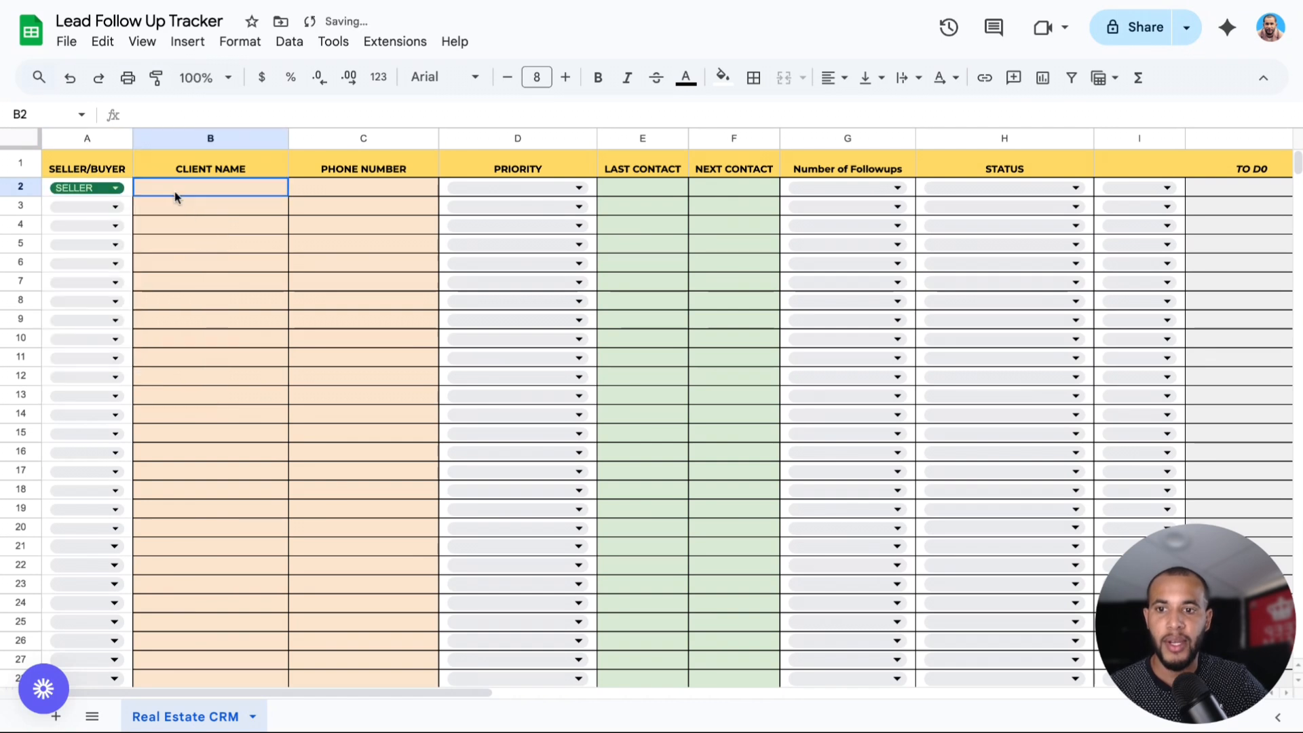
double_click(174, 190)
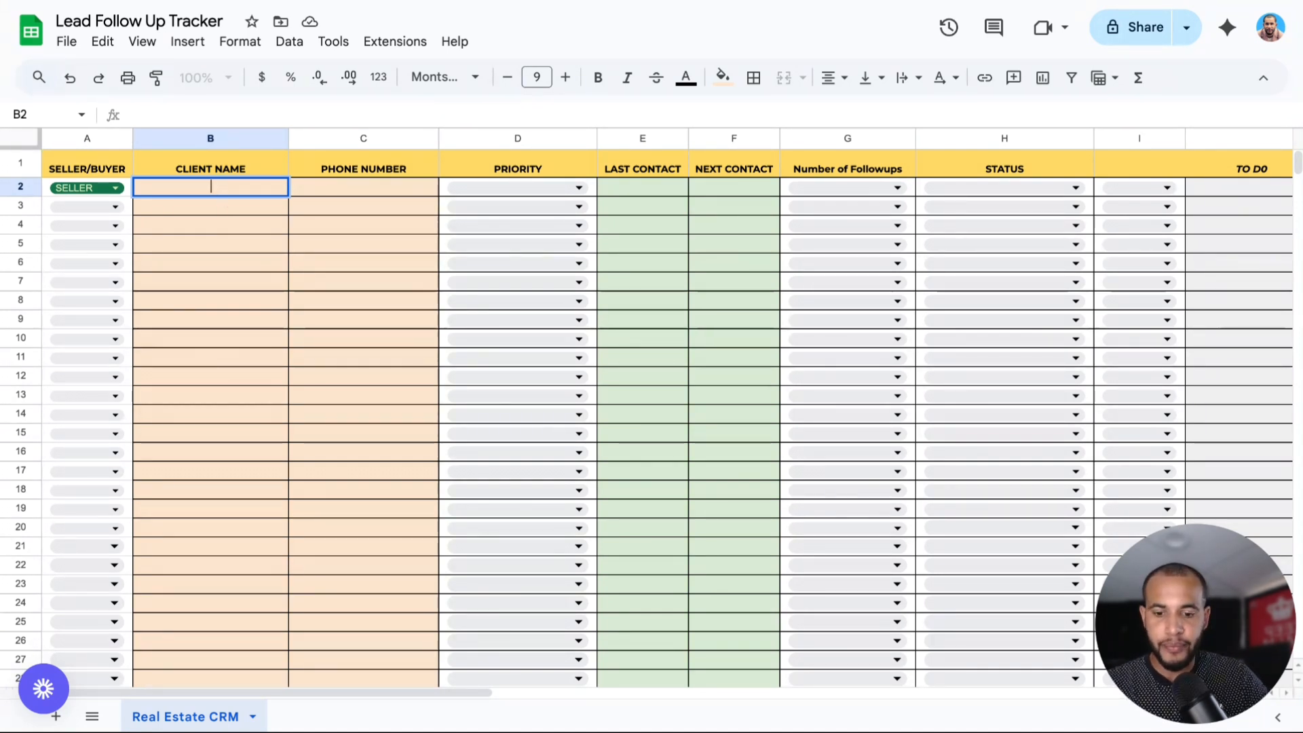
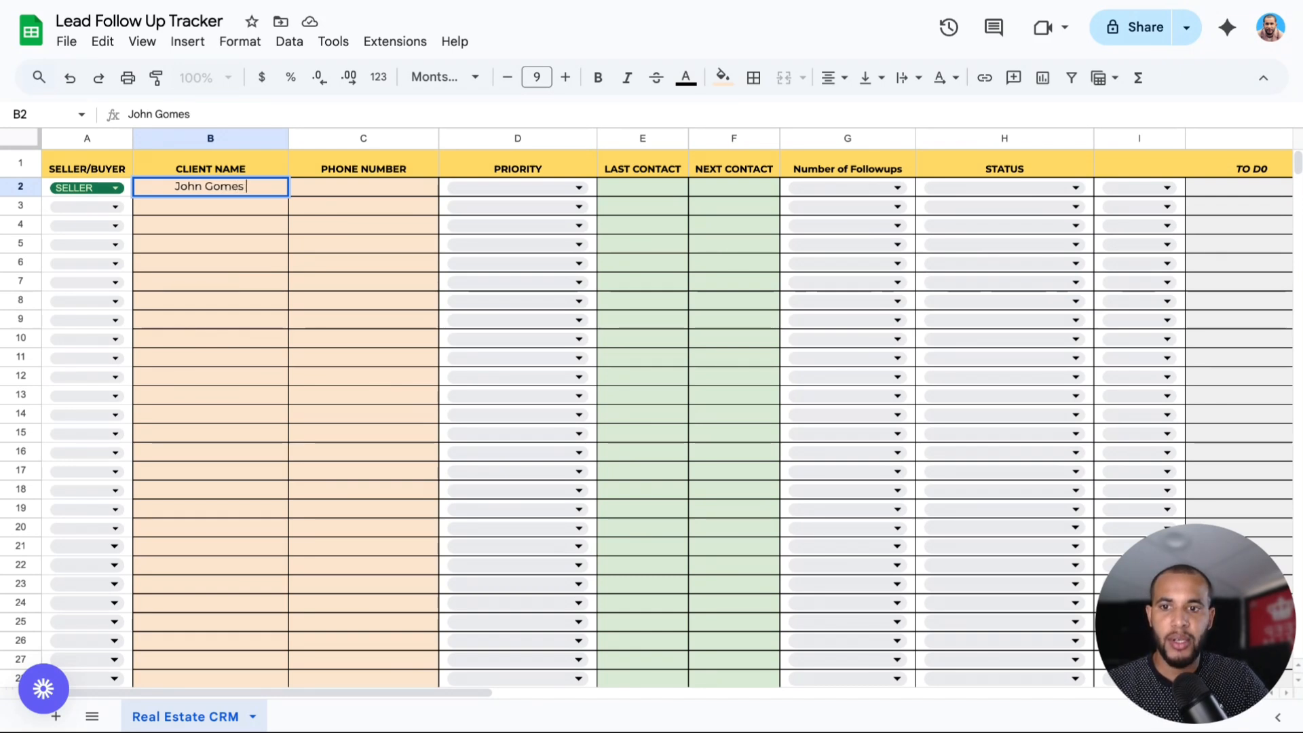
Enter the client's full name in B2 and their phone number in C2.
click(309, 194)
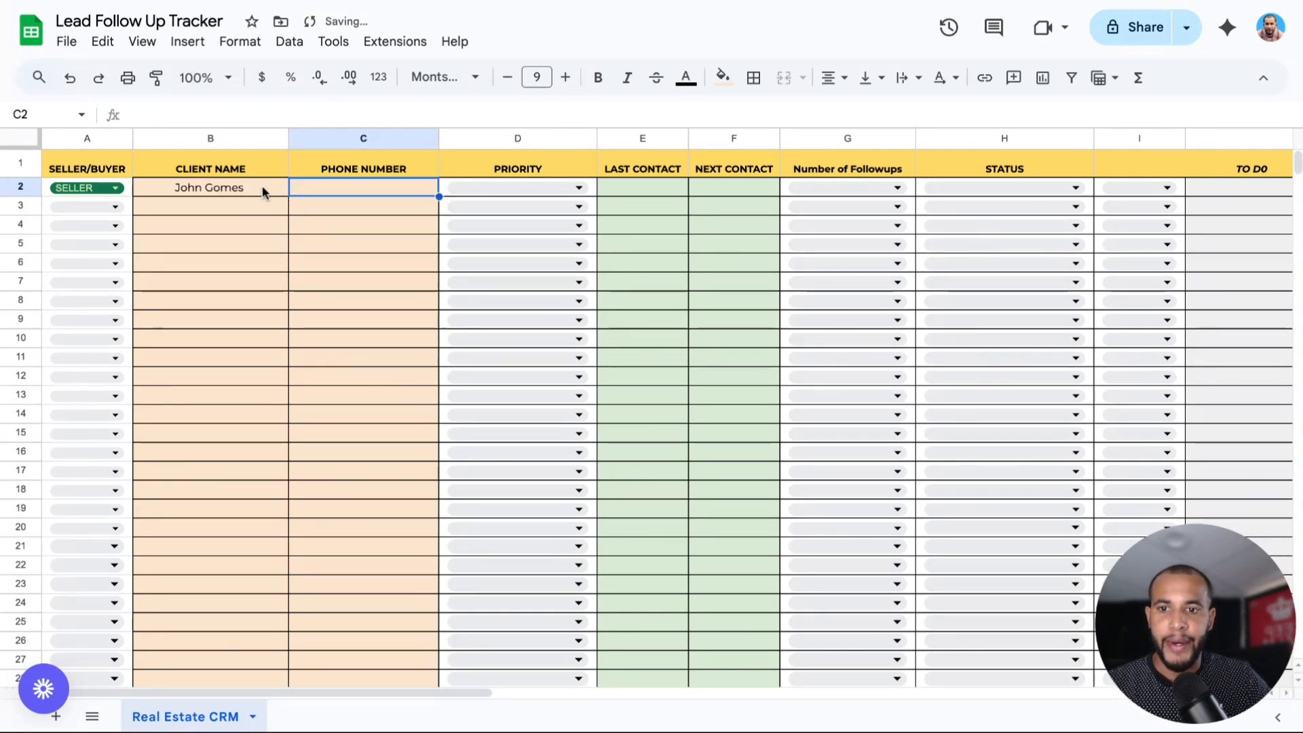
double_click(321, 190)
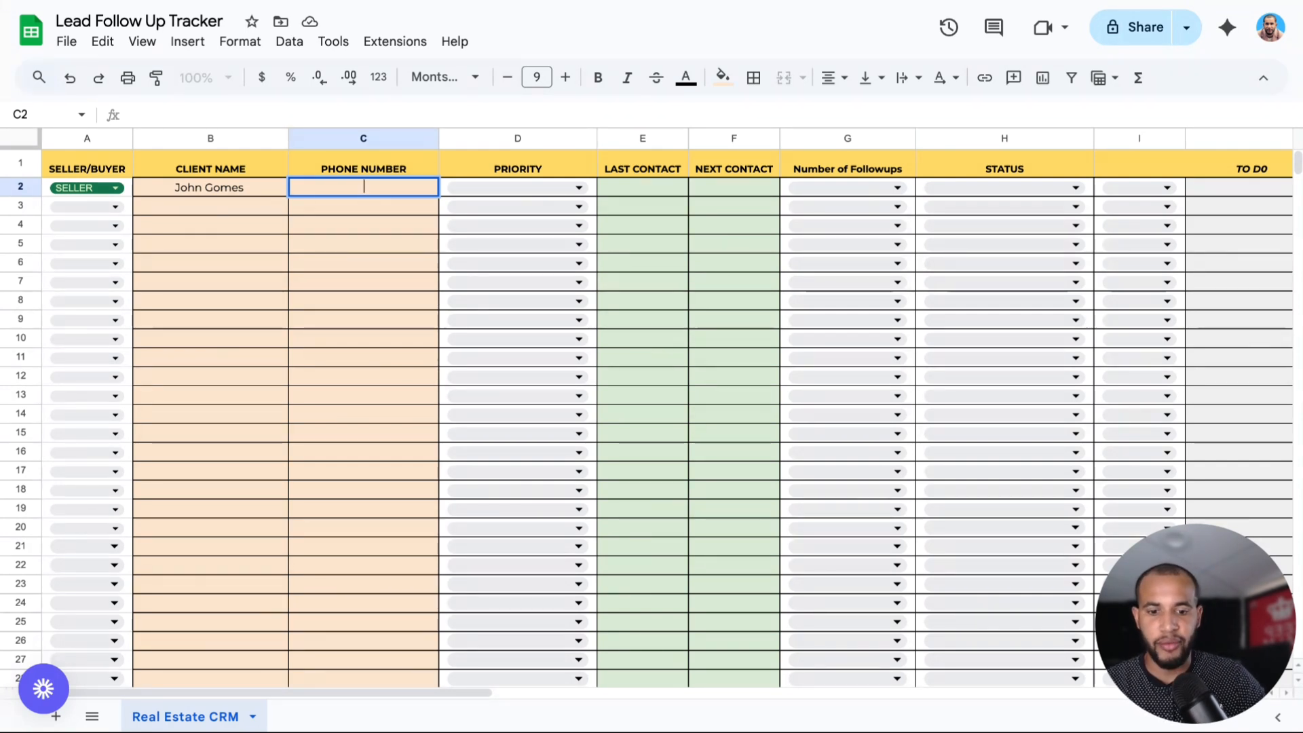
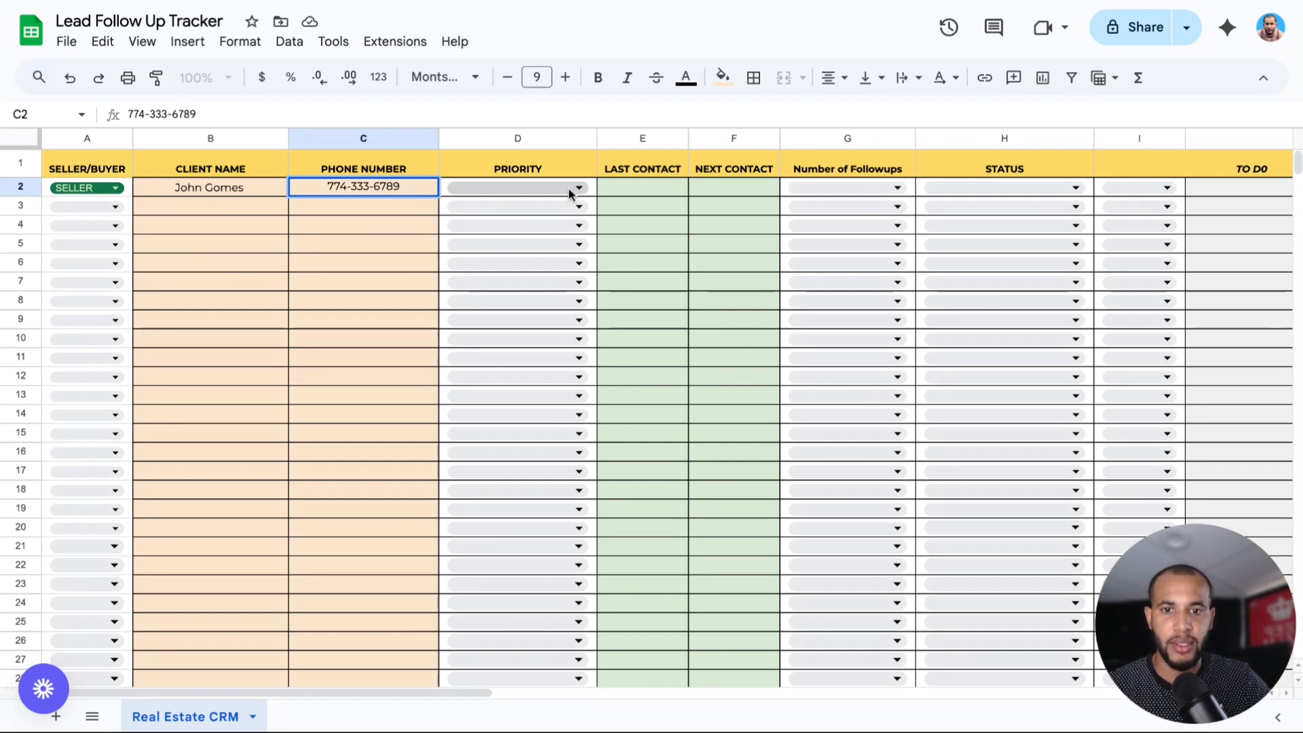
Set row 2's priority to Hot and bring up E2's last contact date picker.
click(503, 188)
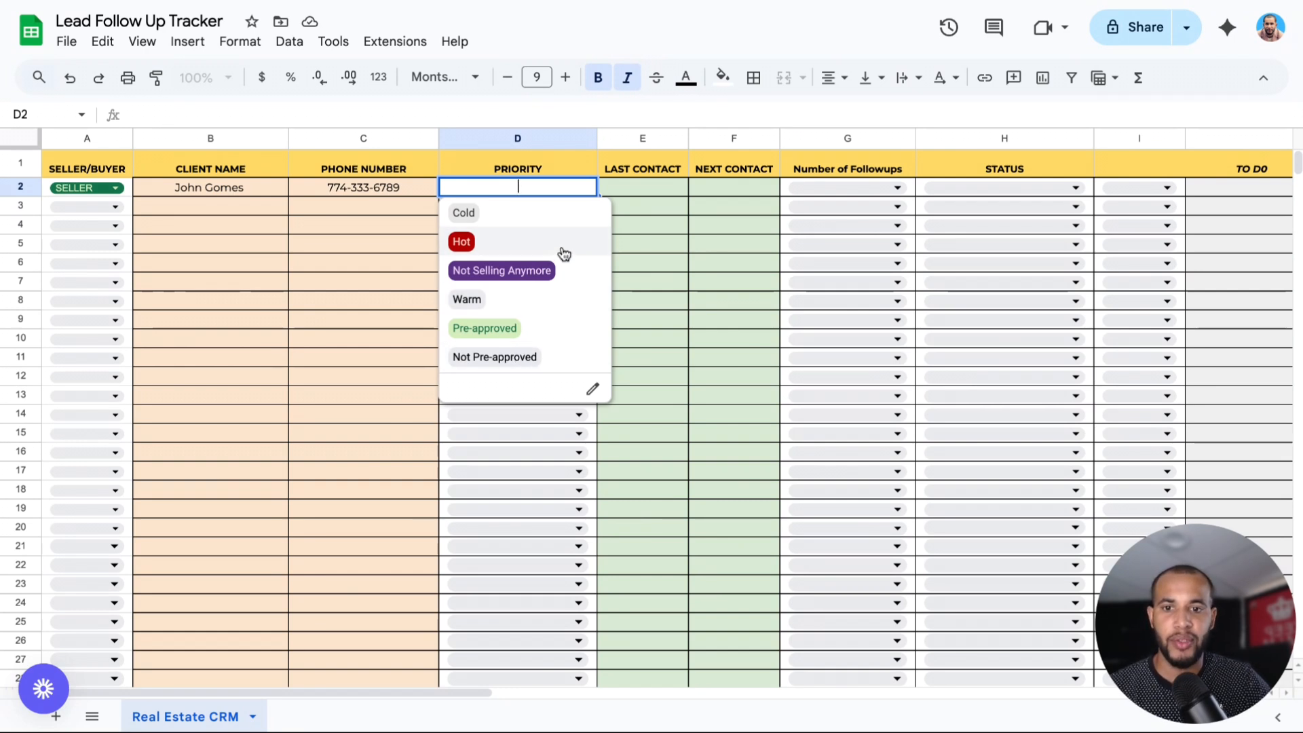
click(463, 243)
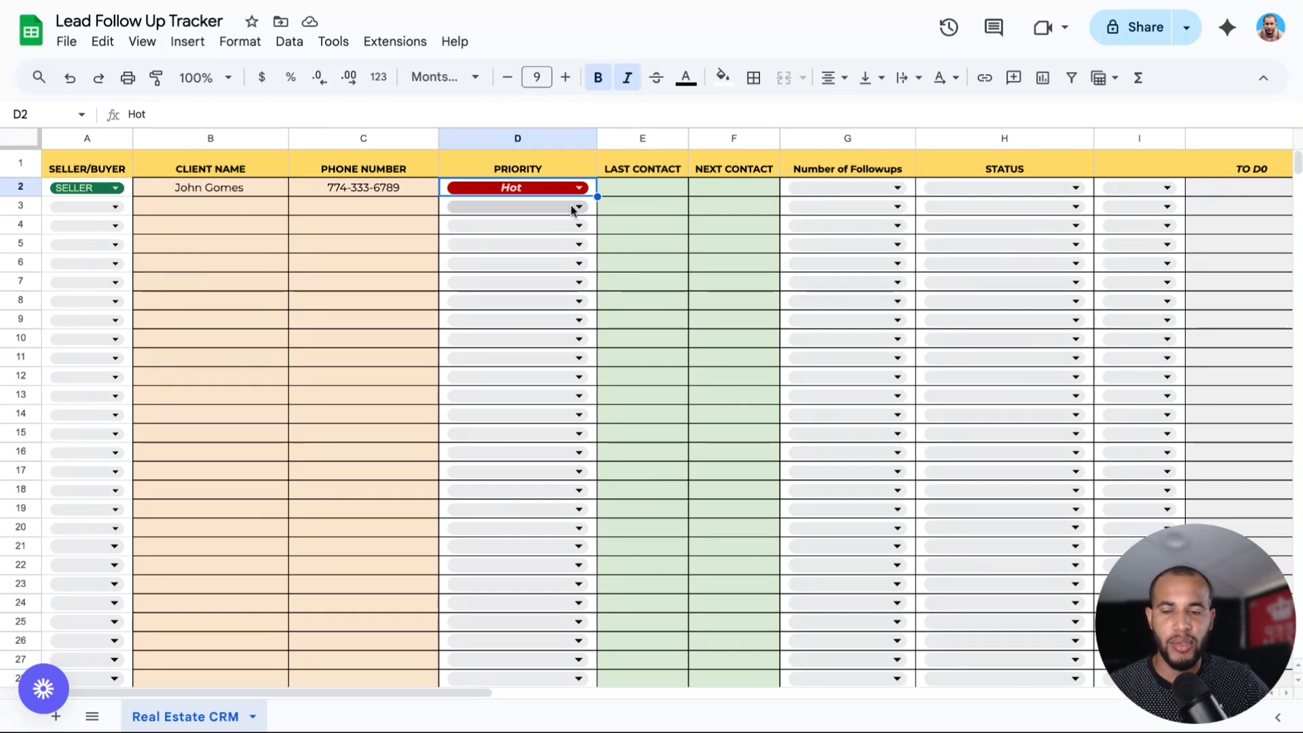
click(625, 187)
double_click(628, 190)
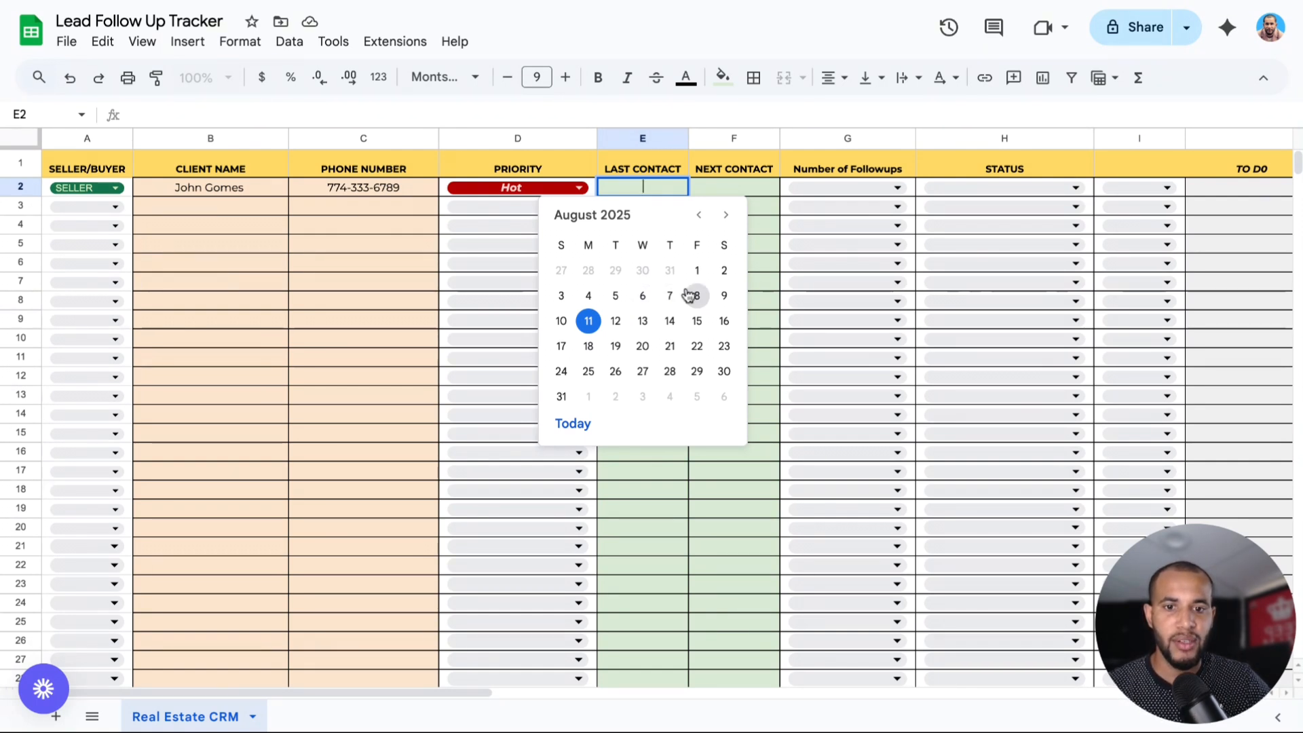
Pick 8/10/2025 as Last Contact in E2 and 8/22/2025 as Next Contact in F2.
click(561, 321)
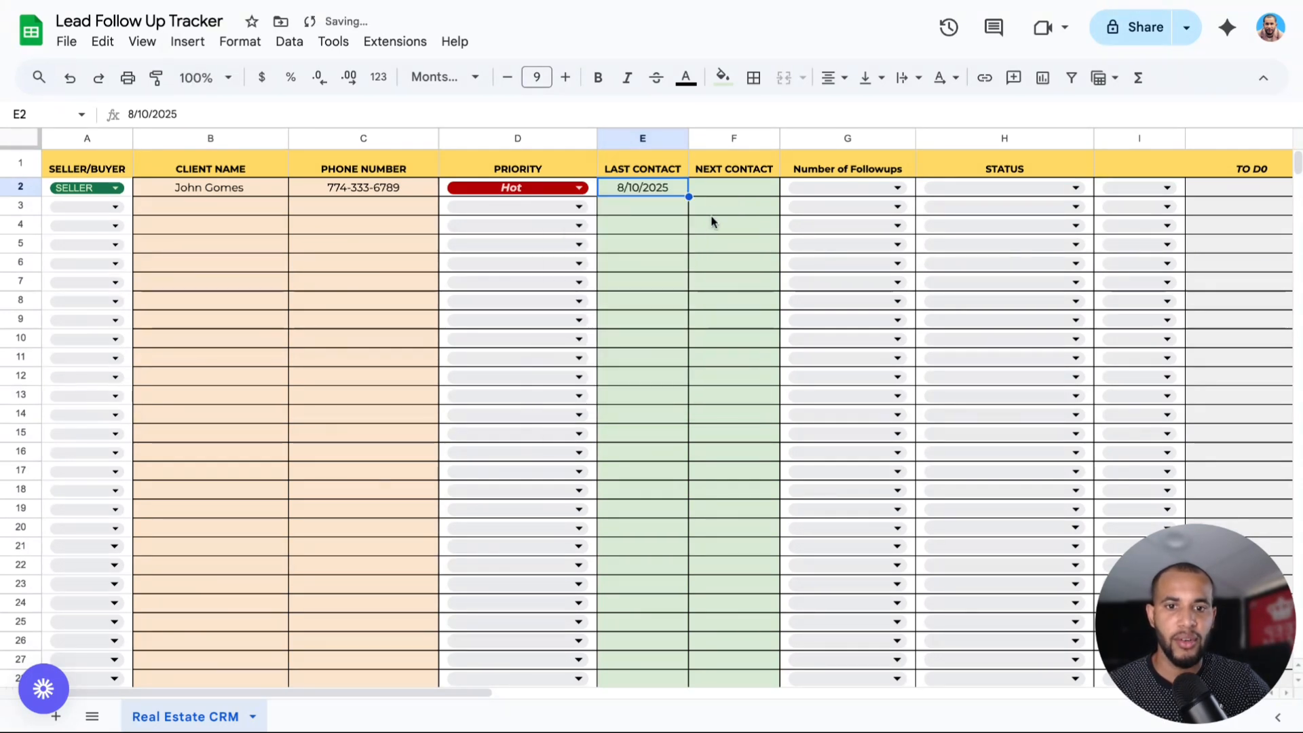
double_click(722, 191)
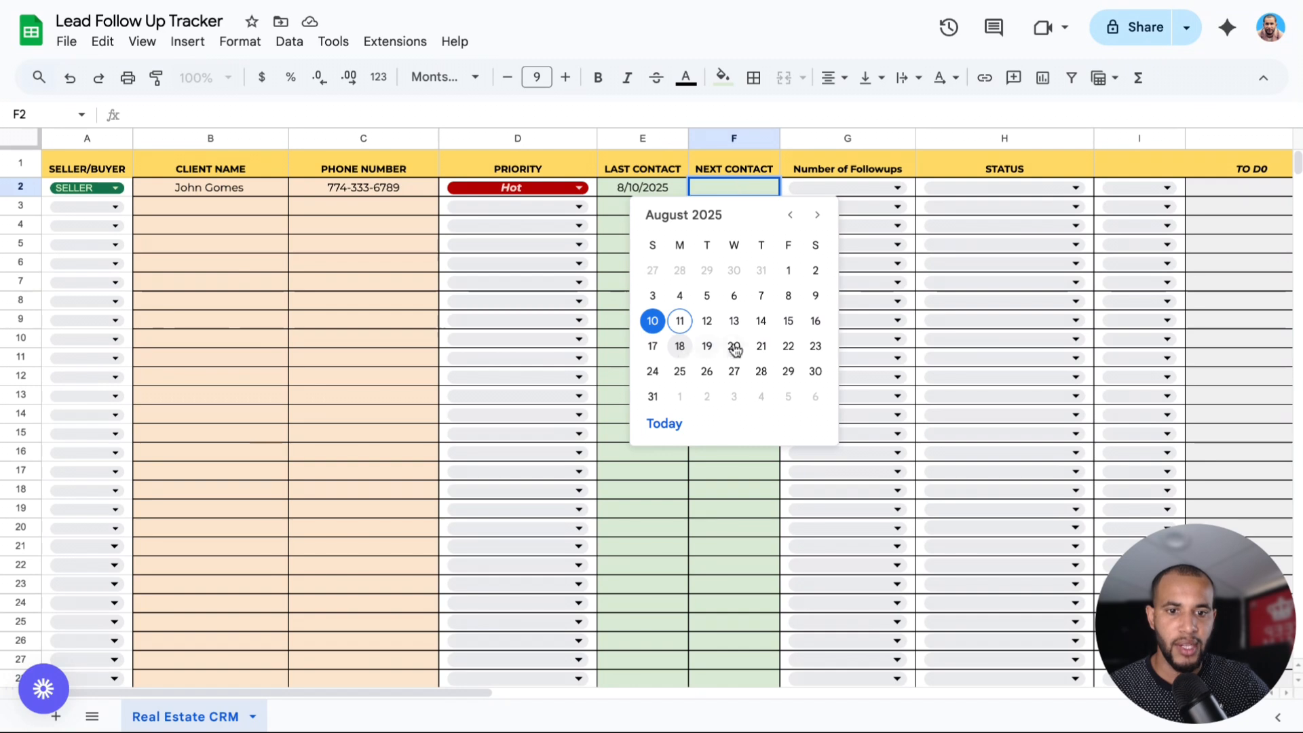
click(788, 348)
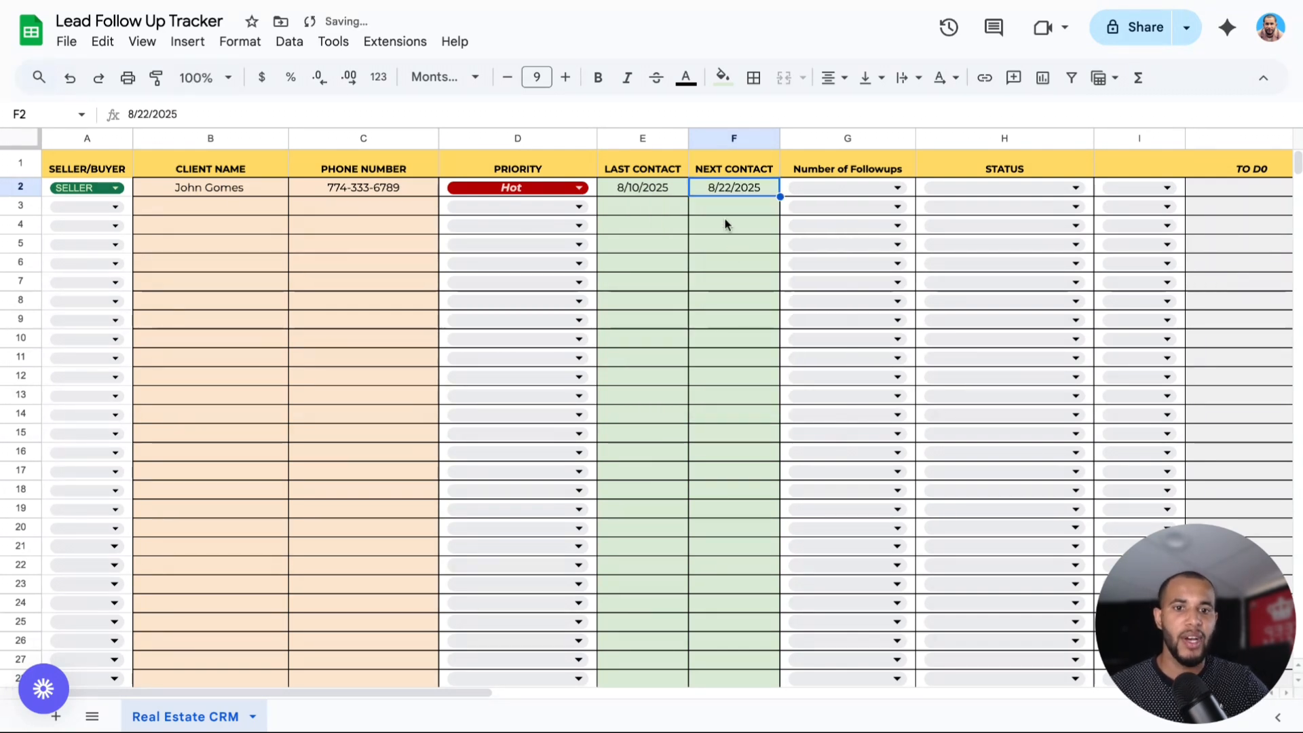
click(835, 189)
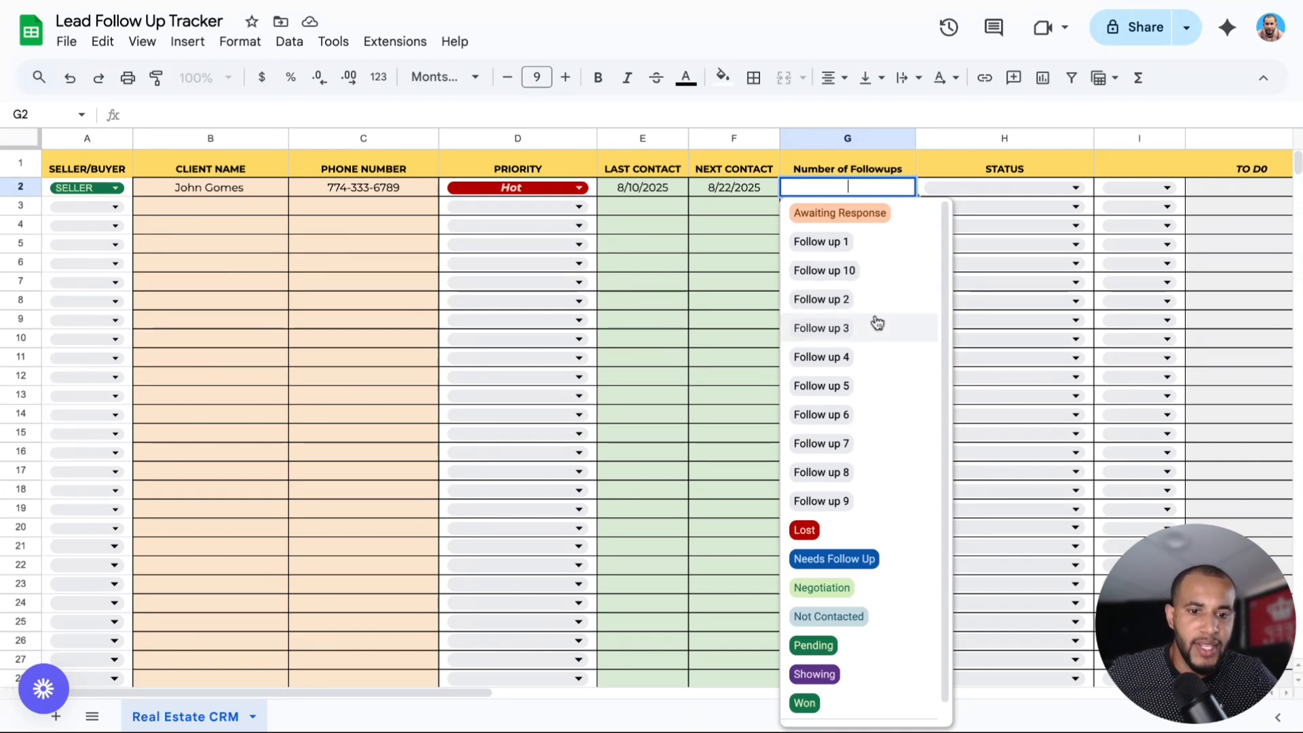
Choose Needs Follow Up in both G2 (Number of Followups) and H2 (Status).
scroll(944, 339, down, 1)
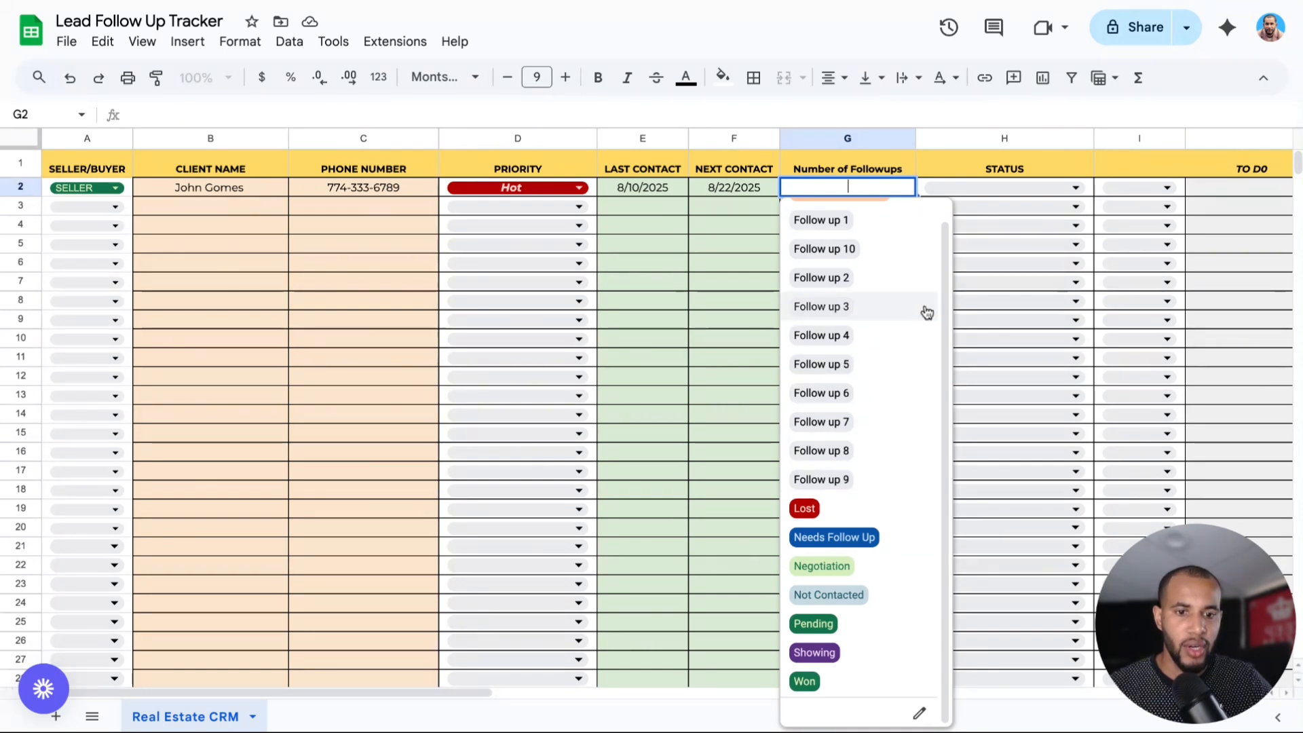
click(842, 535)
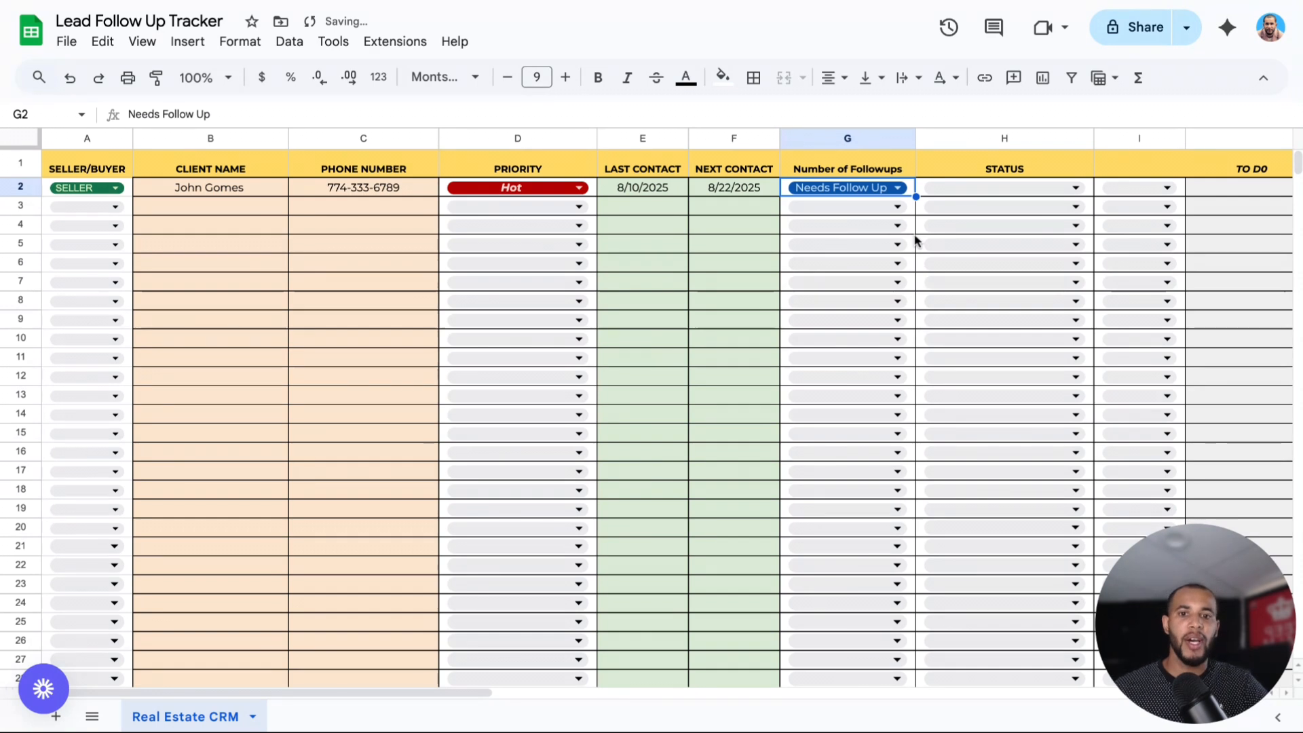
click(1018, 187)
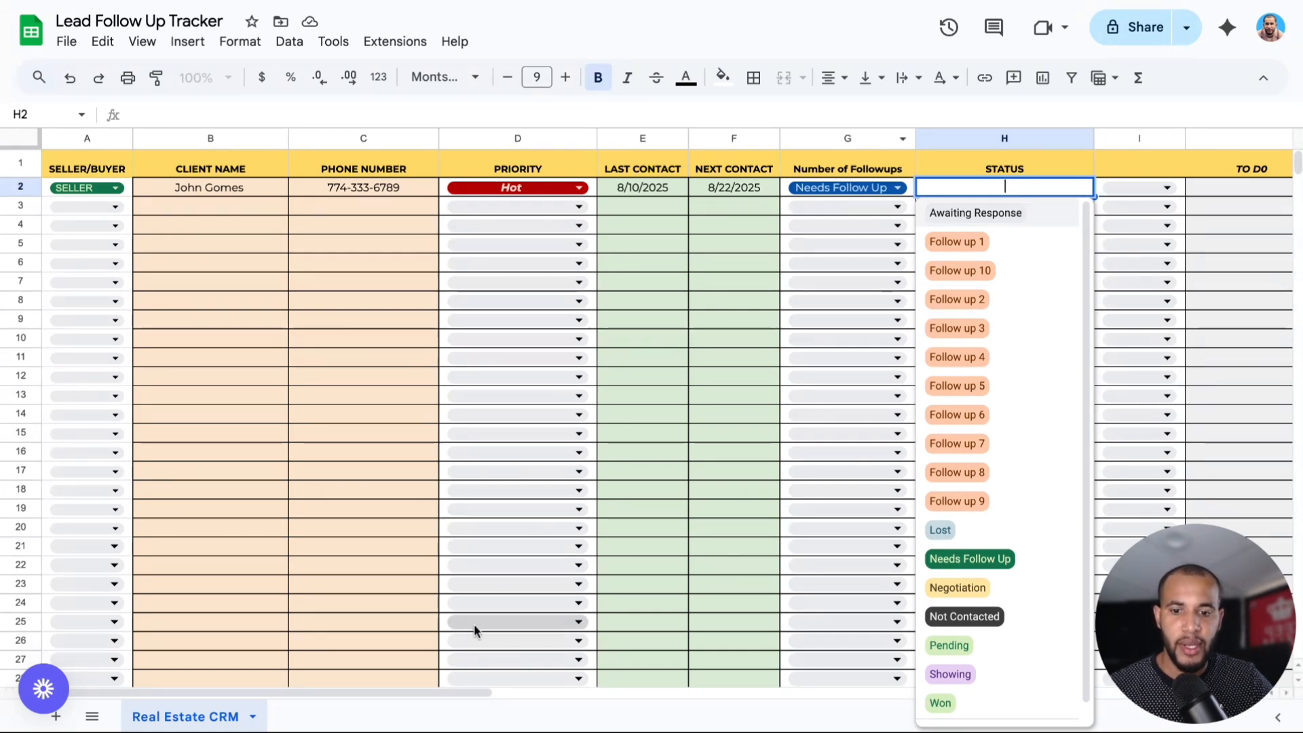
click(954, 560)
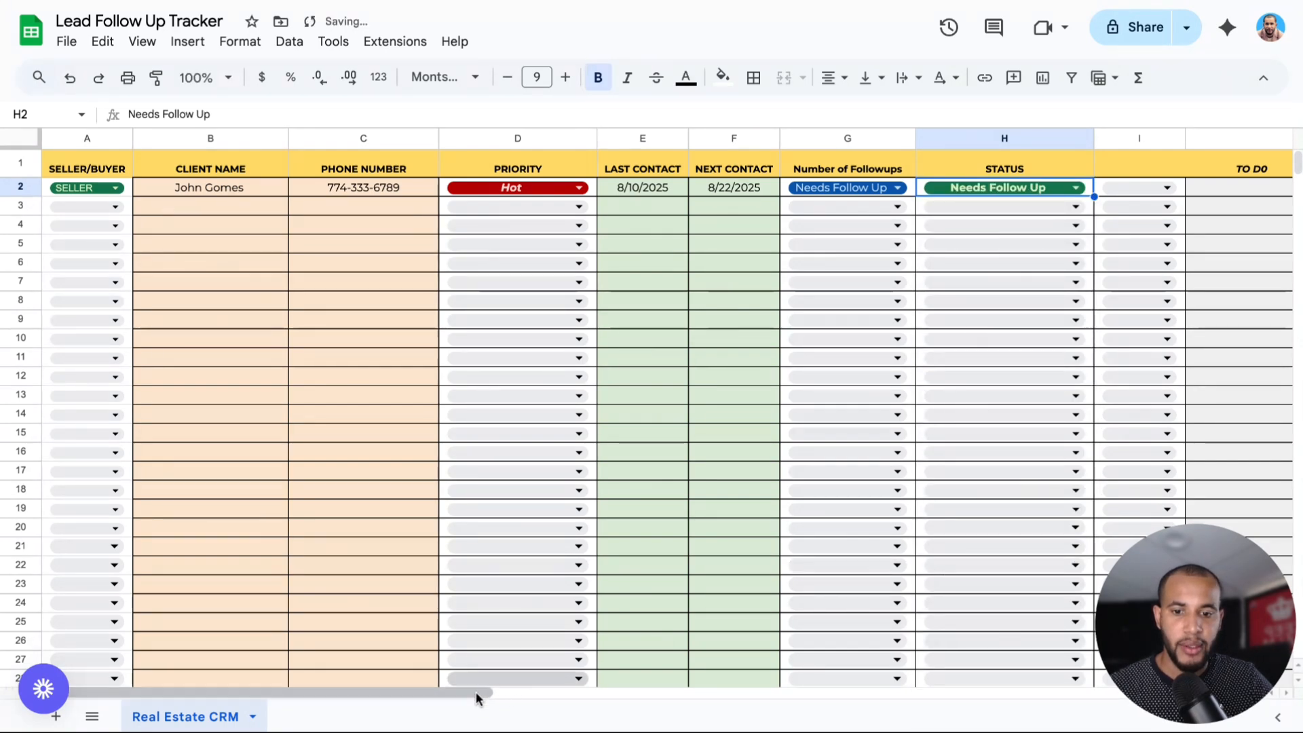
scroll(476, 694, right, 10)
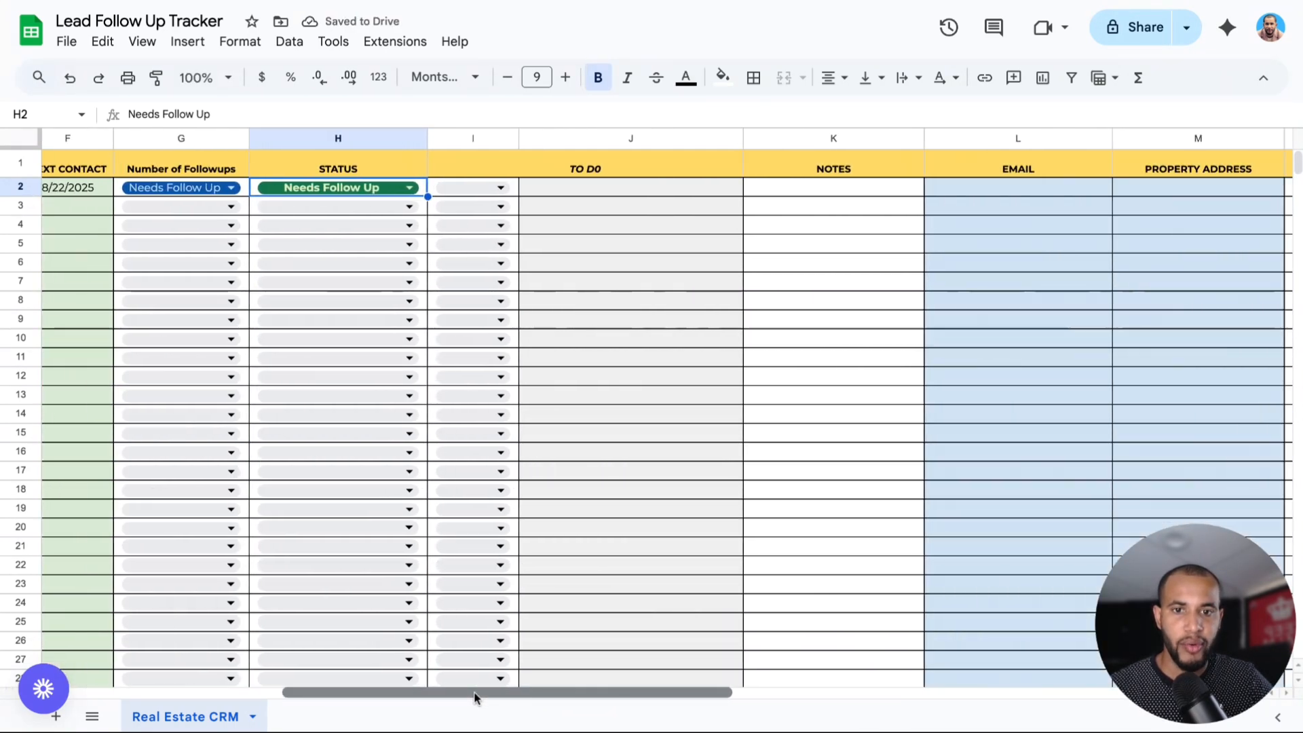
Type 'I need to call him in two' in J2 and set I2 to To Do.
double_click(490, 187)
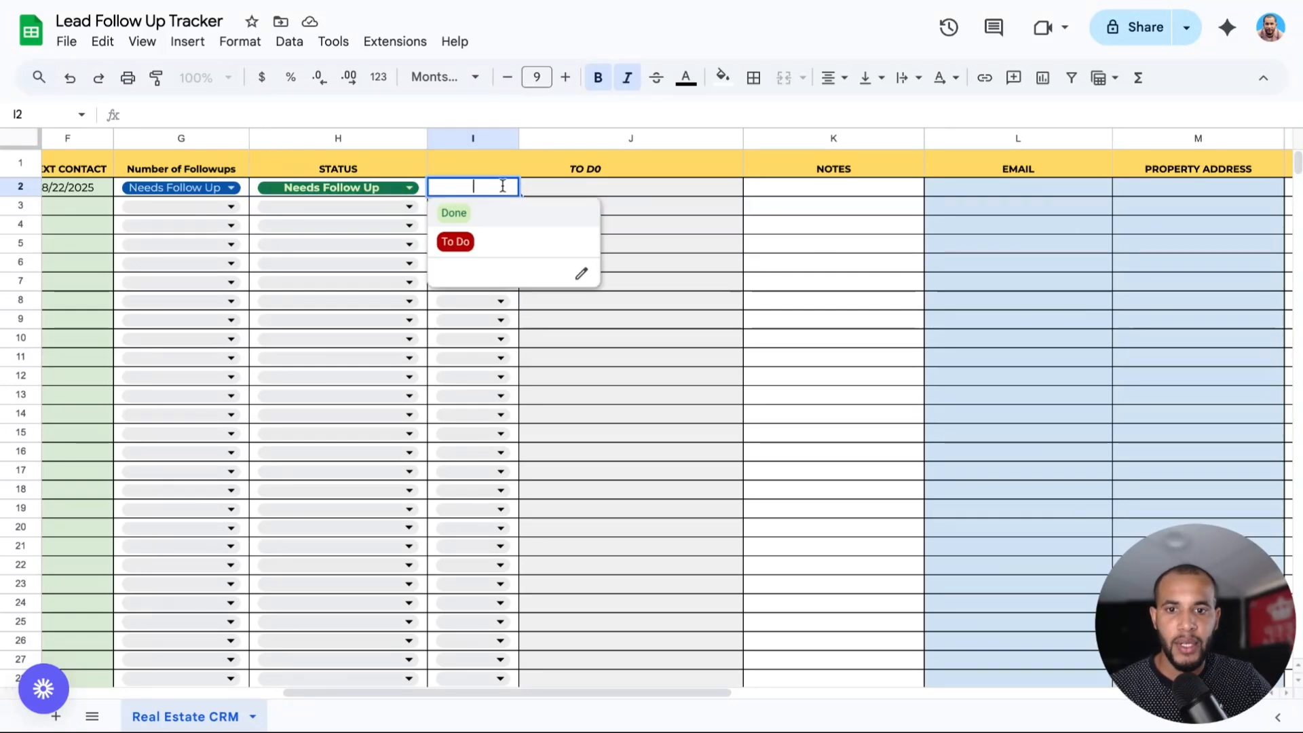
click(528, 191)
click(495, 190)
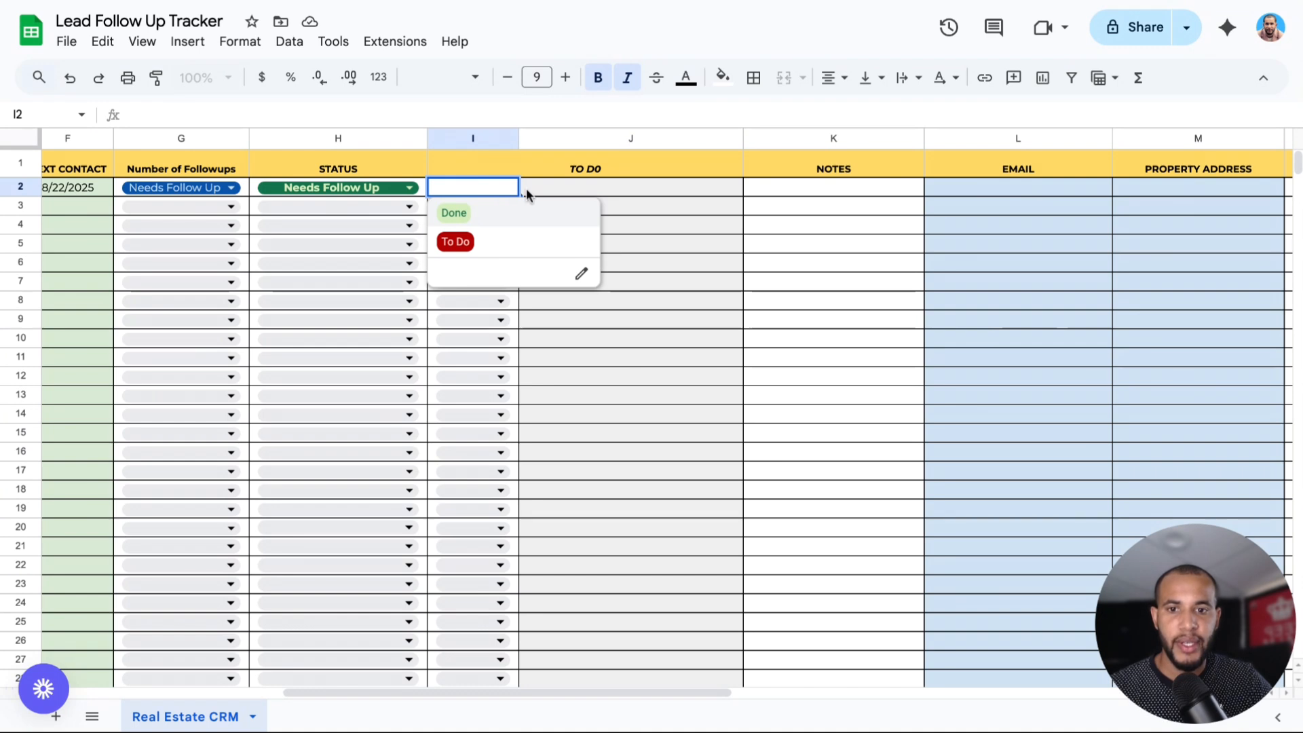
click(547, 191)
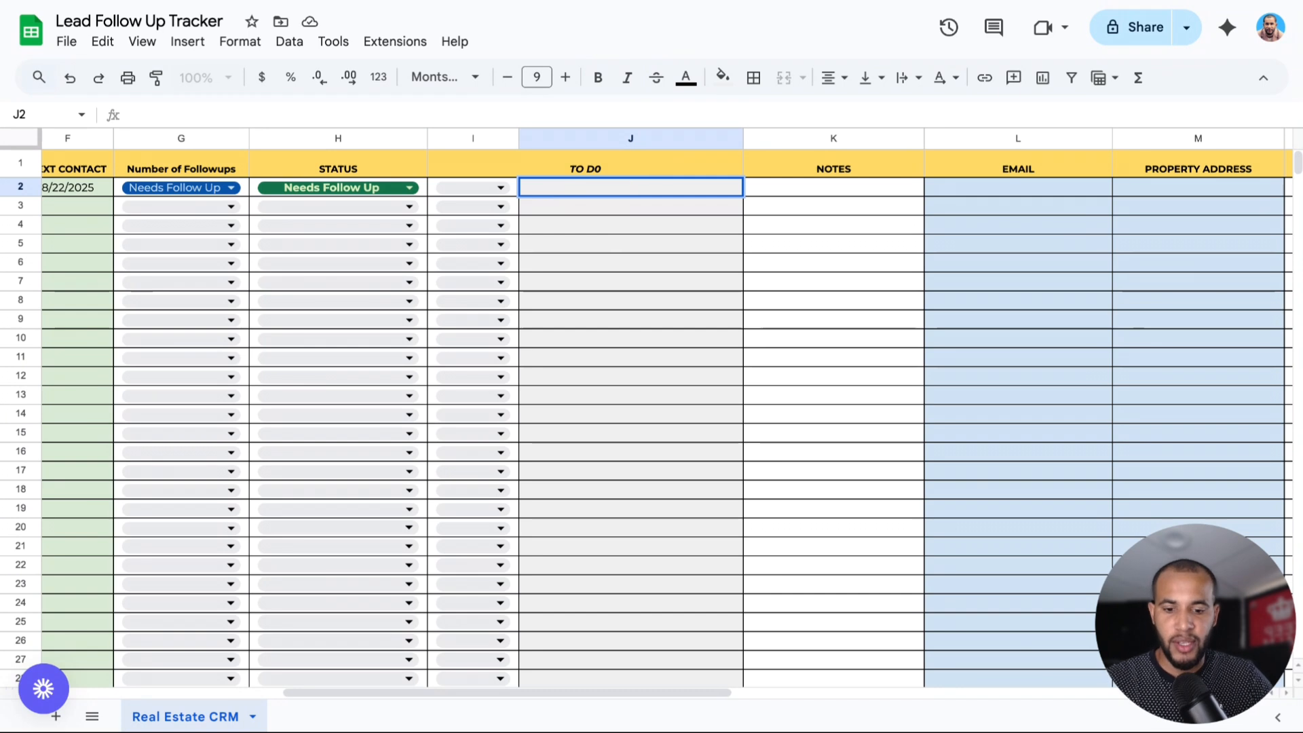
text(I n)
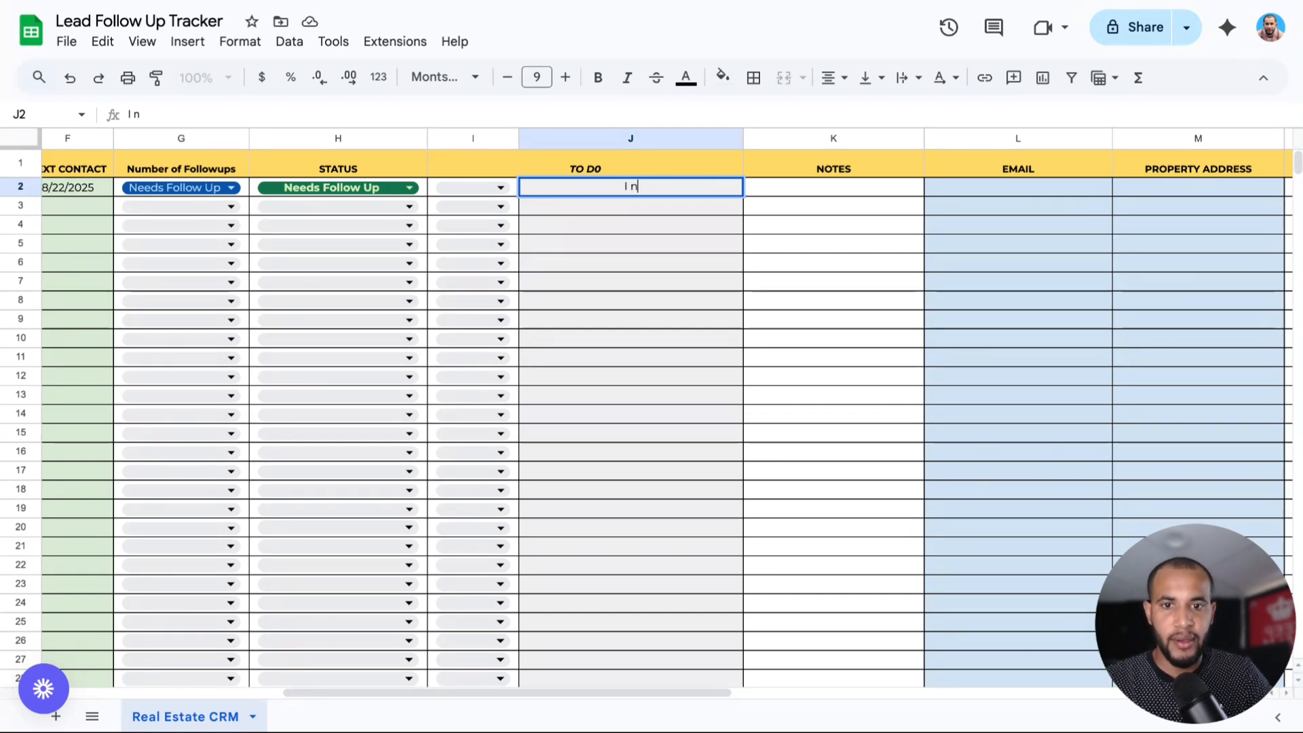
text(eed to call)
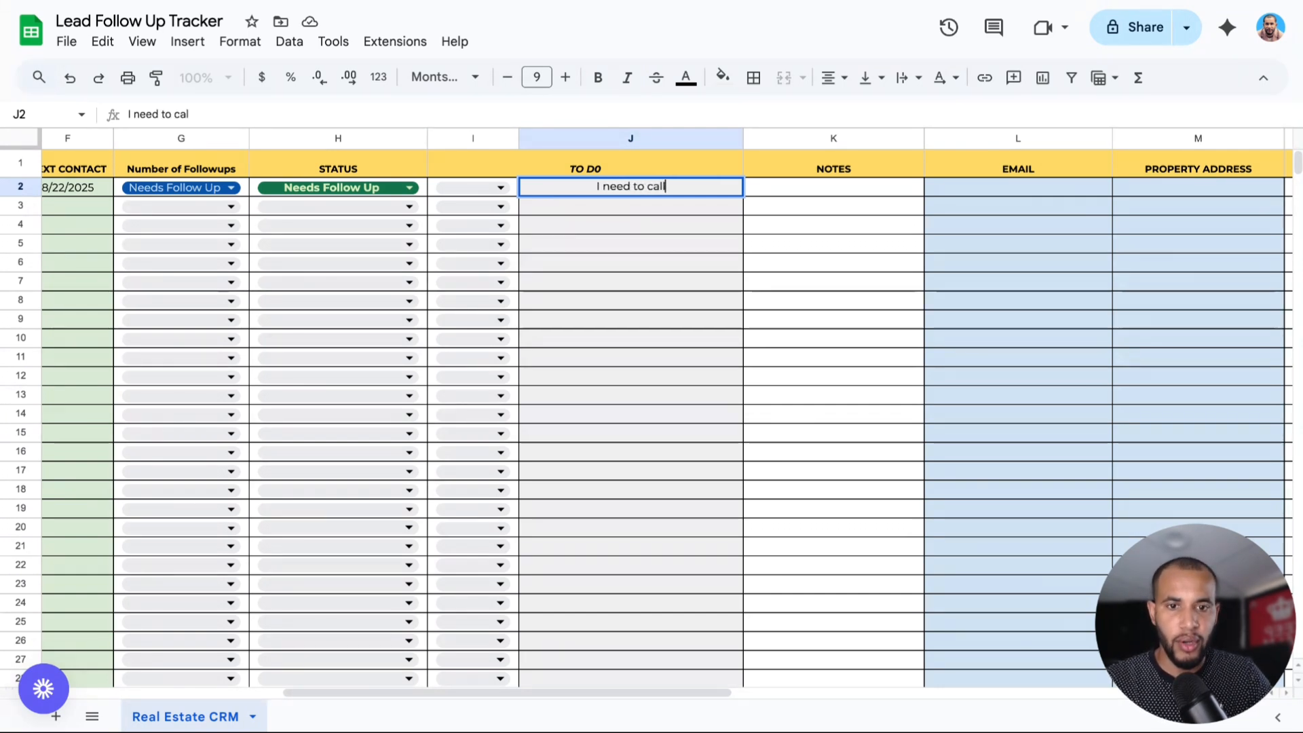
text( him )
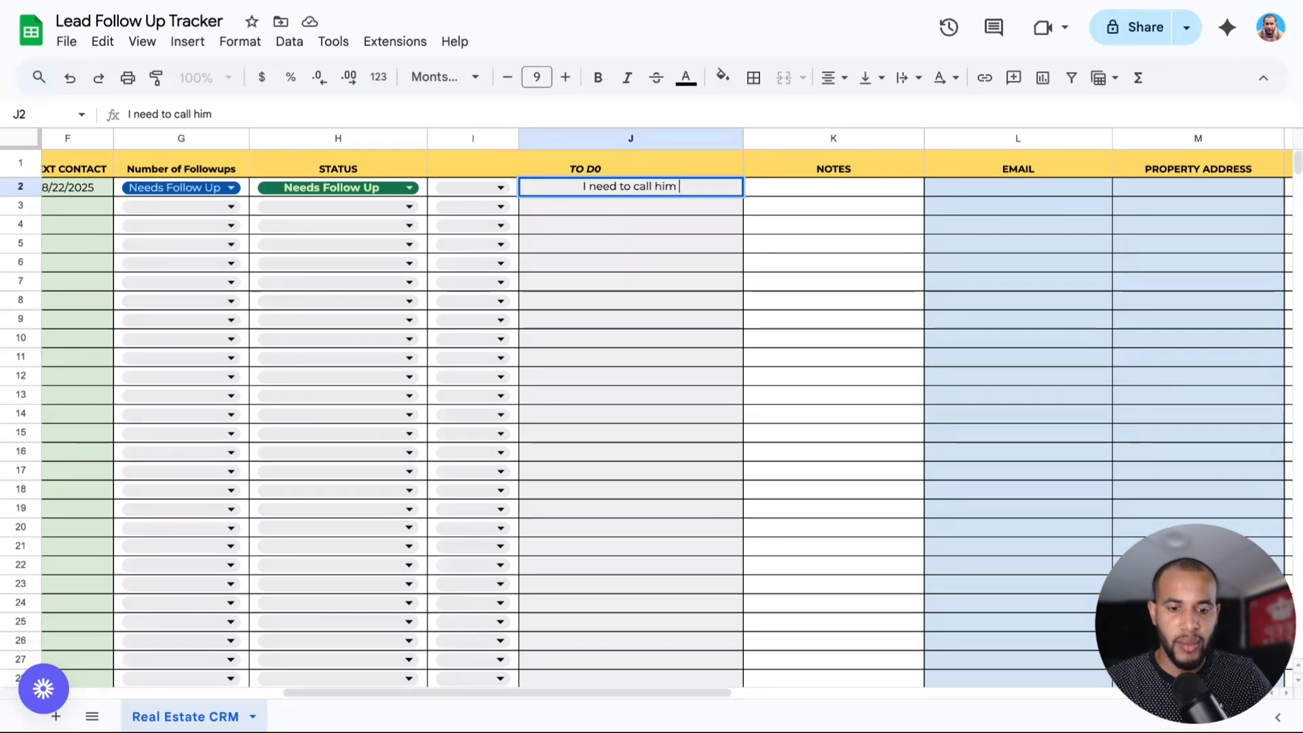
text(in two)
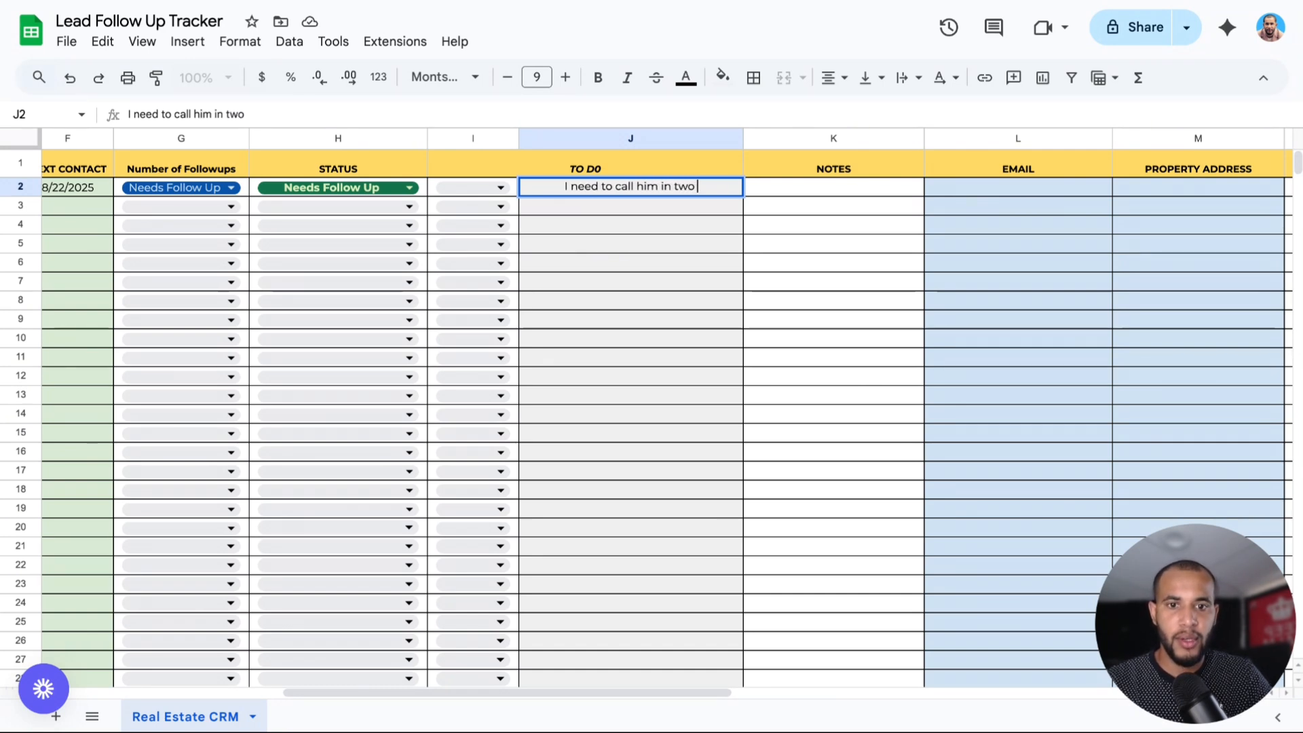
click(472, 196)
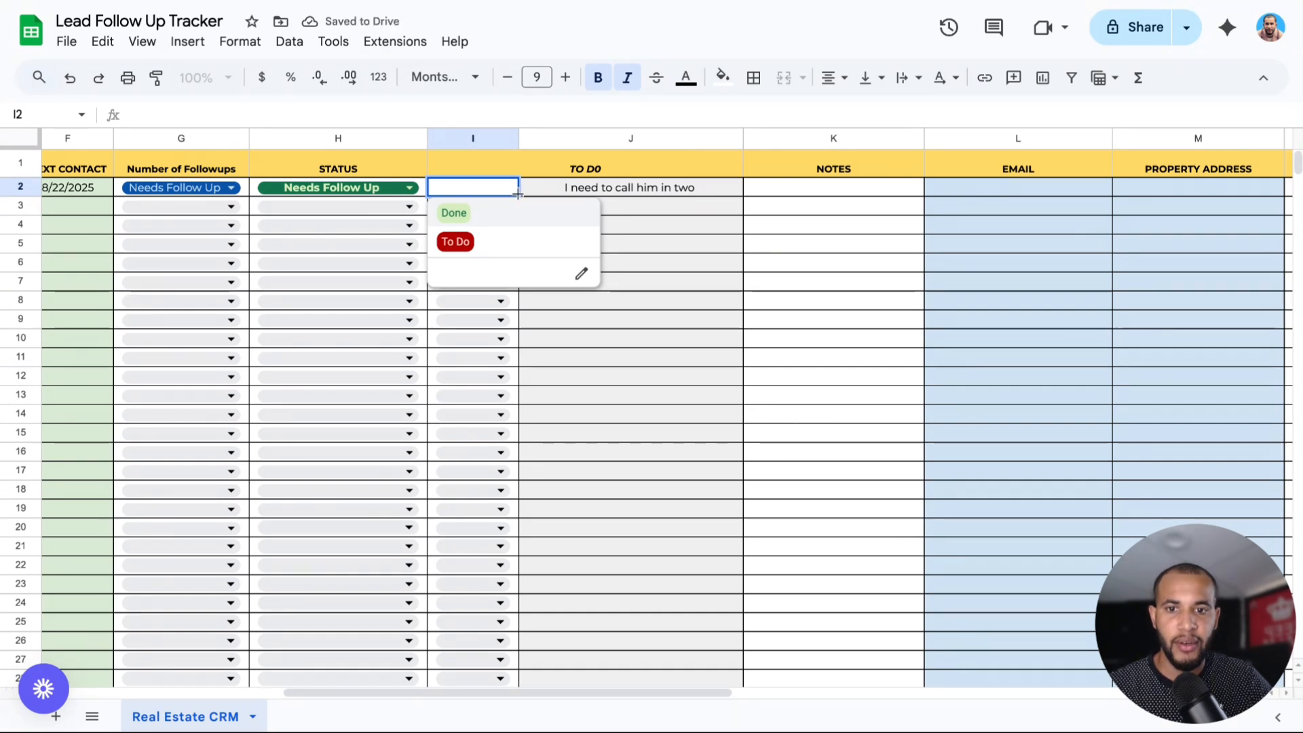
click(455, 242)
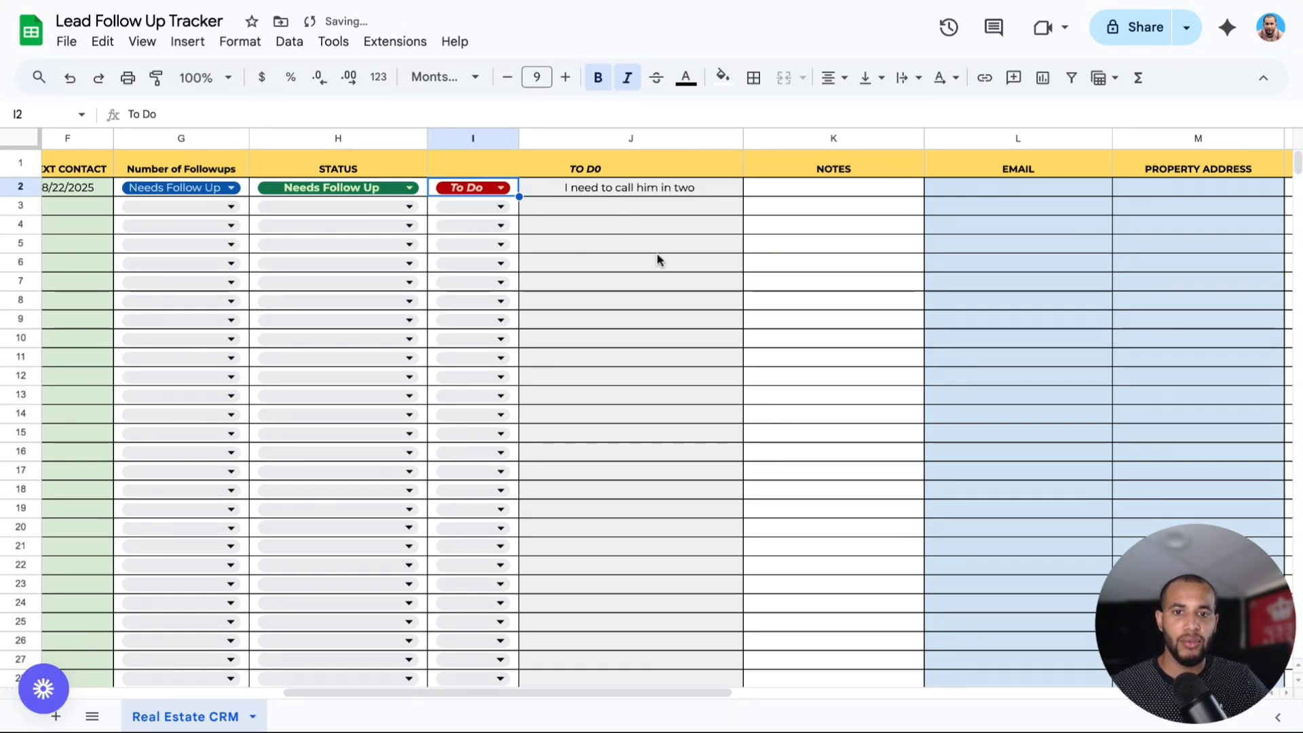
Enter the note 'He's selling his house to buy another' in K2 and widen column K.
double_click(788, 192)
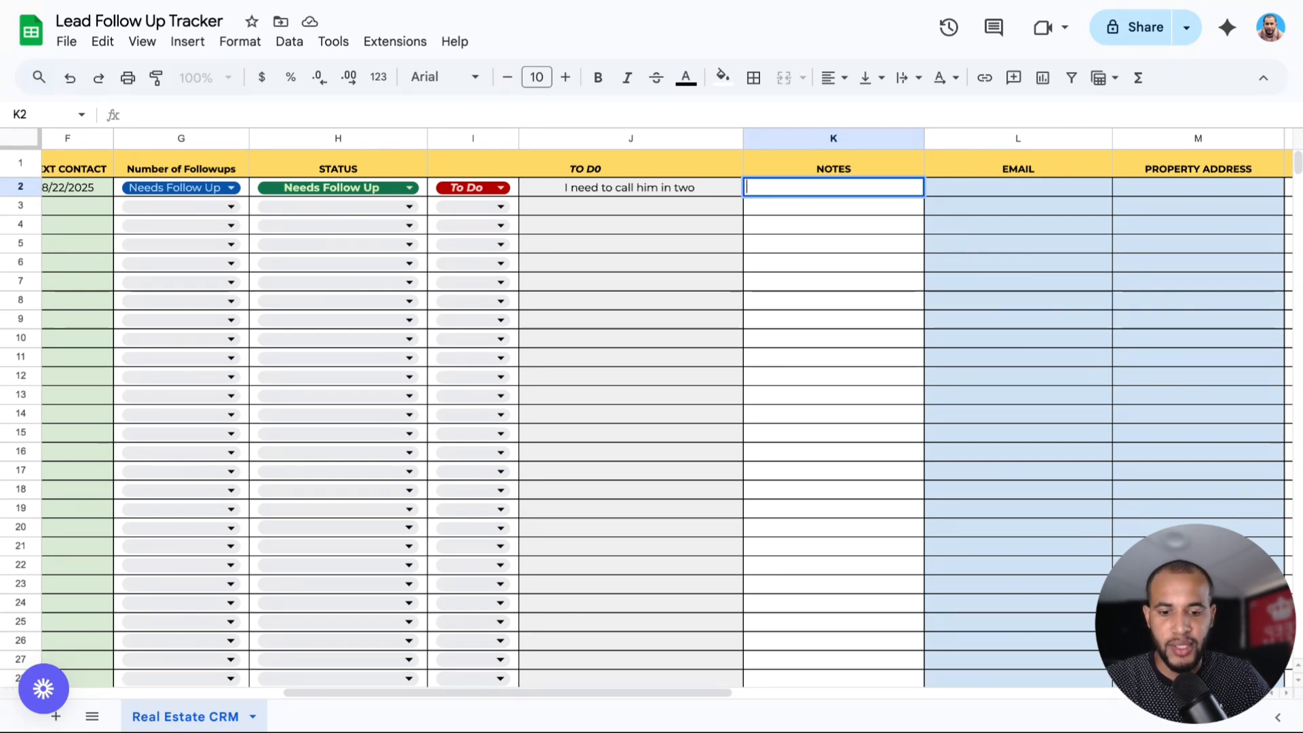
text(He')
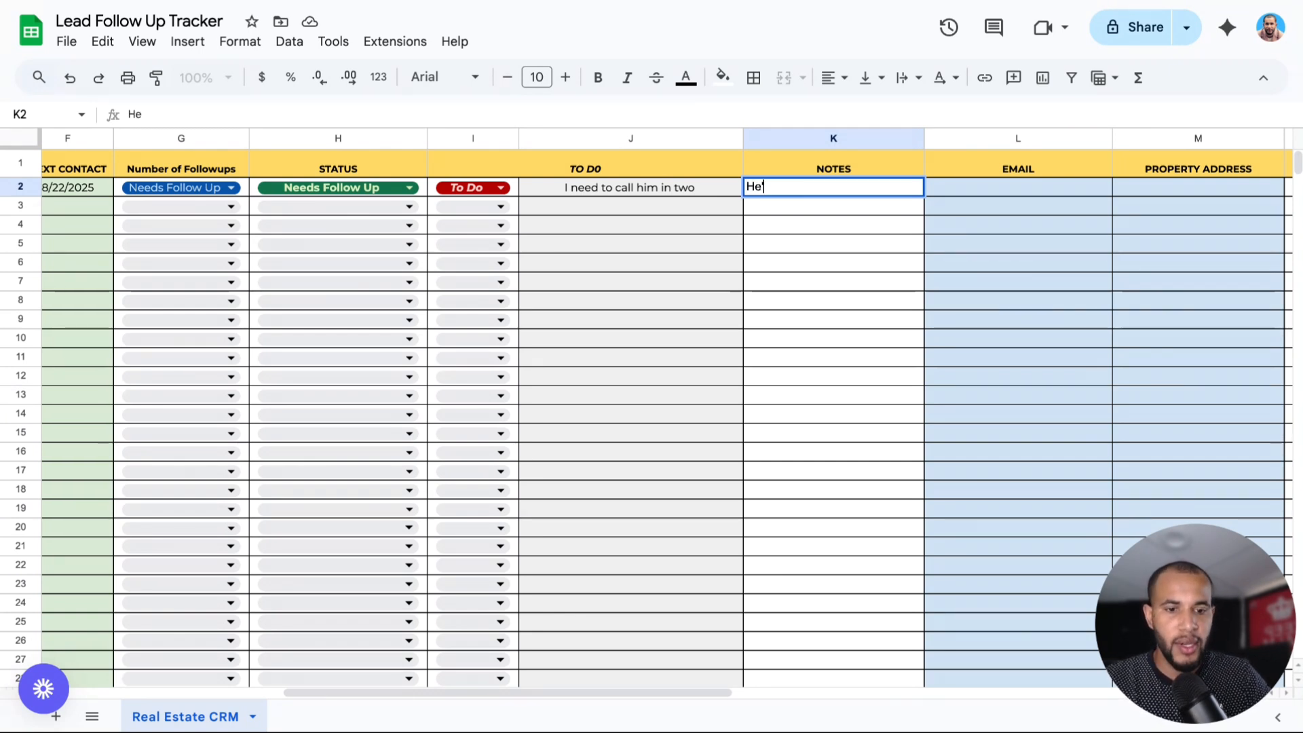
text(s selling )
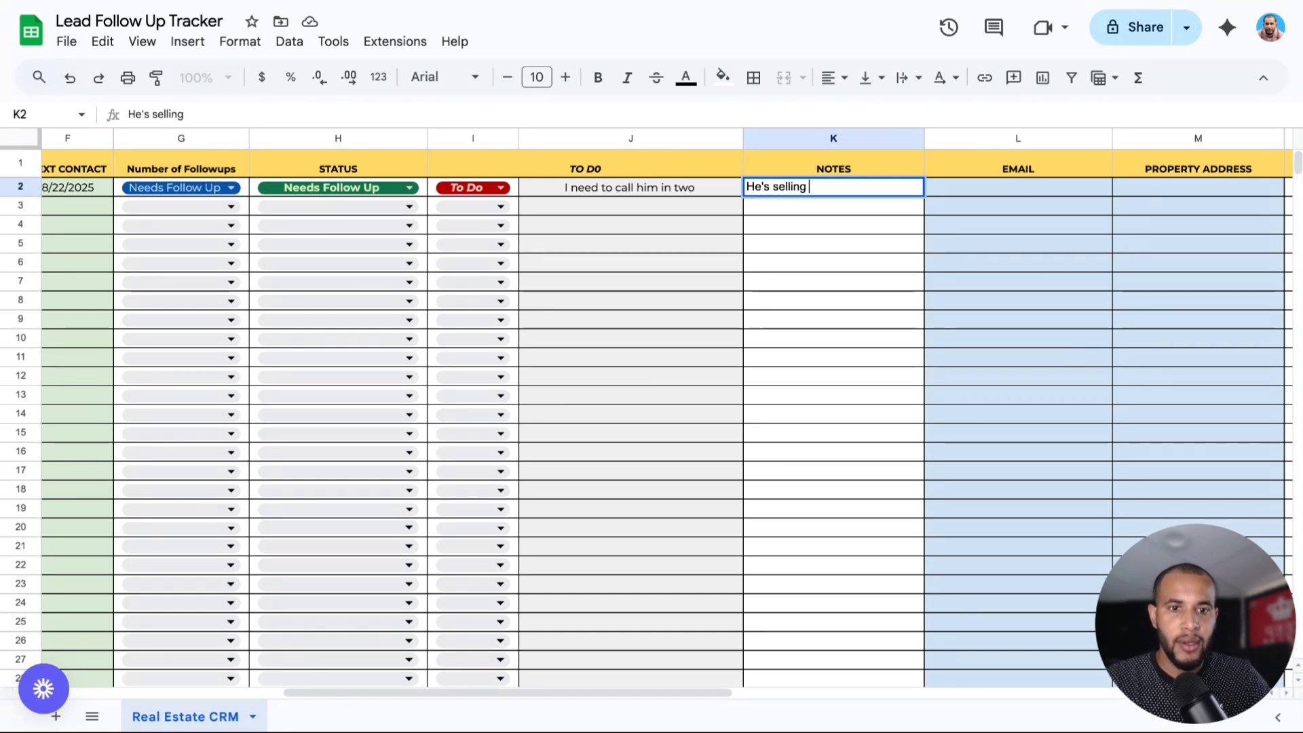
text(his house )
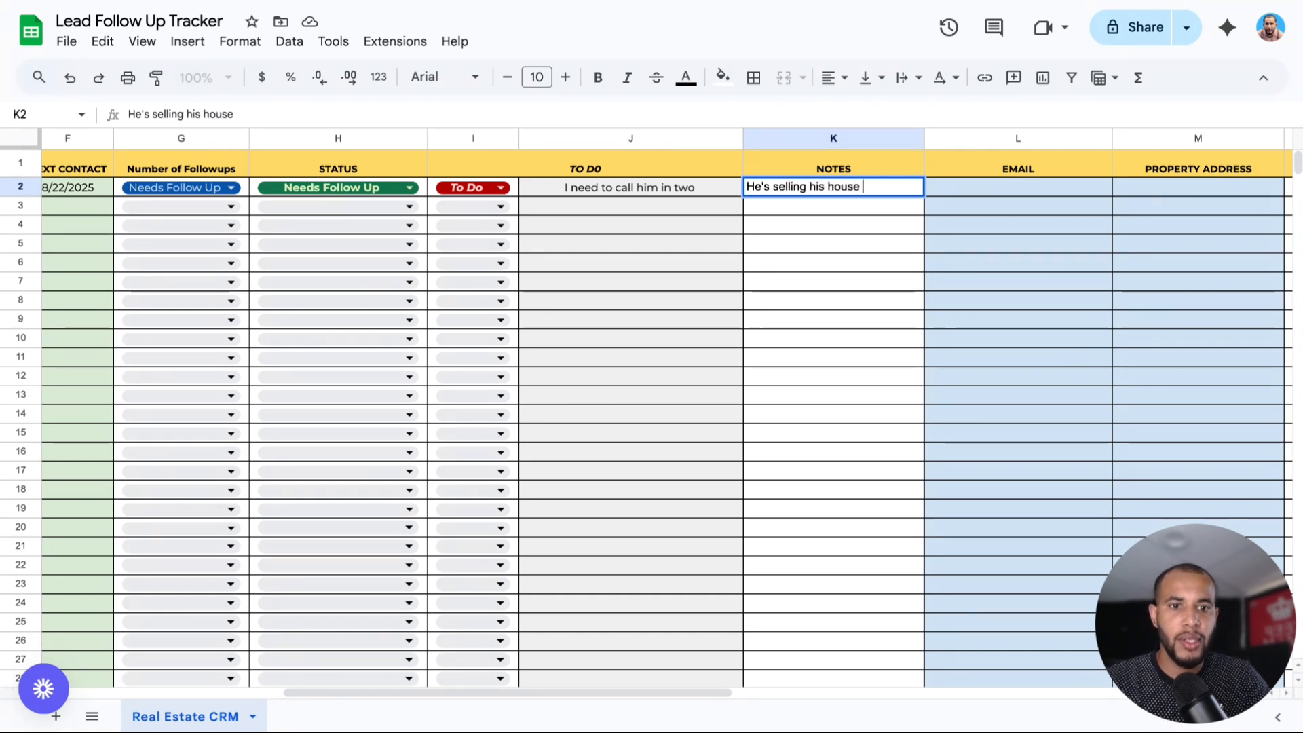
text(to buy another)
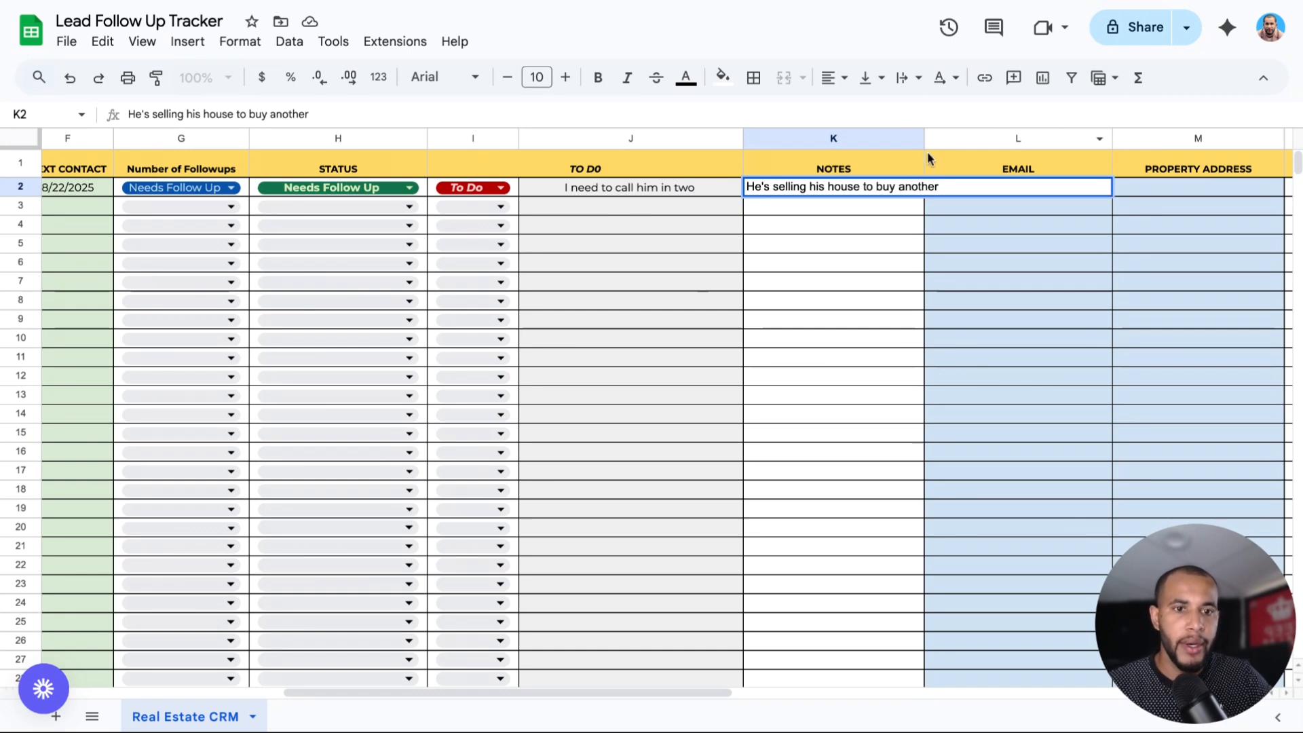
drag(923, 138, 953, 139)
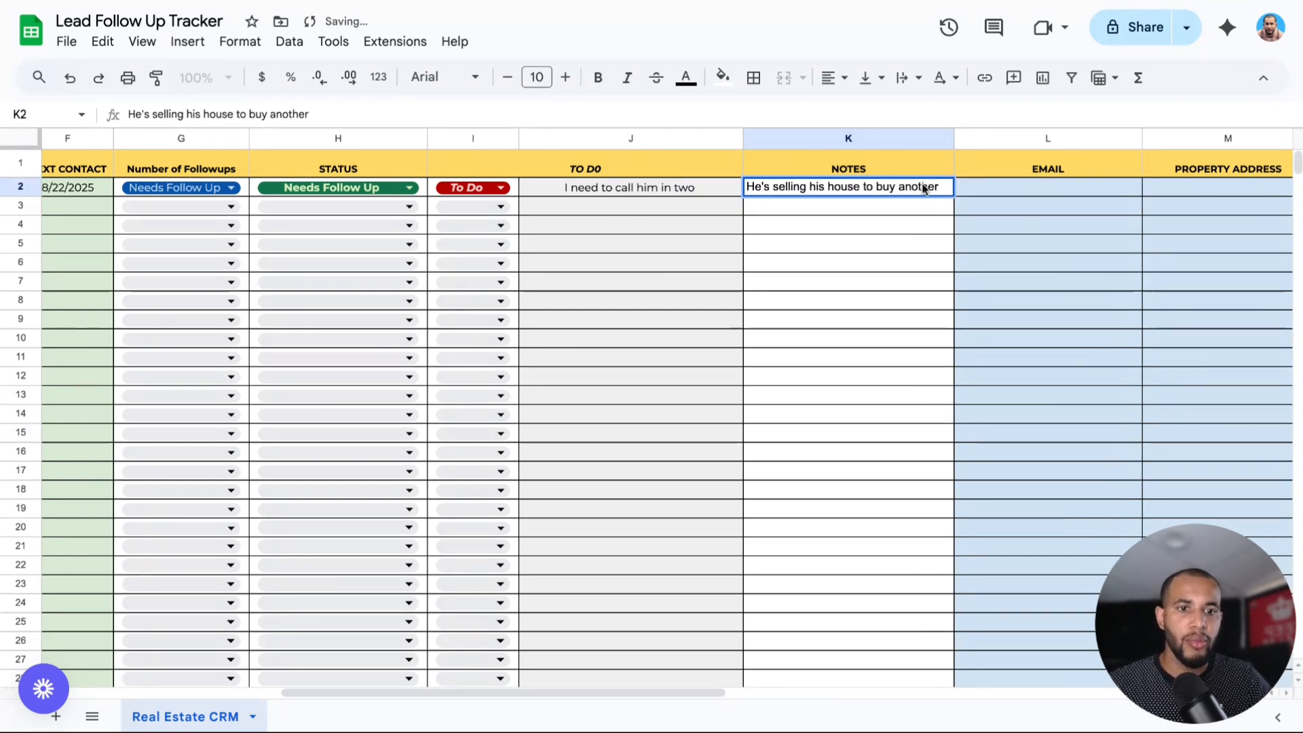
click(896, 209)
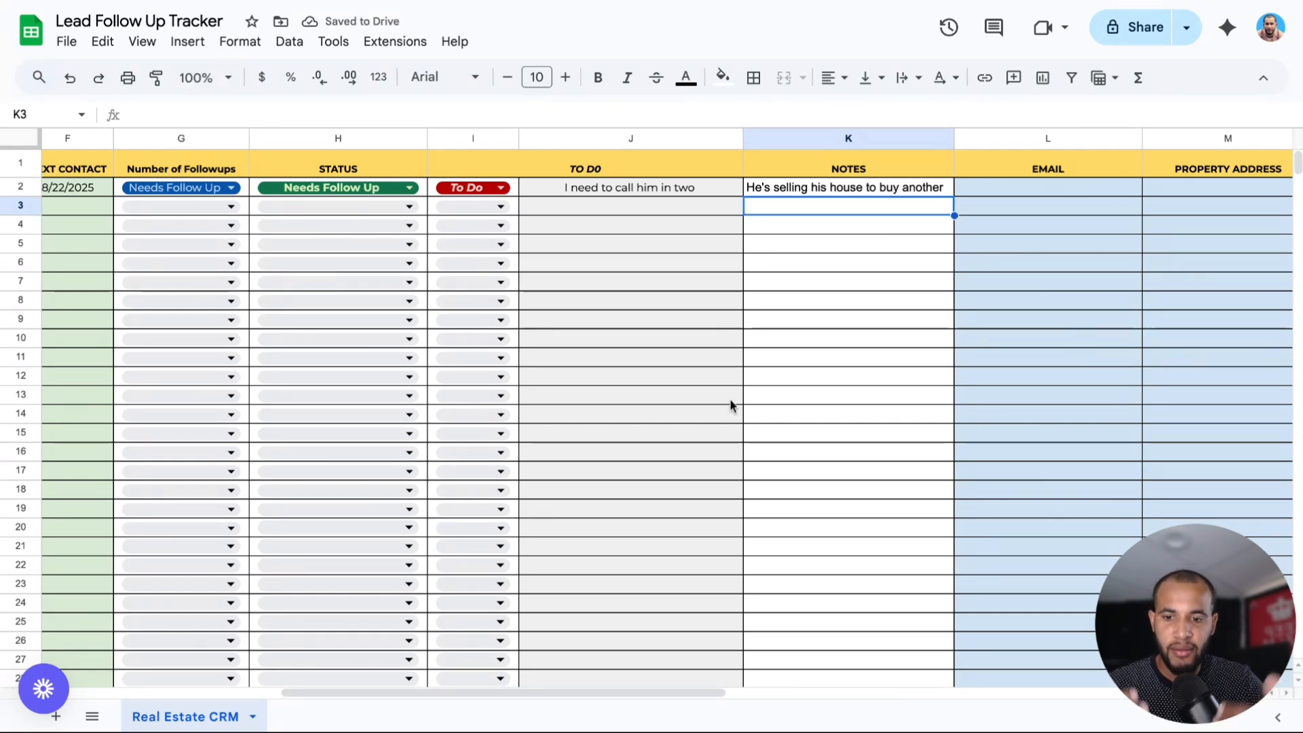
Enter the client's e-mail address in L2, correcting the domain typo.
scroll(589, 694, right, 6)
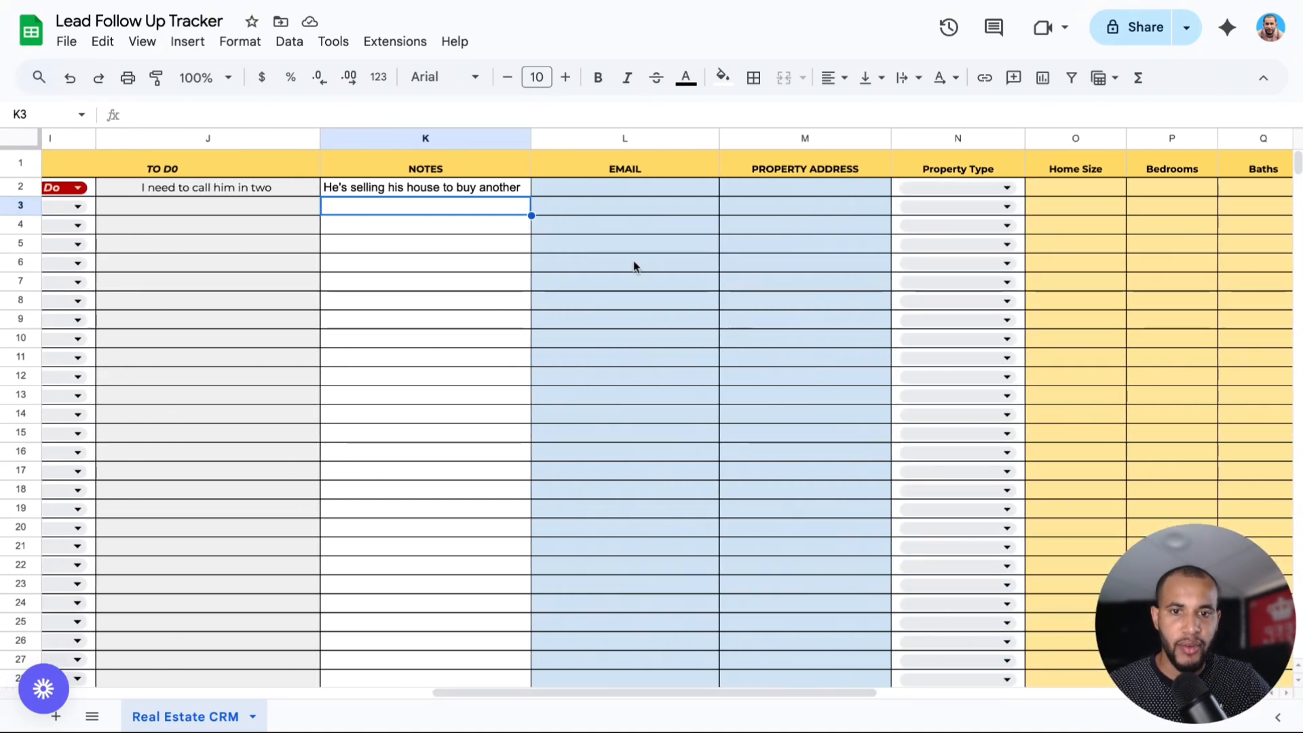
click(560, 189)
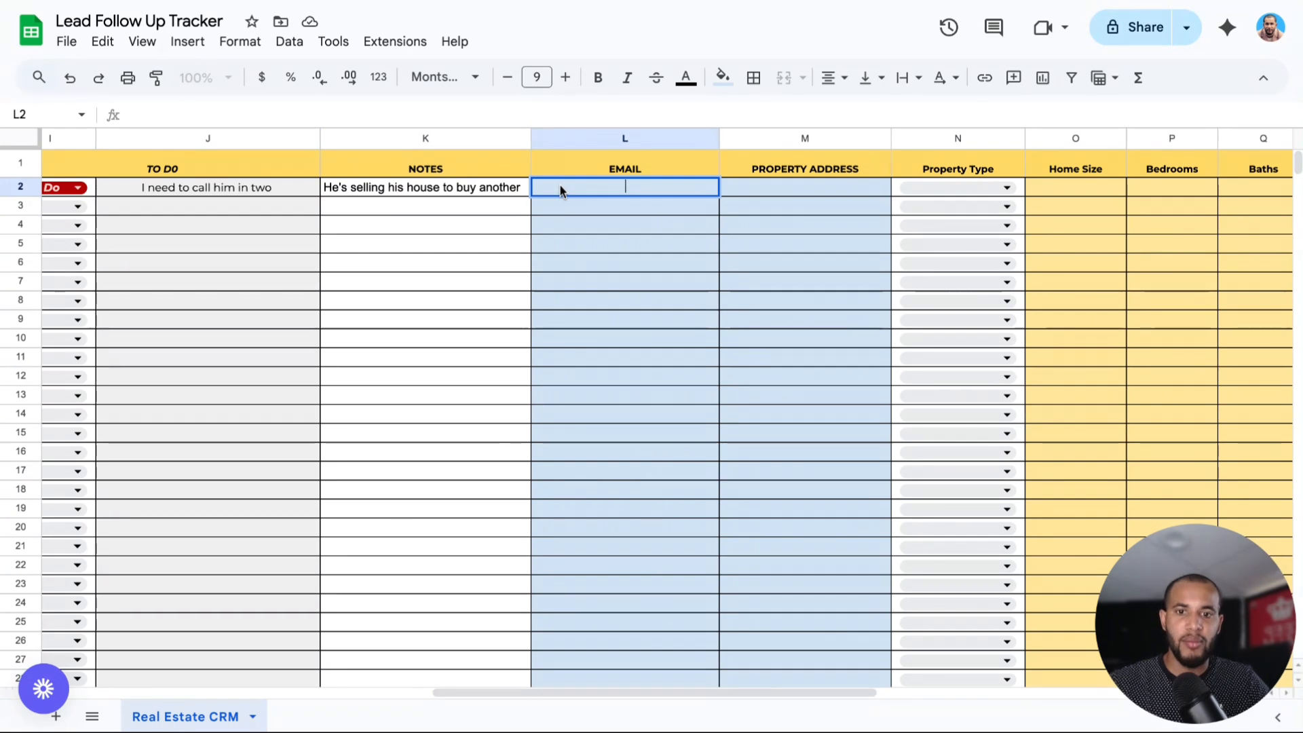
key(Return)
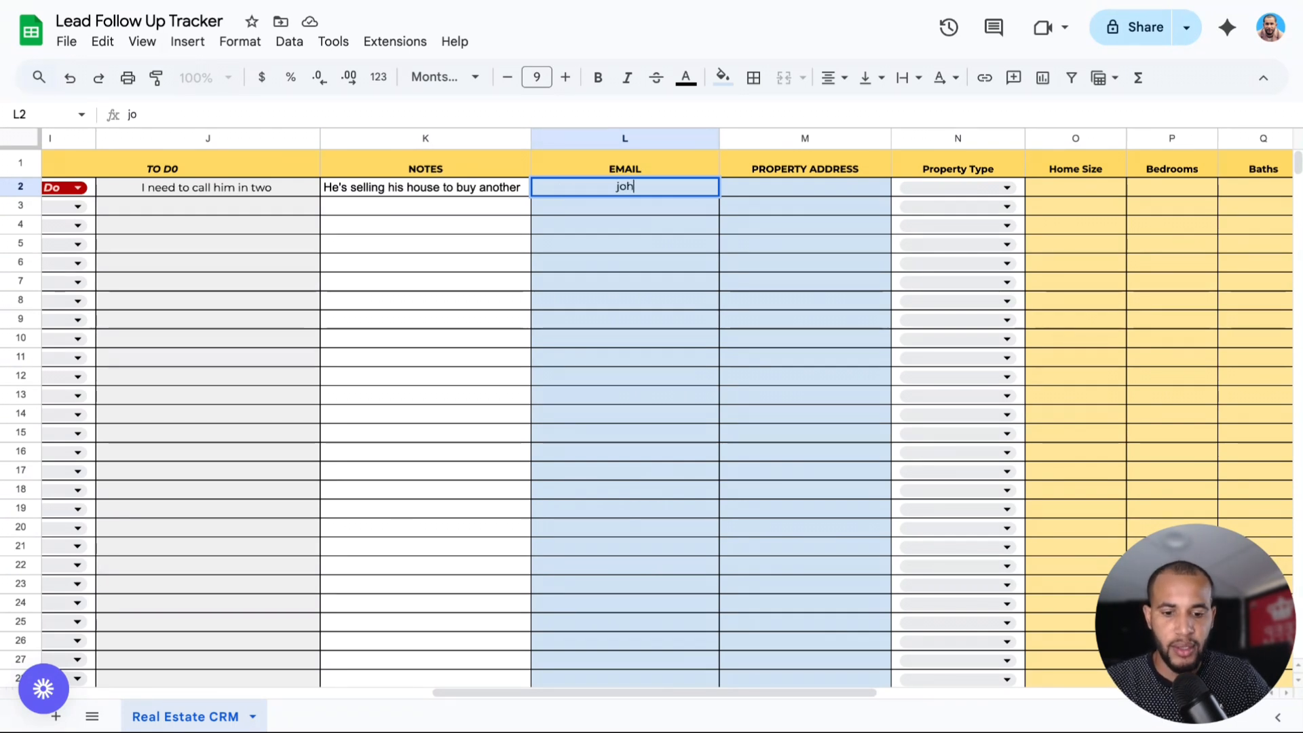
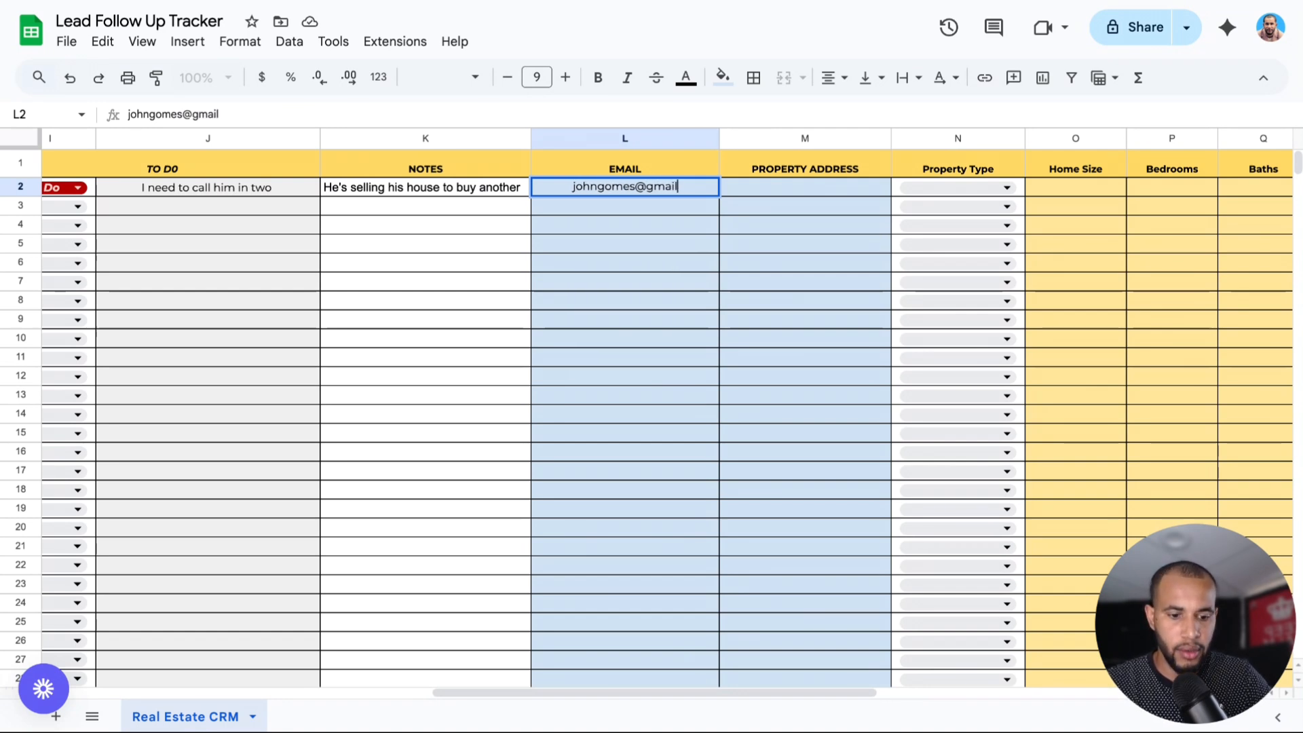
click(754, 186)
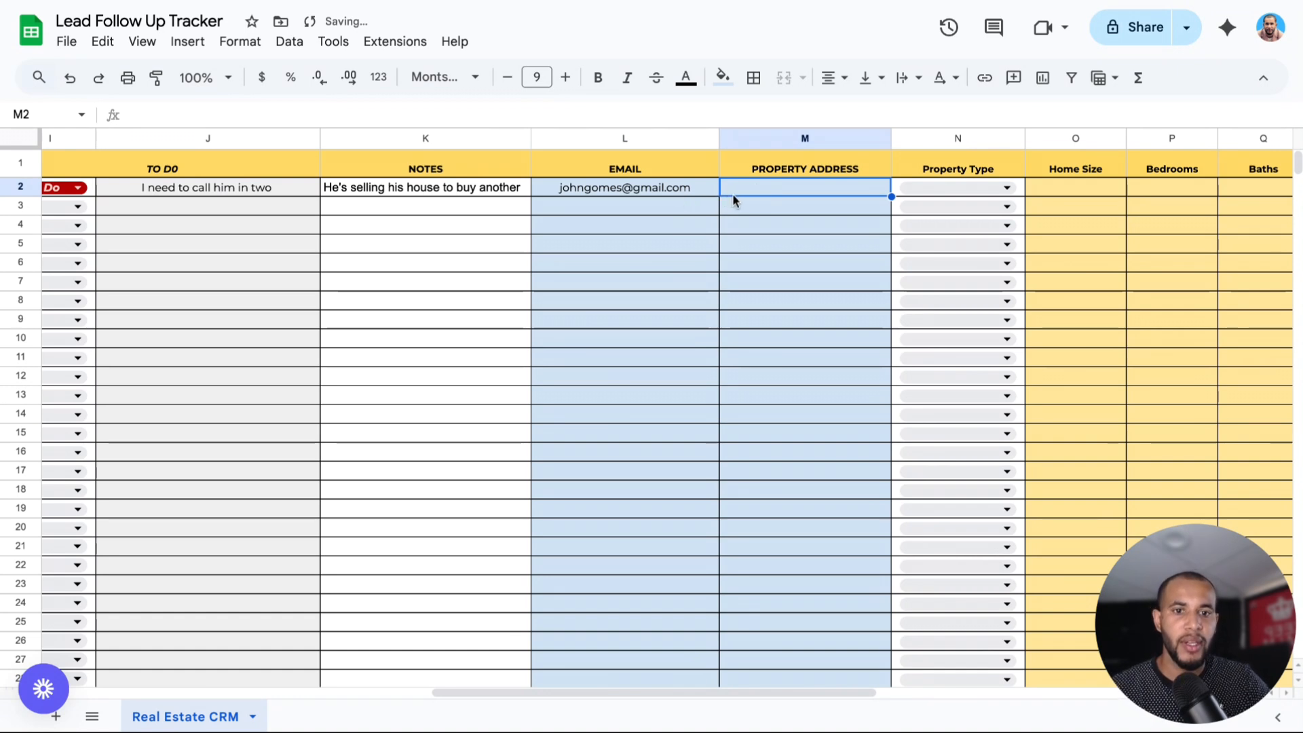
Enter the property's street address in M2, fixing the misspelled street name.
double_click(738, 188)
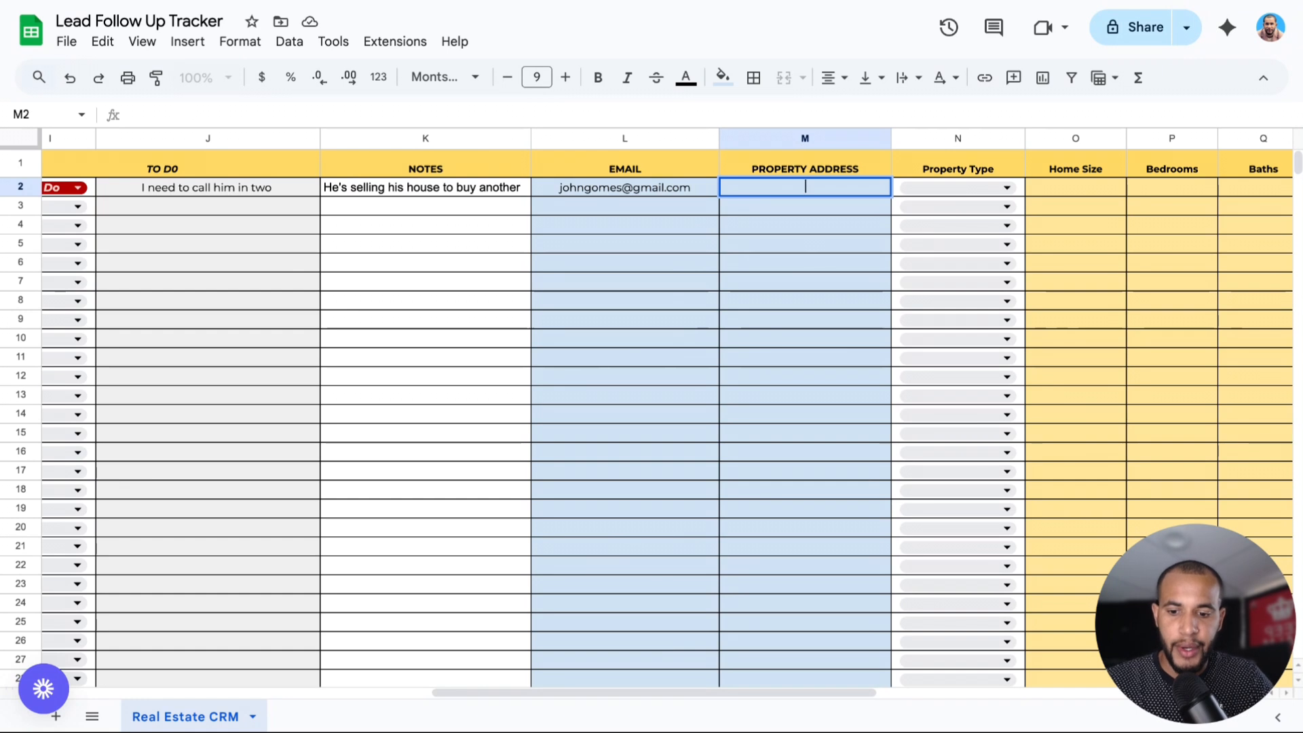
text(123 Mai)
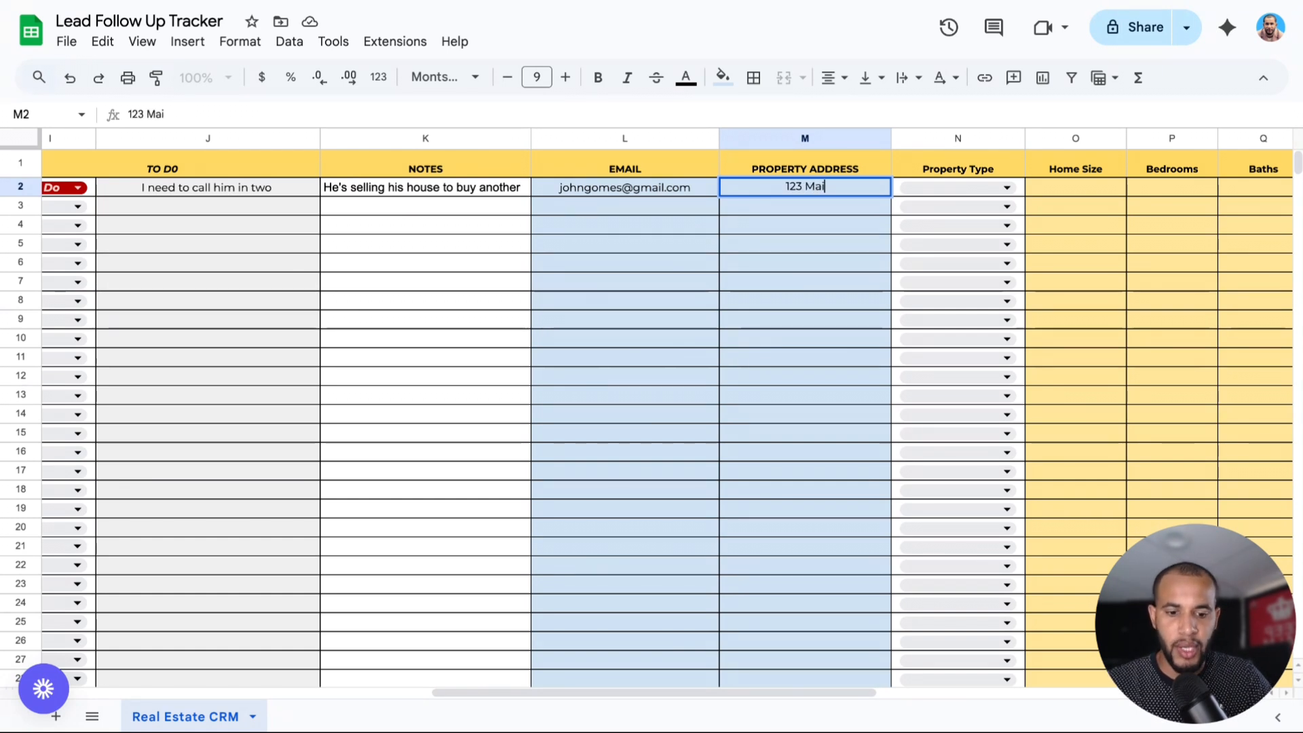
text(l S)
key(BackSpace)
key(BackSpace)
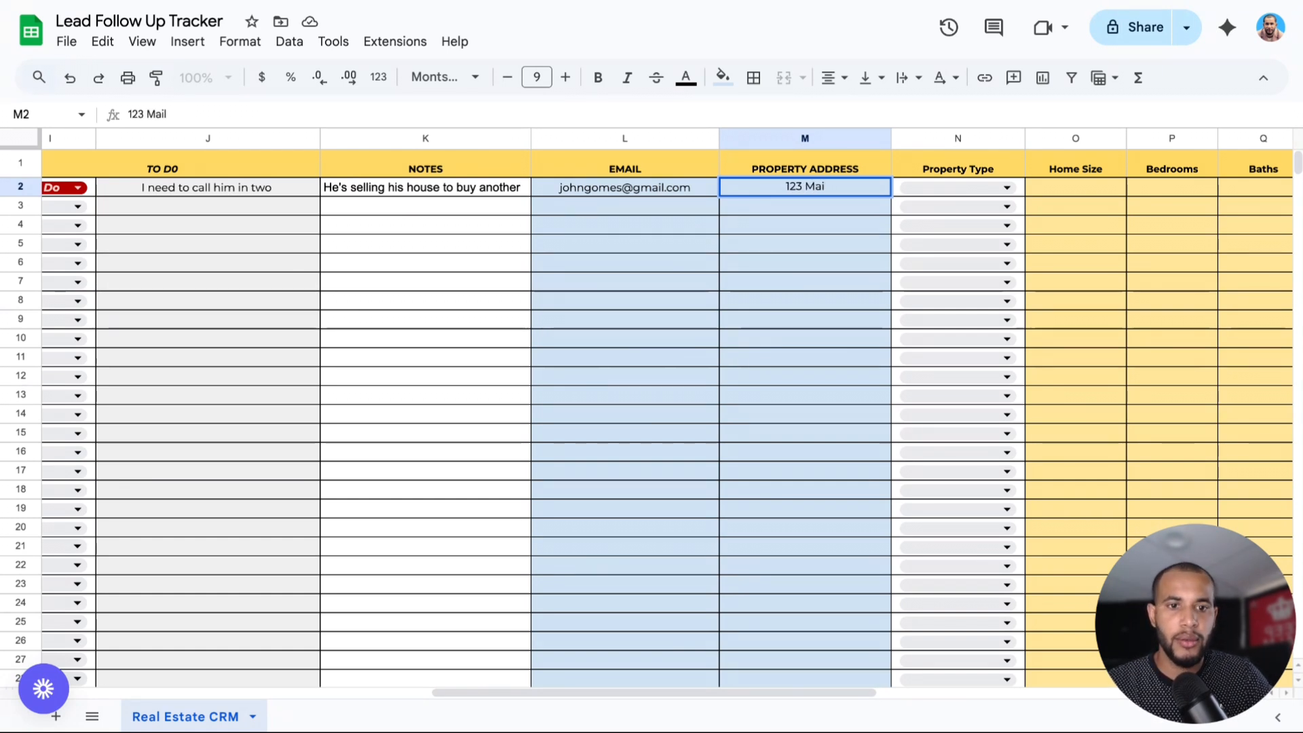
key(BackSpace)
text(n St)
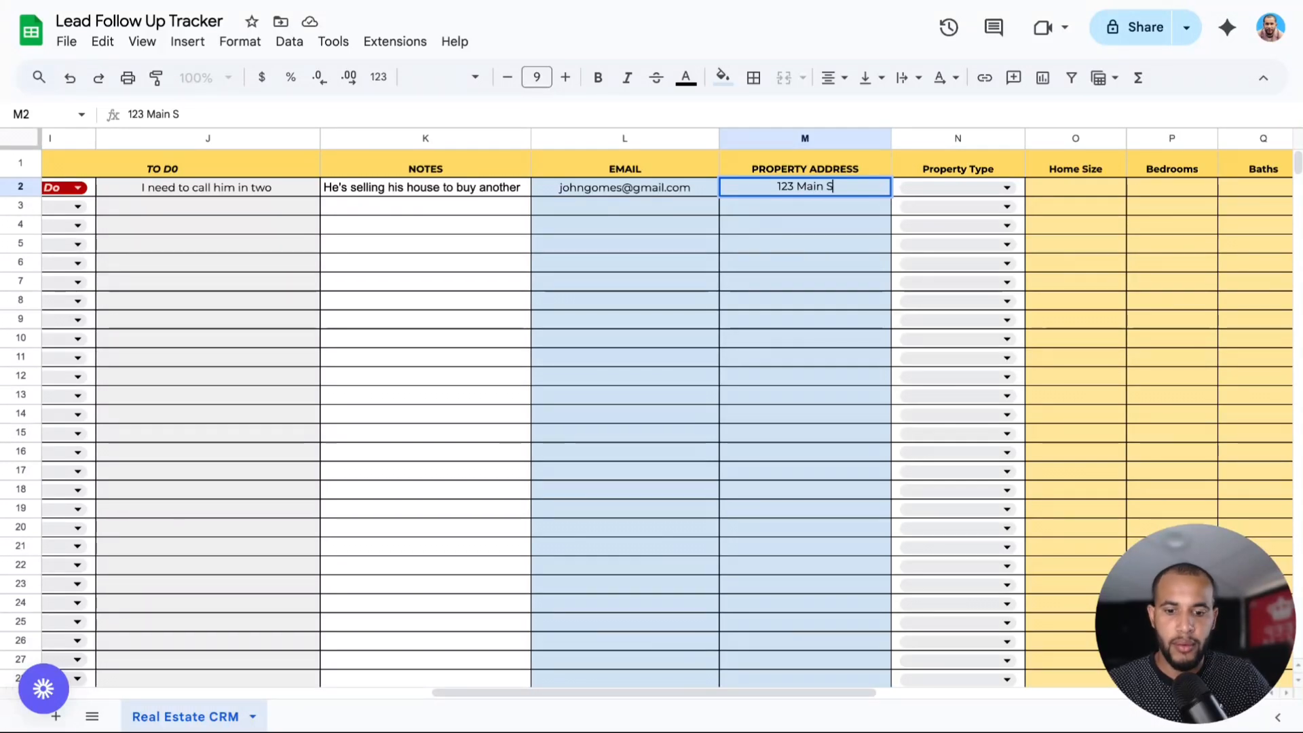
click(918, 186)
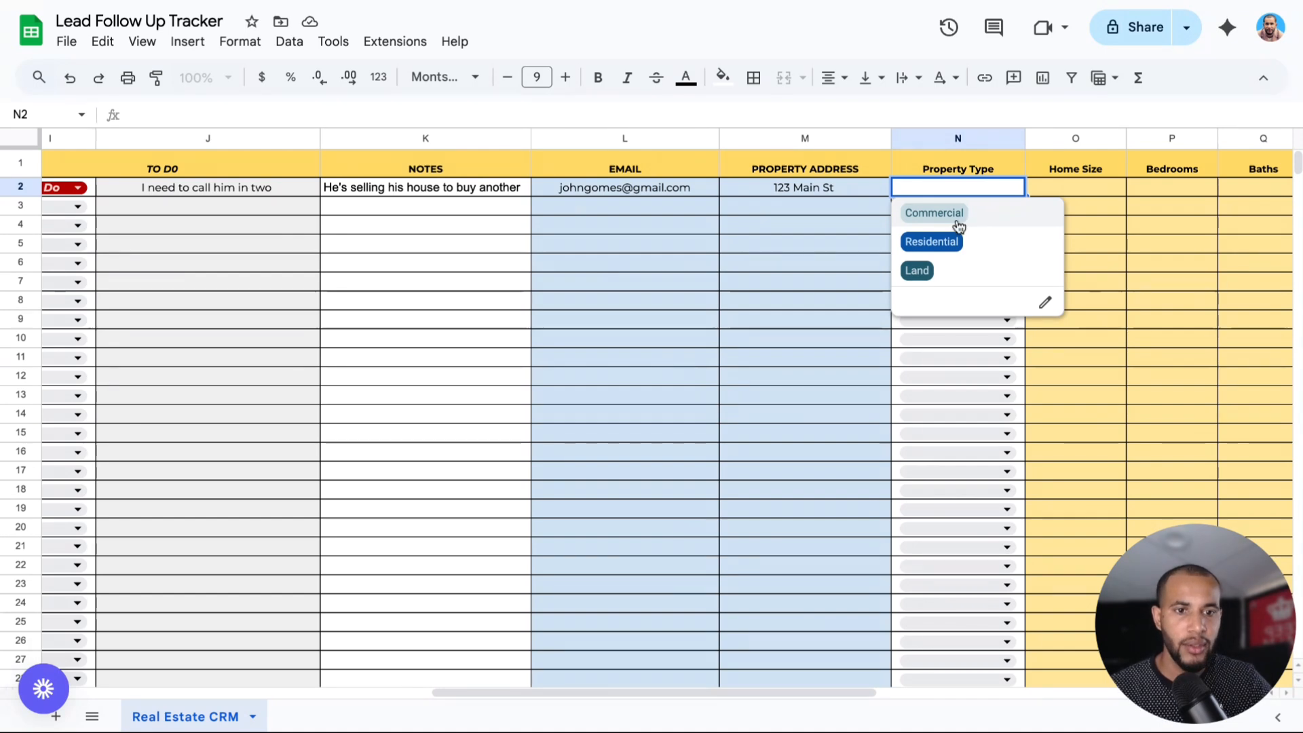
Set N2 property type to Residential and O2 home size to 1340 Sqft.
click(943, 242)
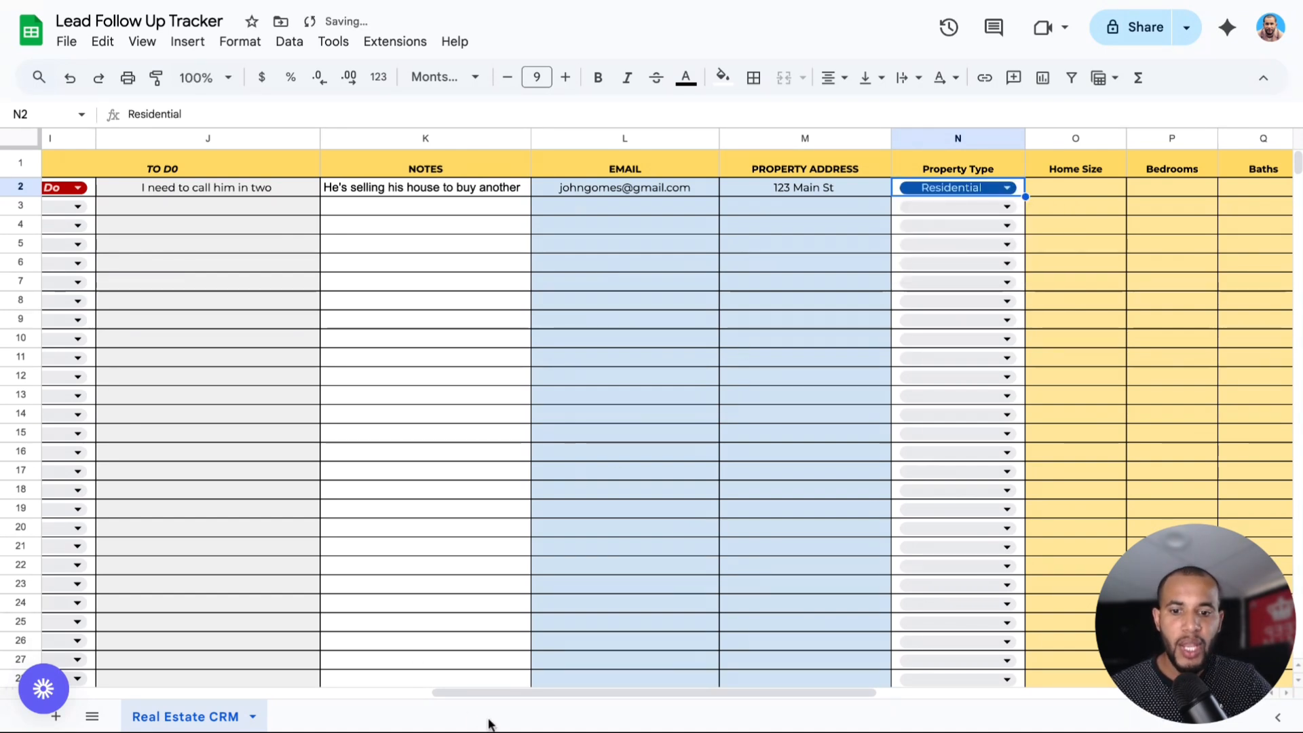
scroll(503, 699, right, 5)
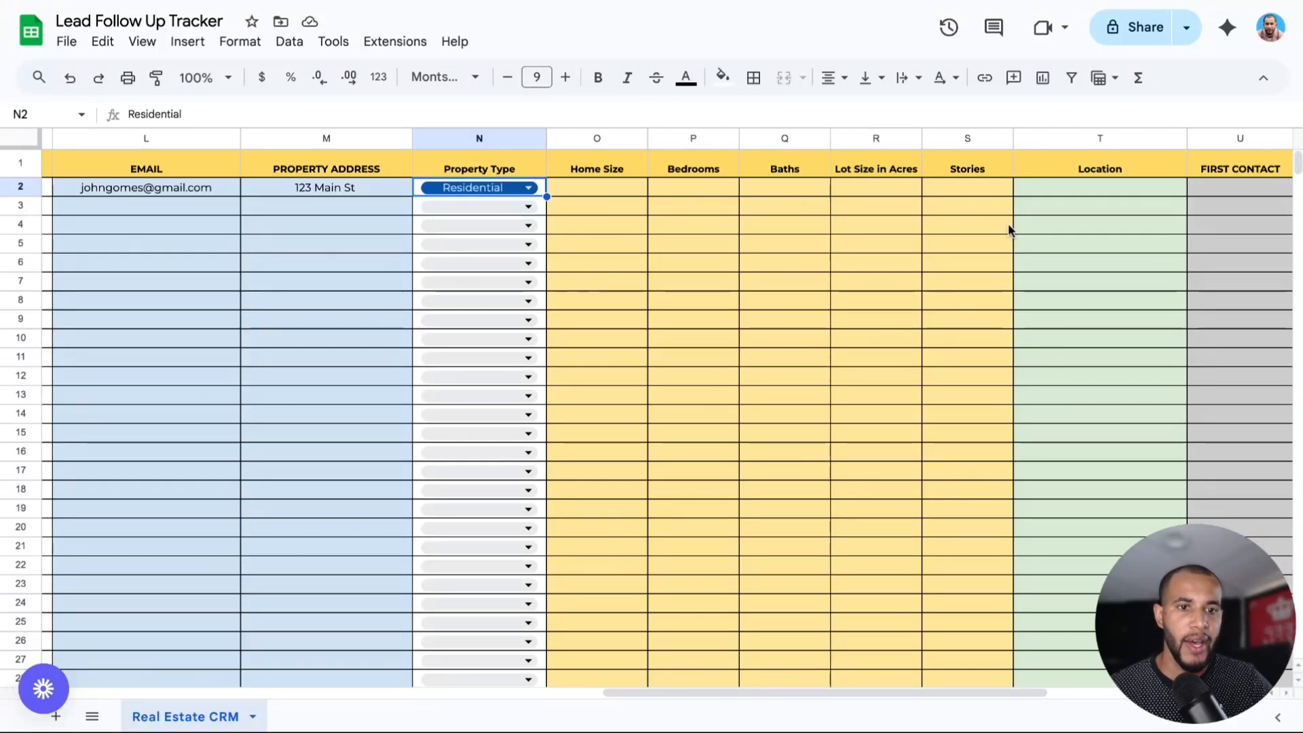
double_click(604, 189)
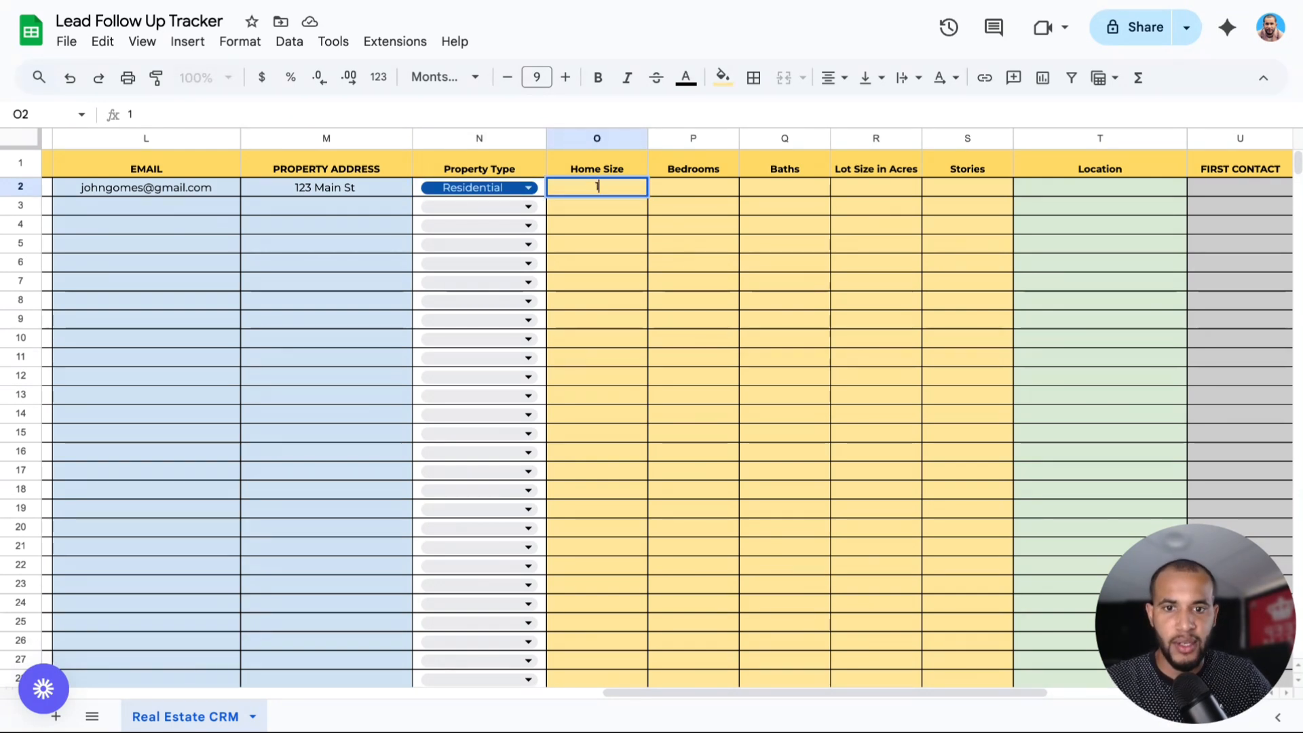
text(3)
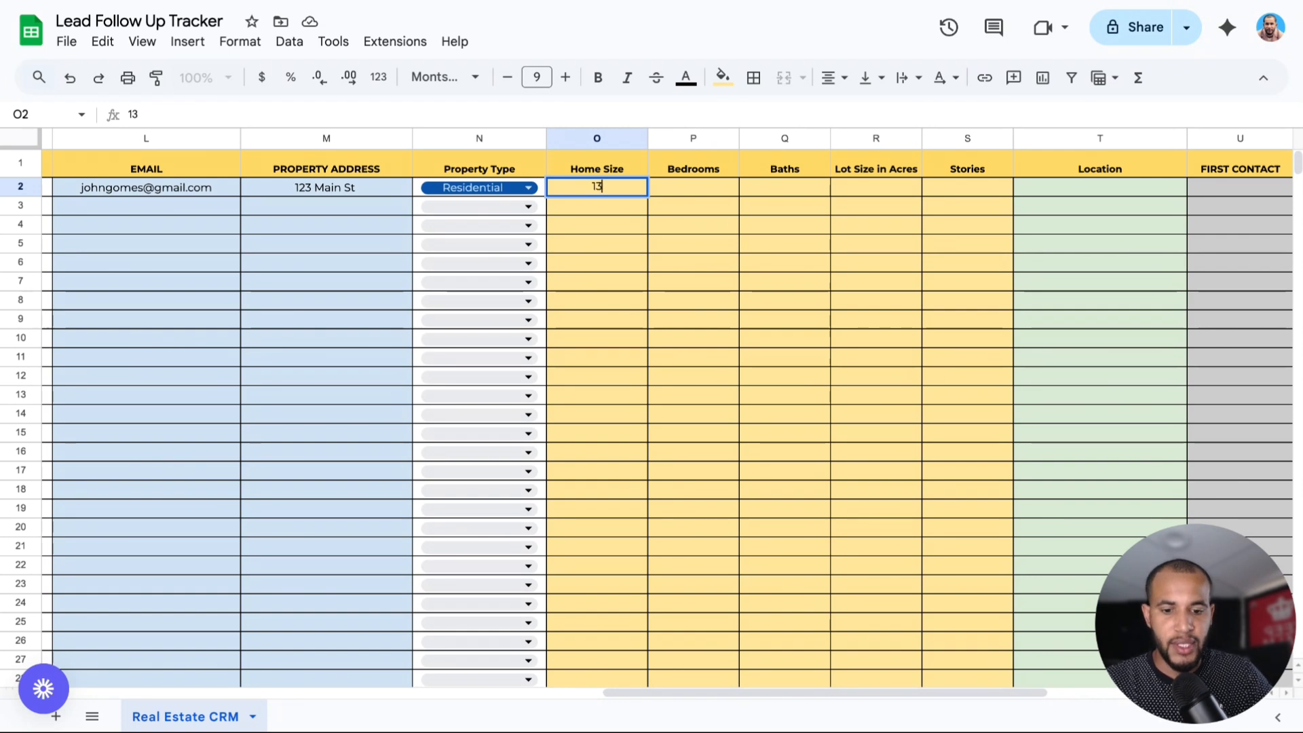
text(40)
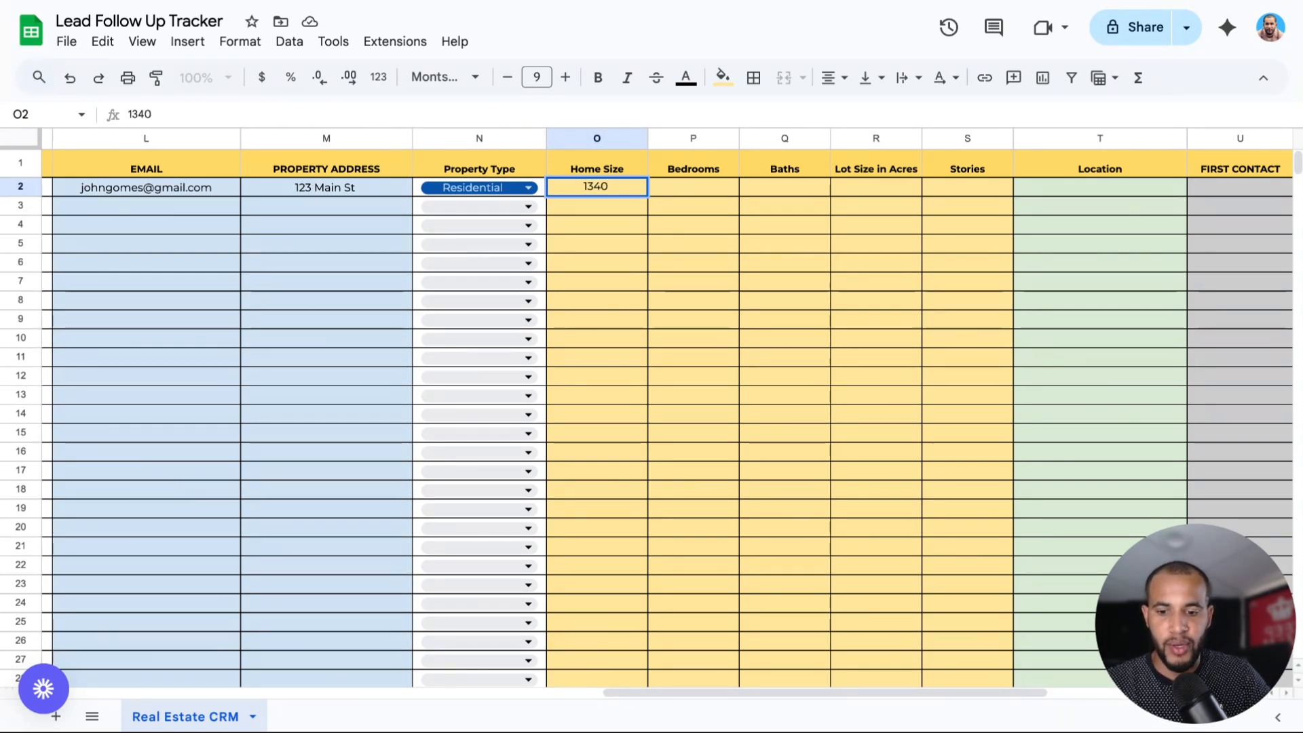
text( S)
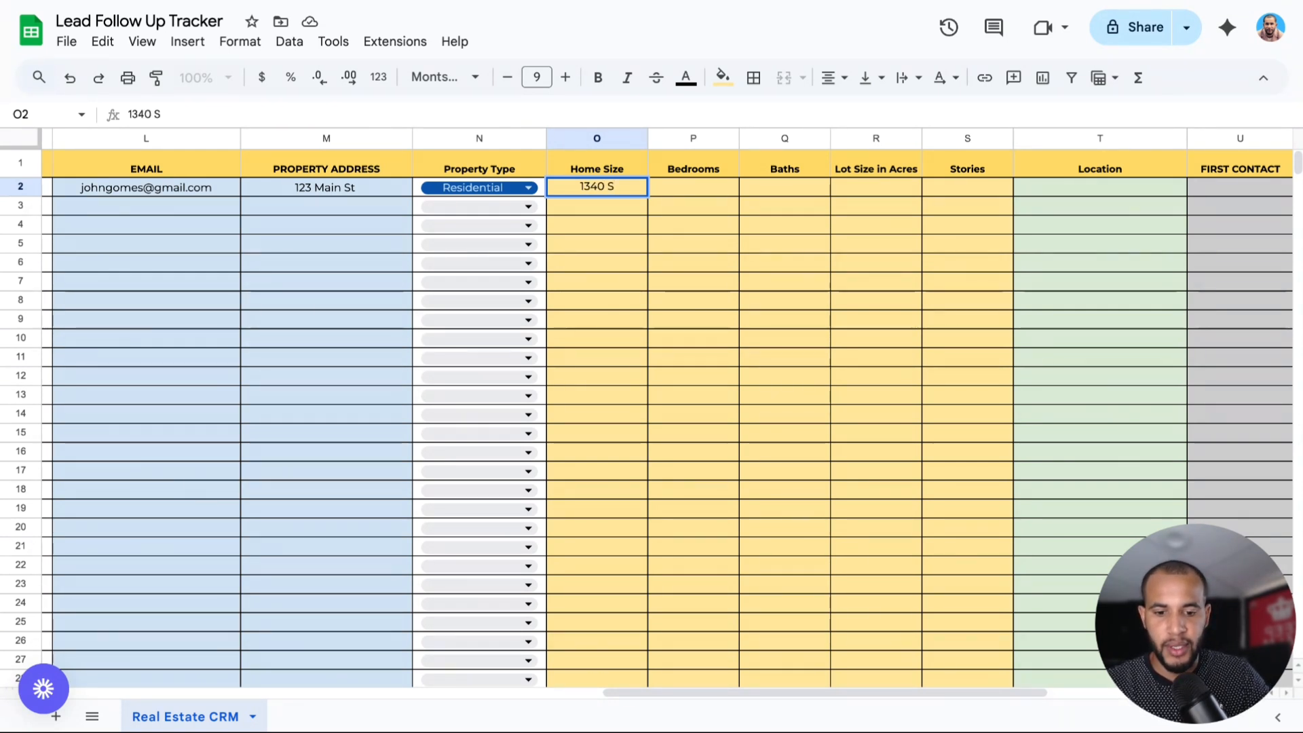
text(qft)
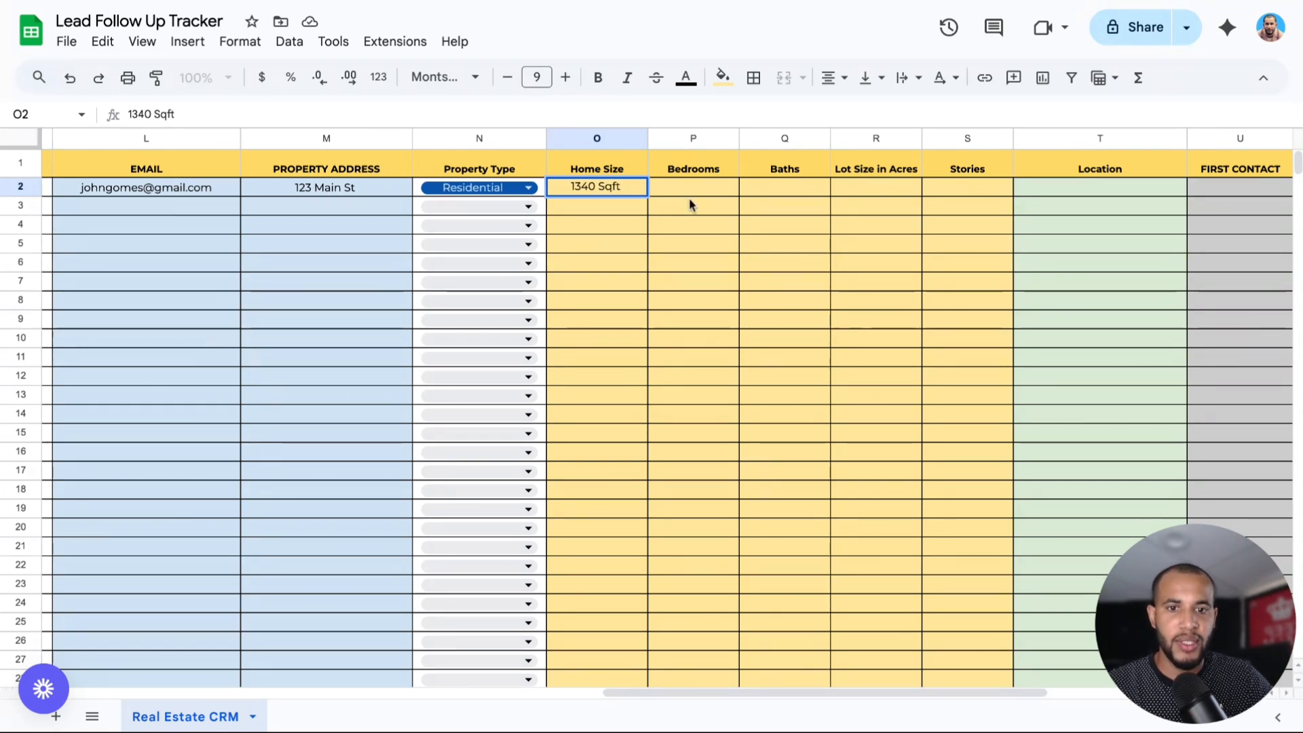
Enter 3 bedrooms, 1 bath and a 4500 Sqft lot size in row 2.
double_click(685, 195)
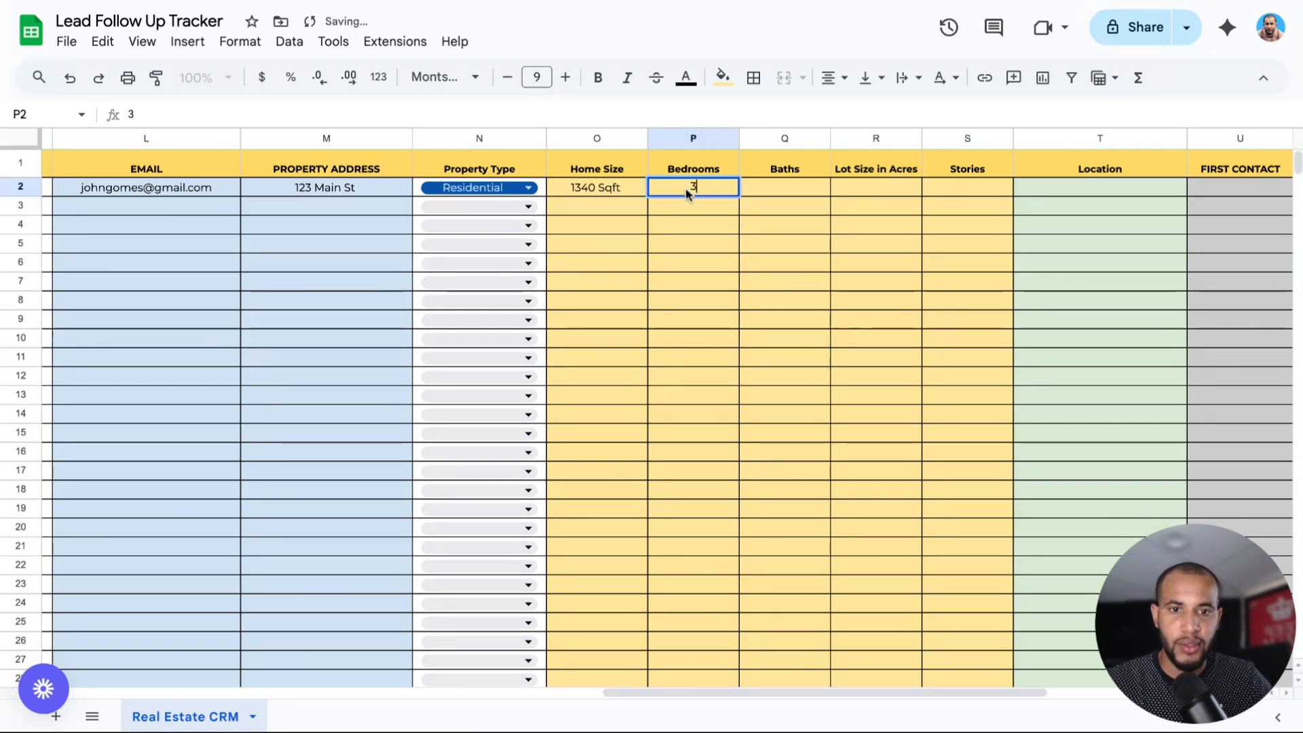
text(3)
click(796, 192)
text(1)
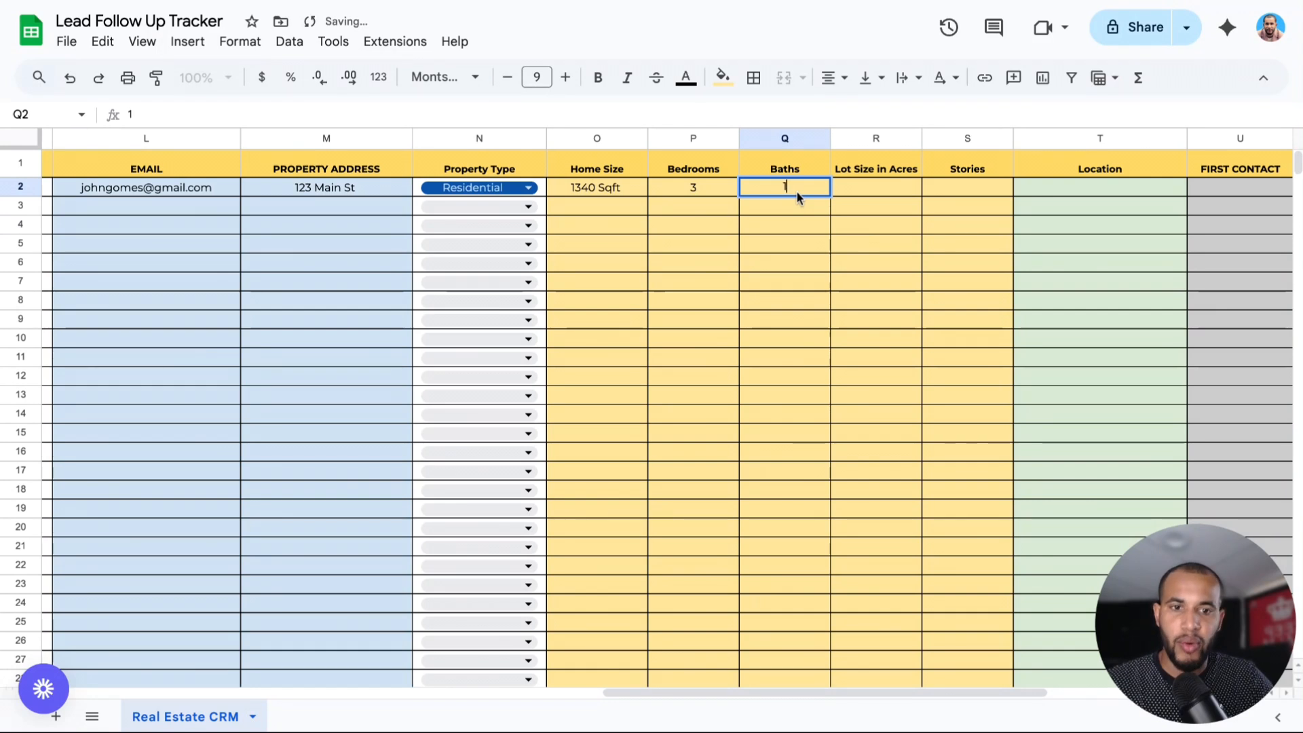
double_click(893, 194)
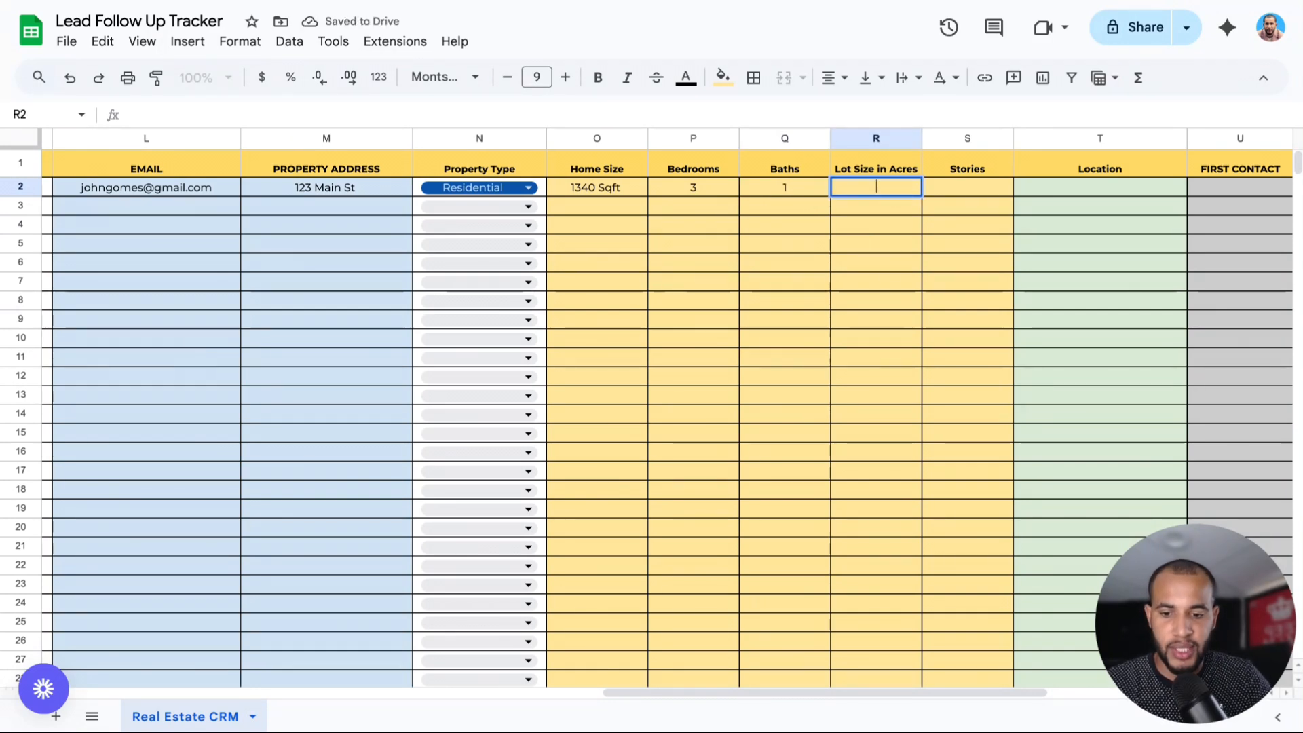
text(4500)
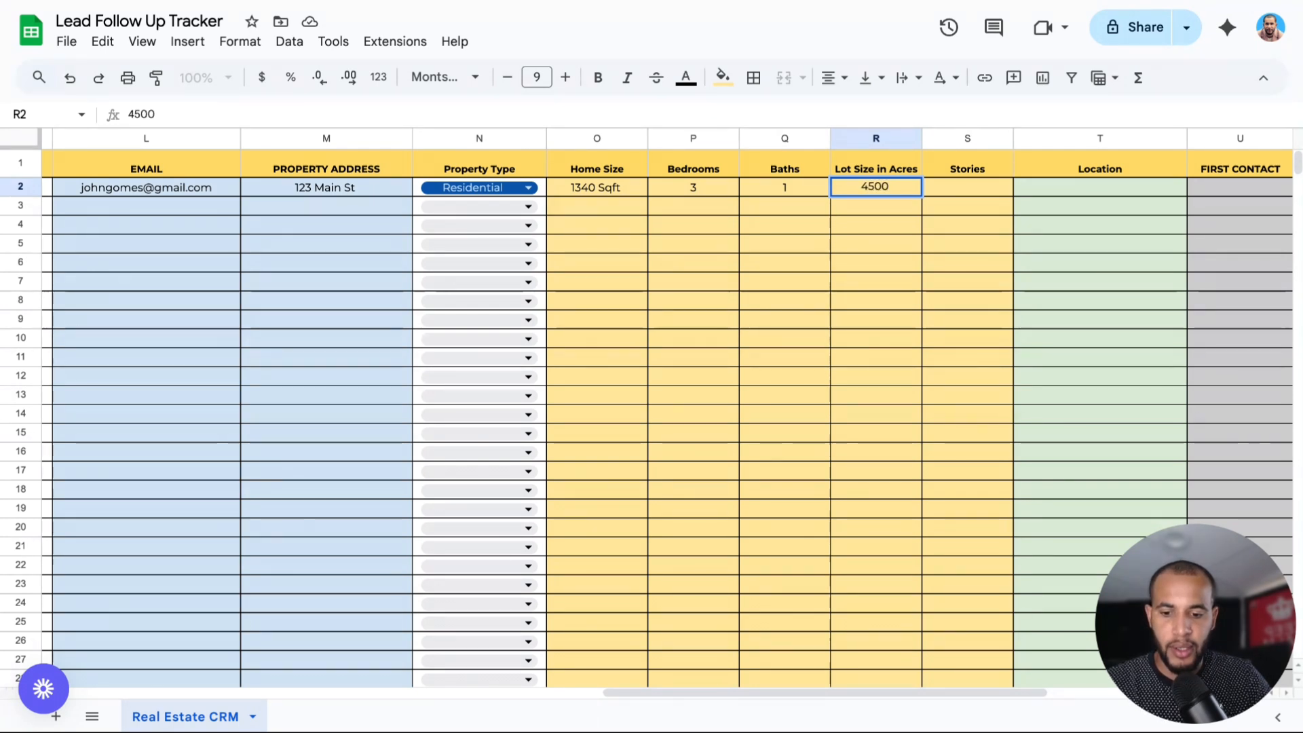
text( Sqft)
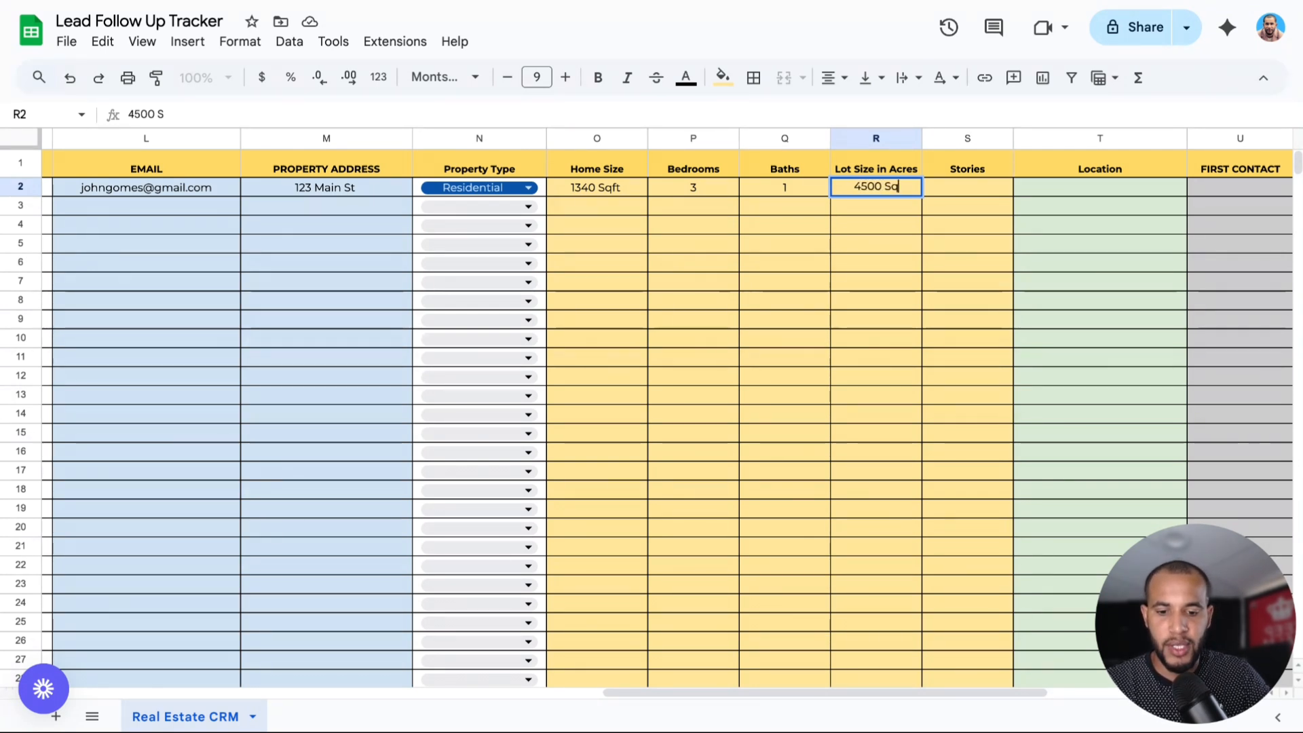
click(967, 190)
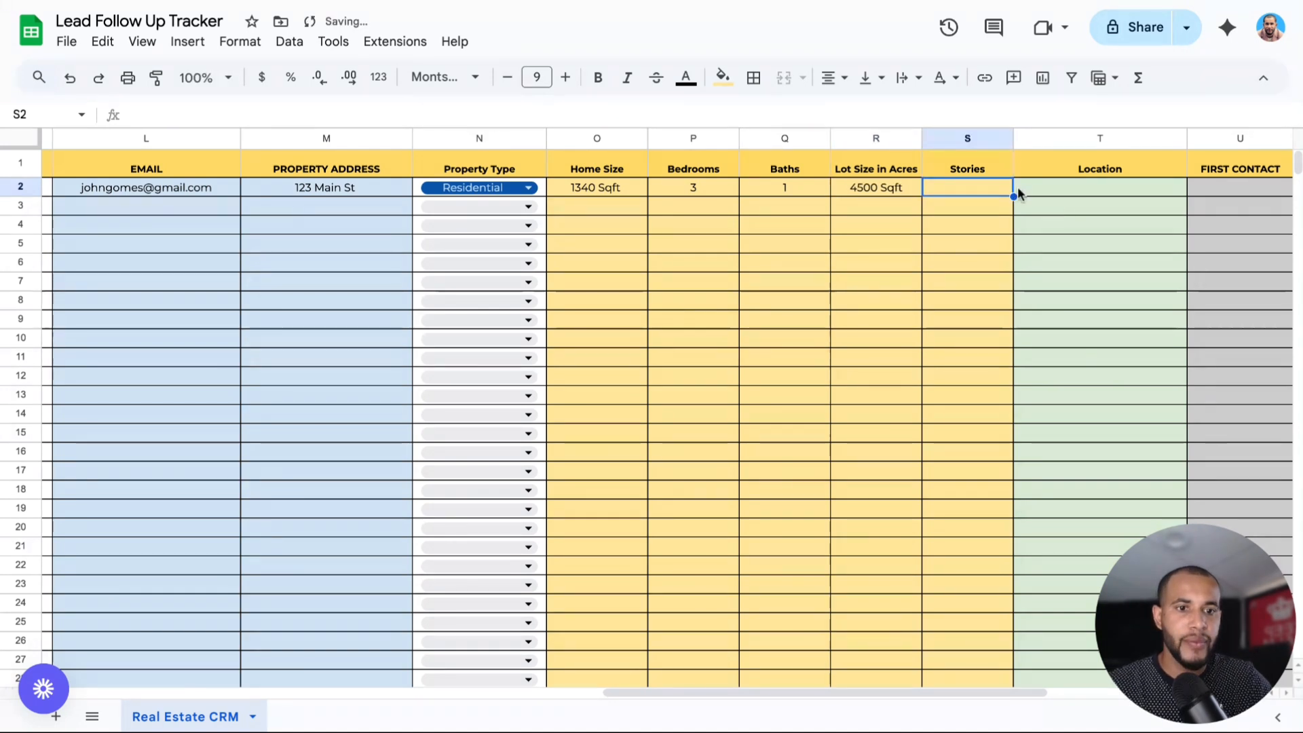
Enter Boston as the first lead's Location.
scroll(665, 693, right, 3)
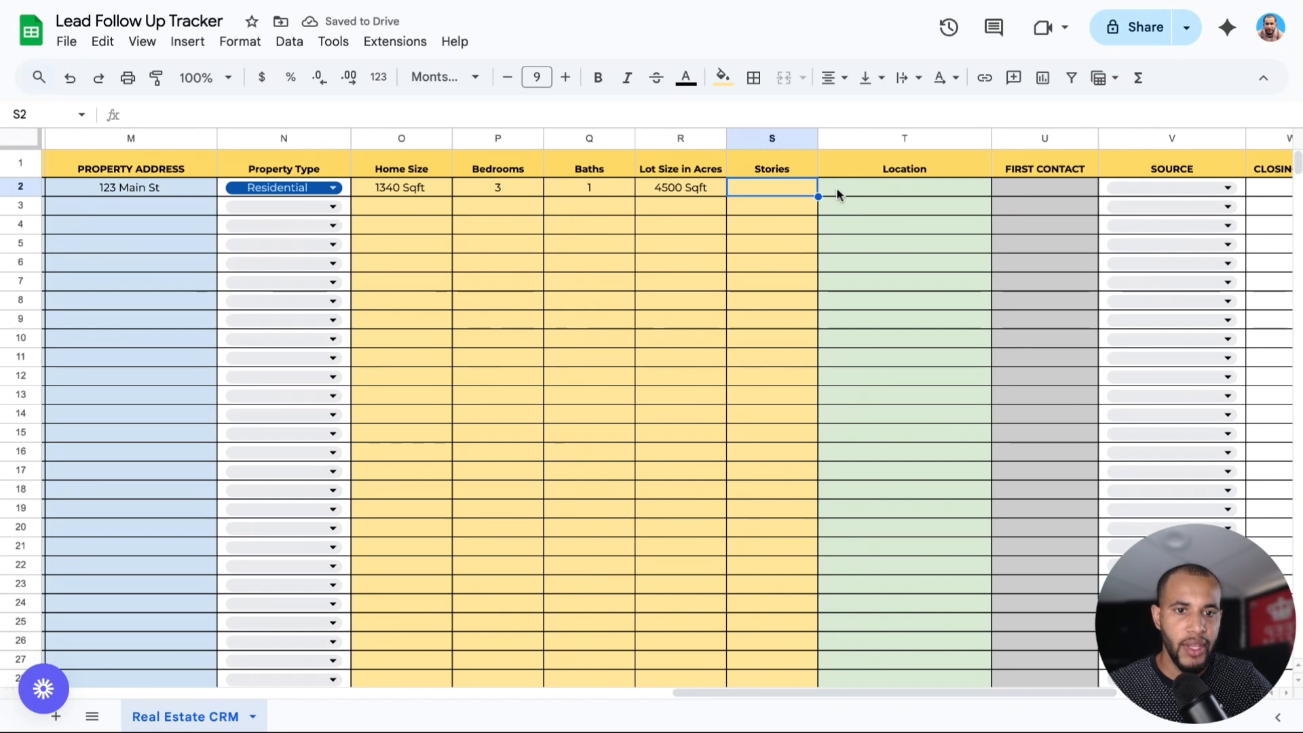
click(838, 192)
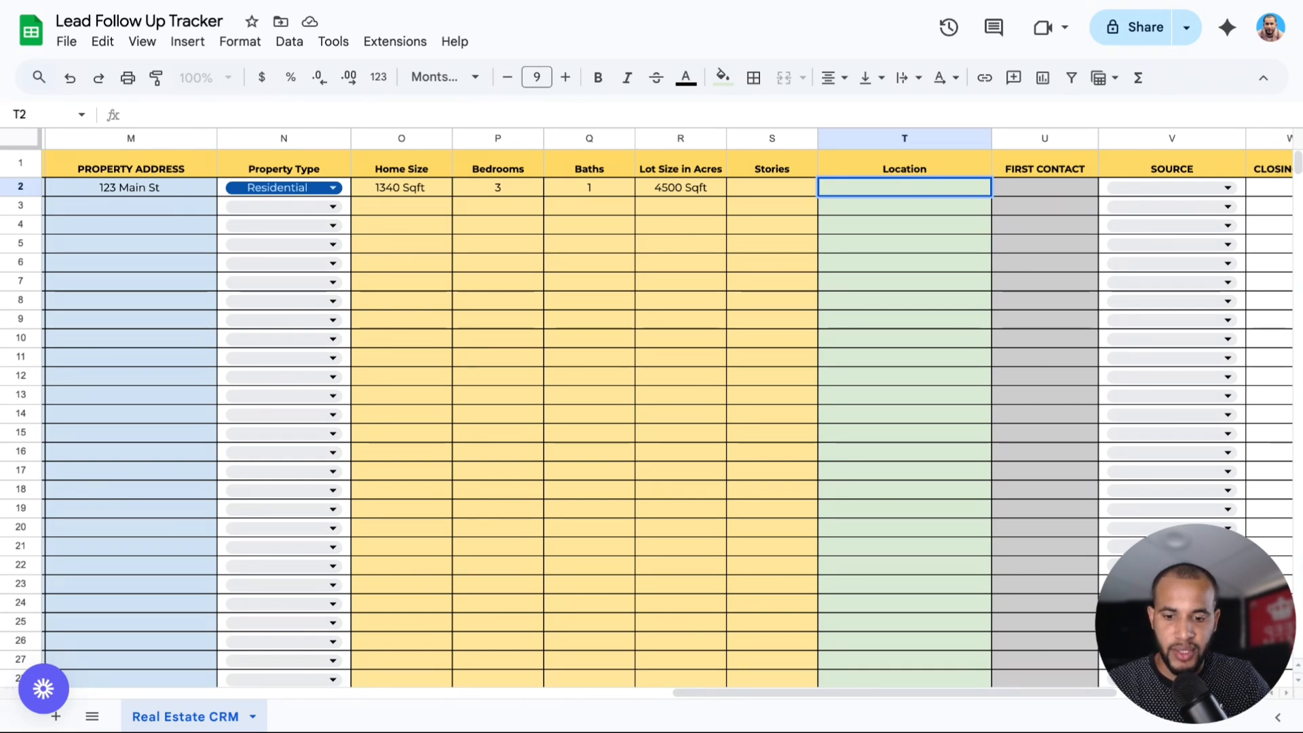
text(Boston)
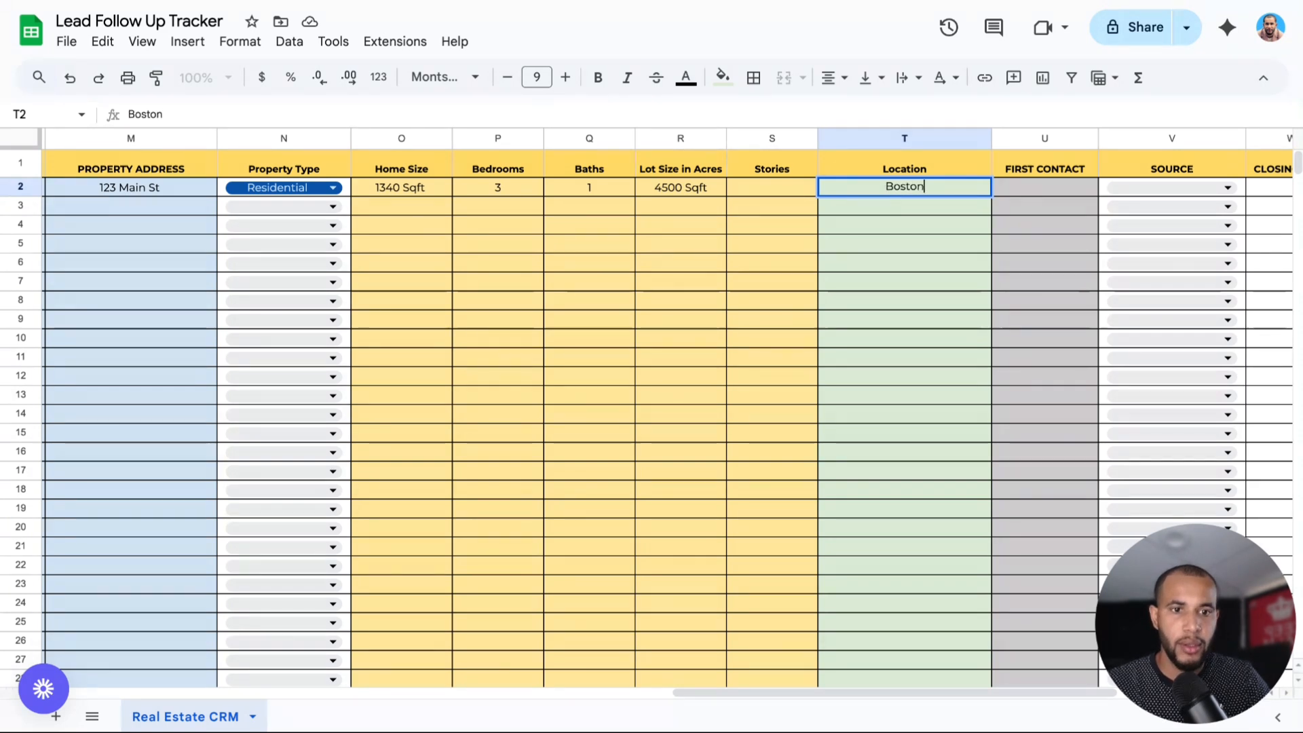
Set the First Contact date to 8/10/2025 using the date picker.
double_click(1041, 188)
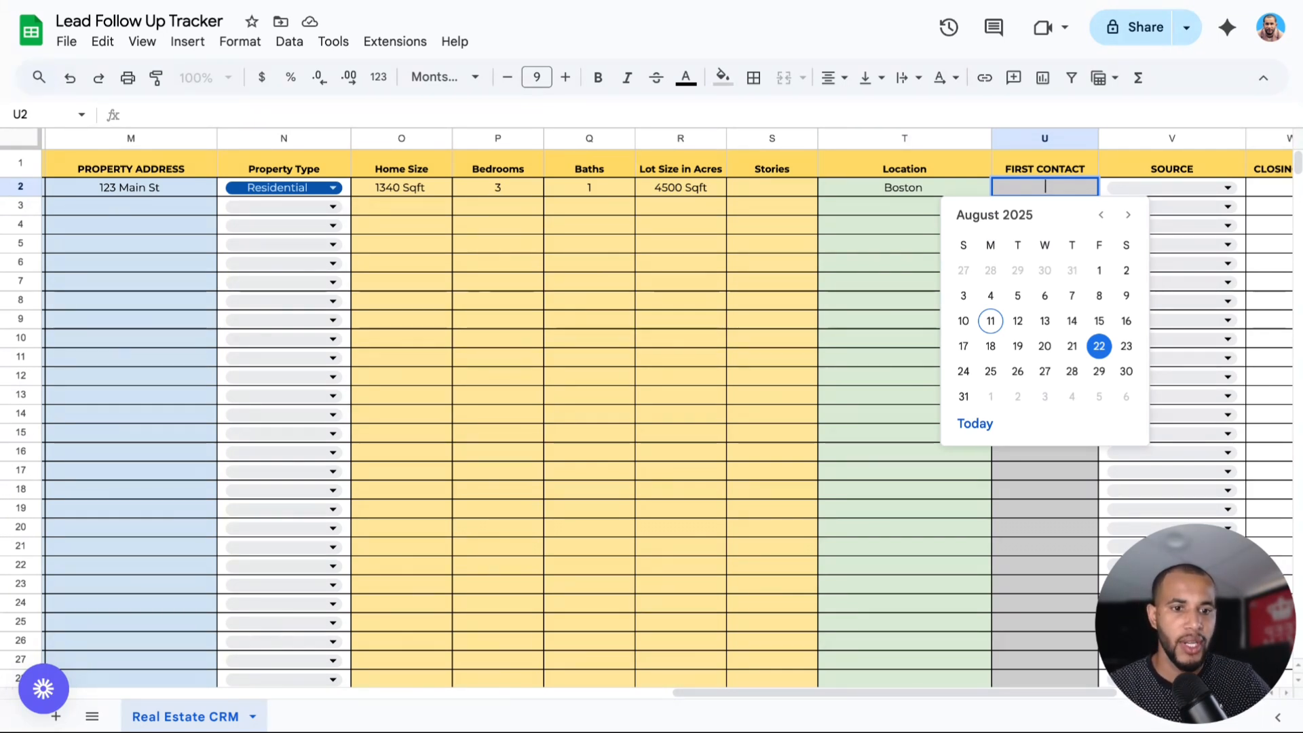
click(963, 321)
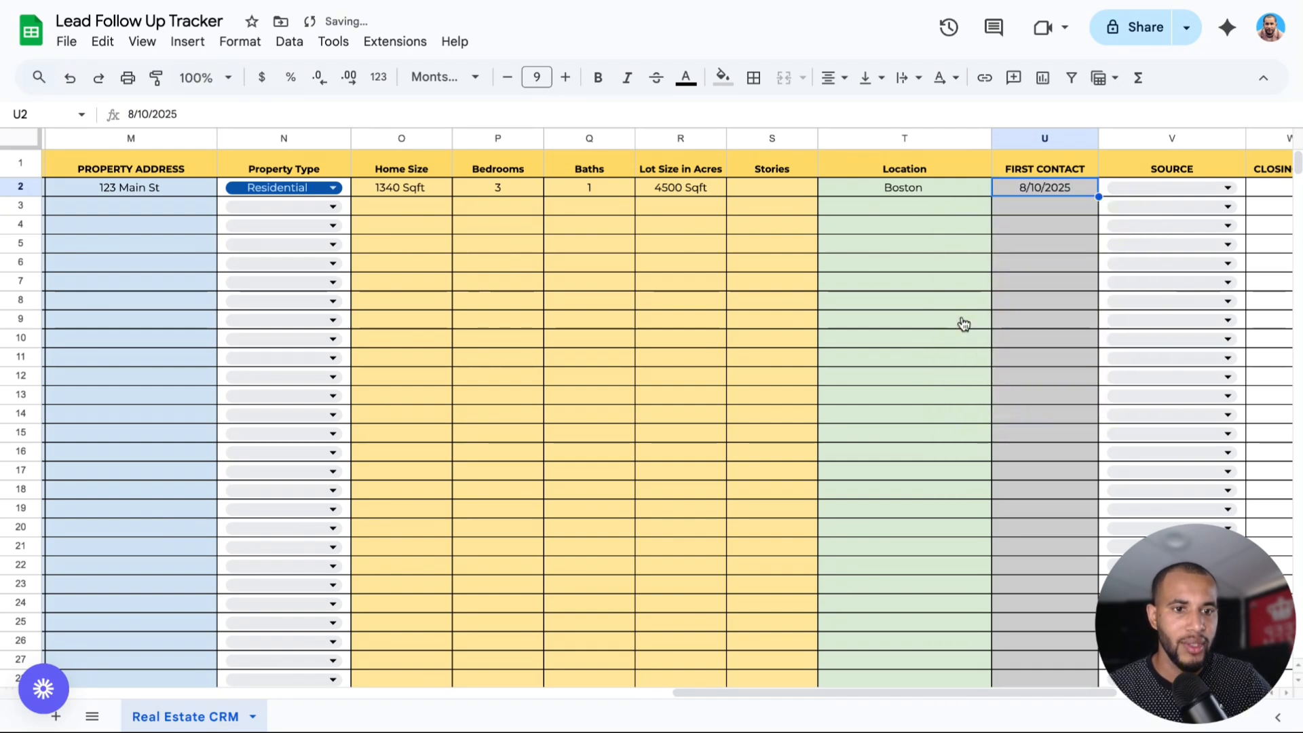
scroll(711, 689, right, 5)
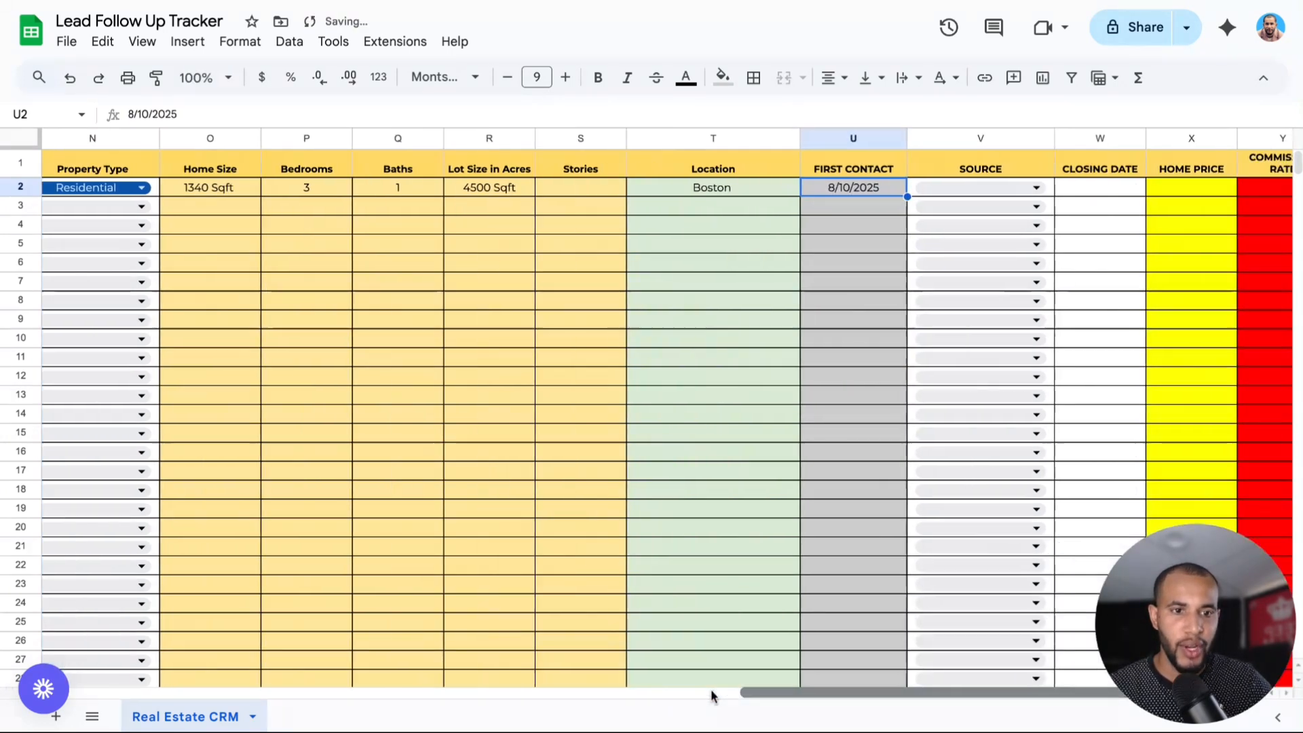
Choose Cold Calling as the first client's lead source.
scroll(711, 689, right, 2)
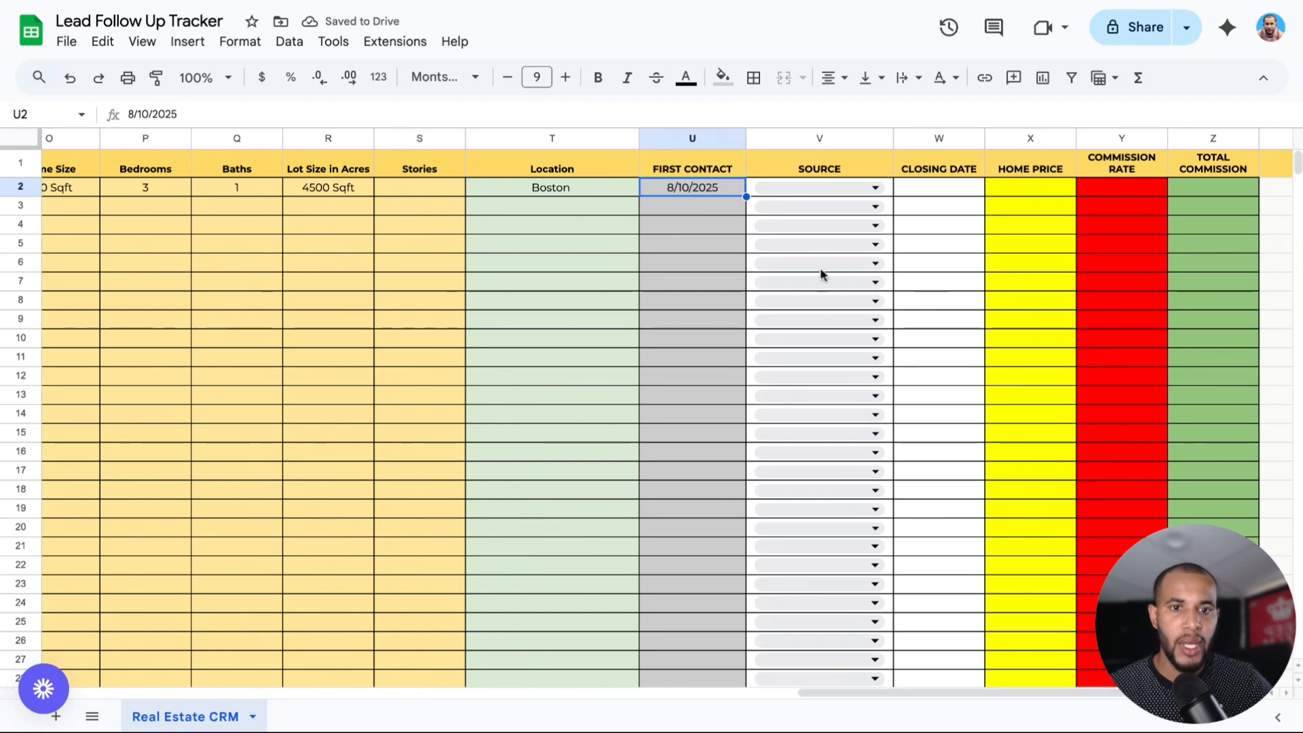
click(818, 192)
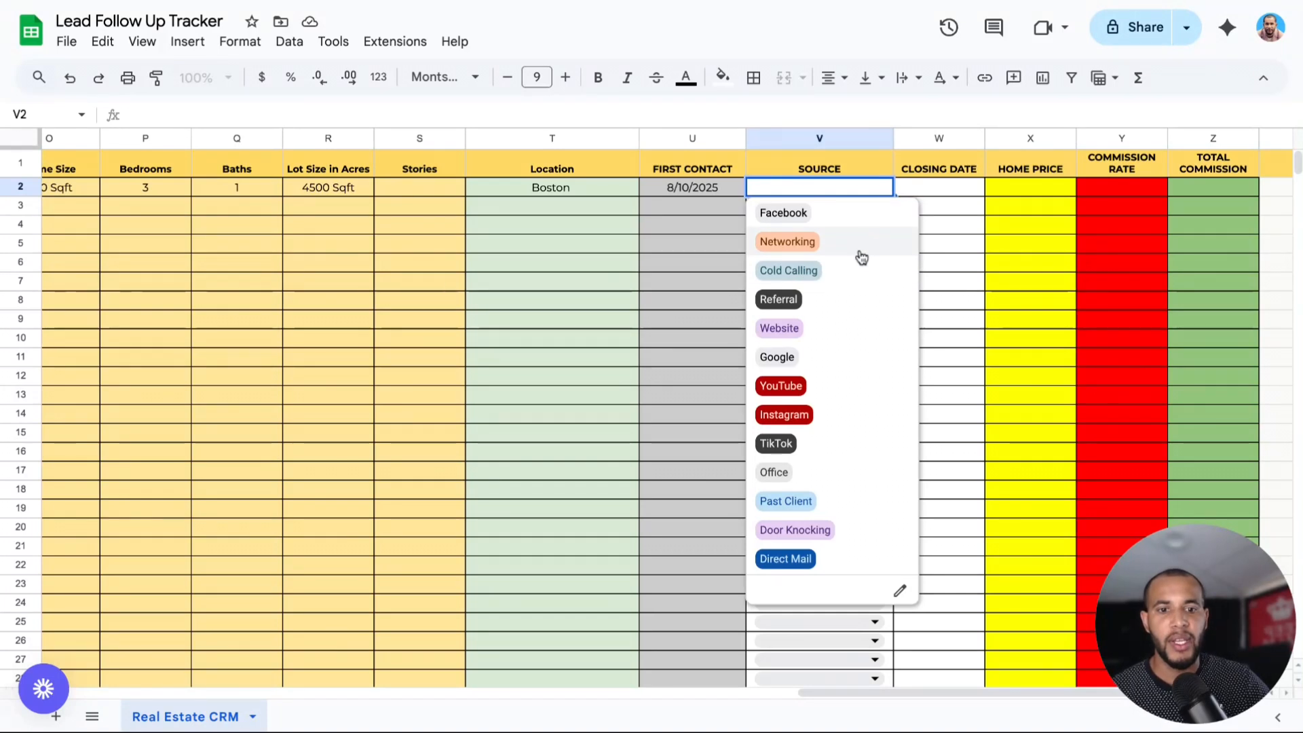
click(793, 271)
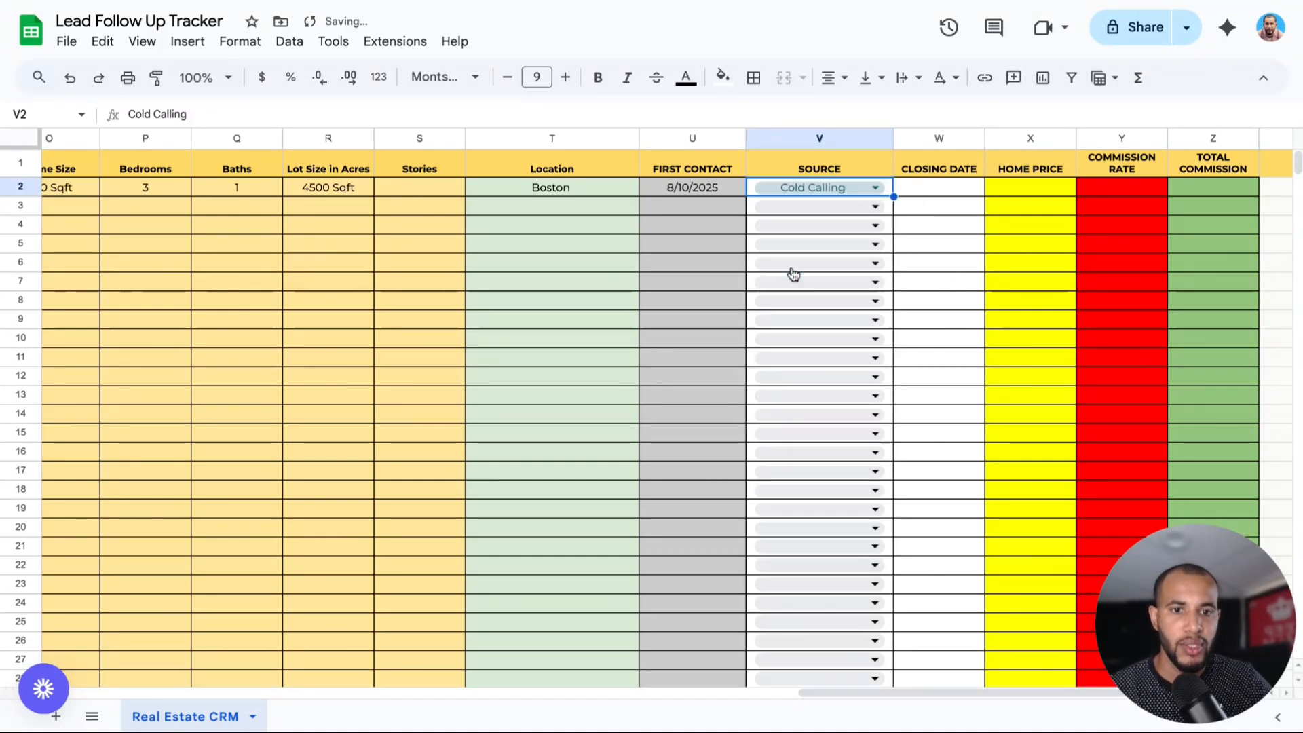
Leave the closing date in W2 blank, dismissing its date picker.
click(930, 194)
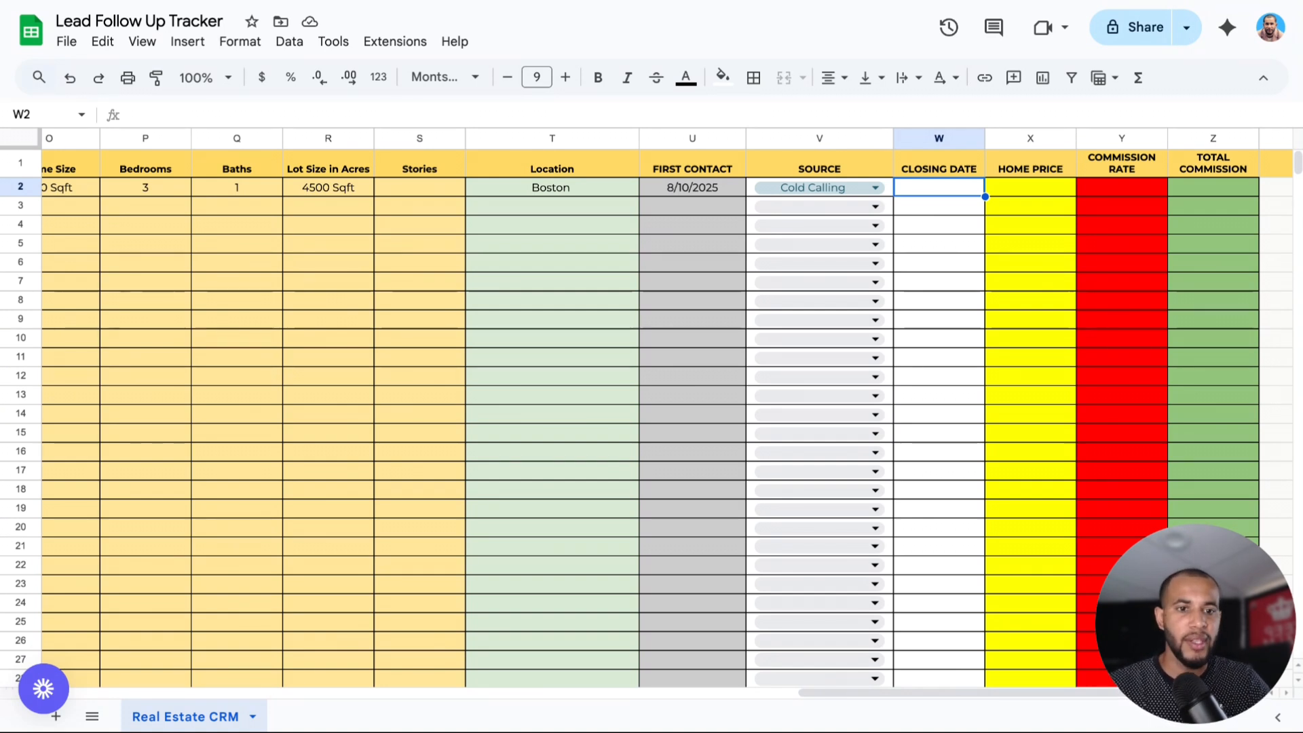
key(Return)
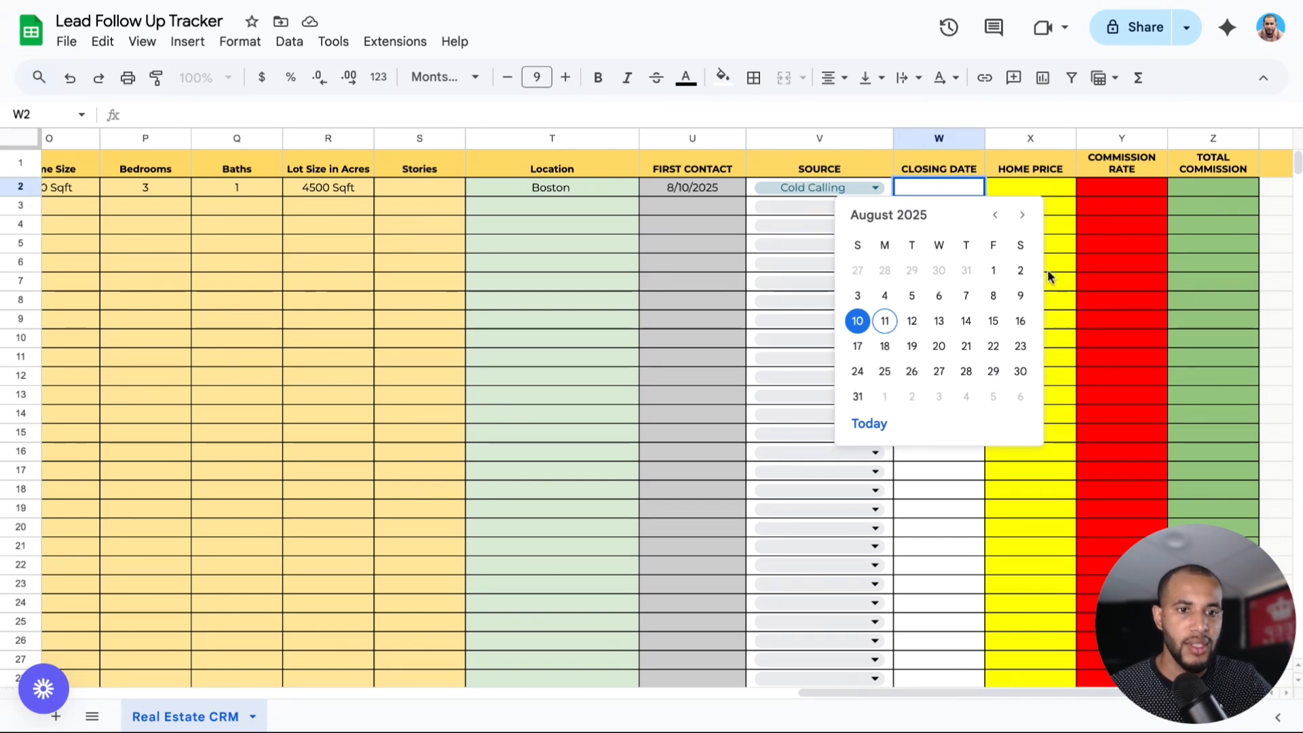
click(1004, 191)
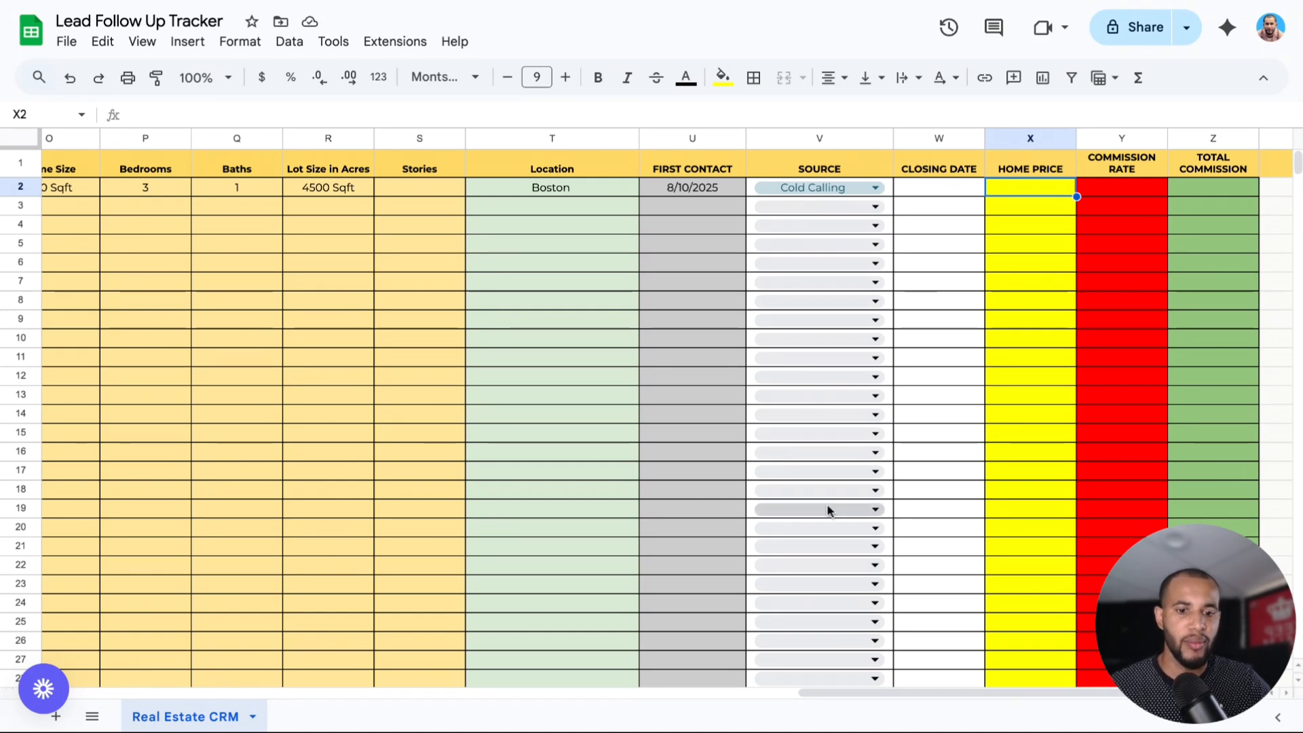
Enter $340,000.00 as the first client's Home Price.
drag(840, 689, 864, 689)
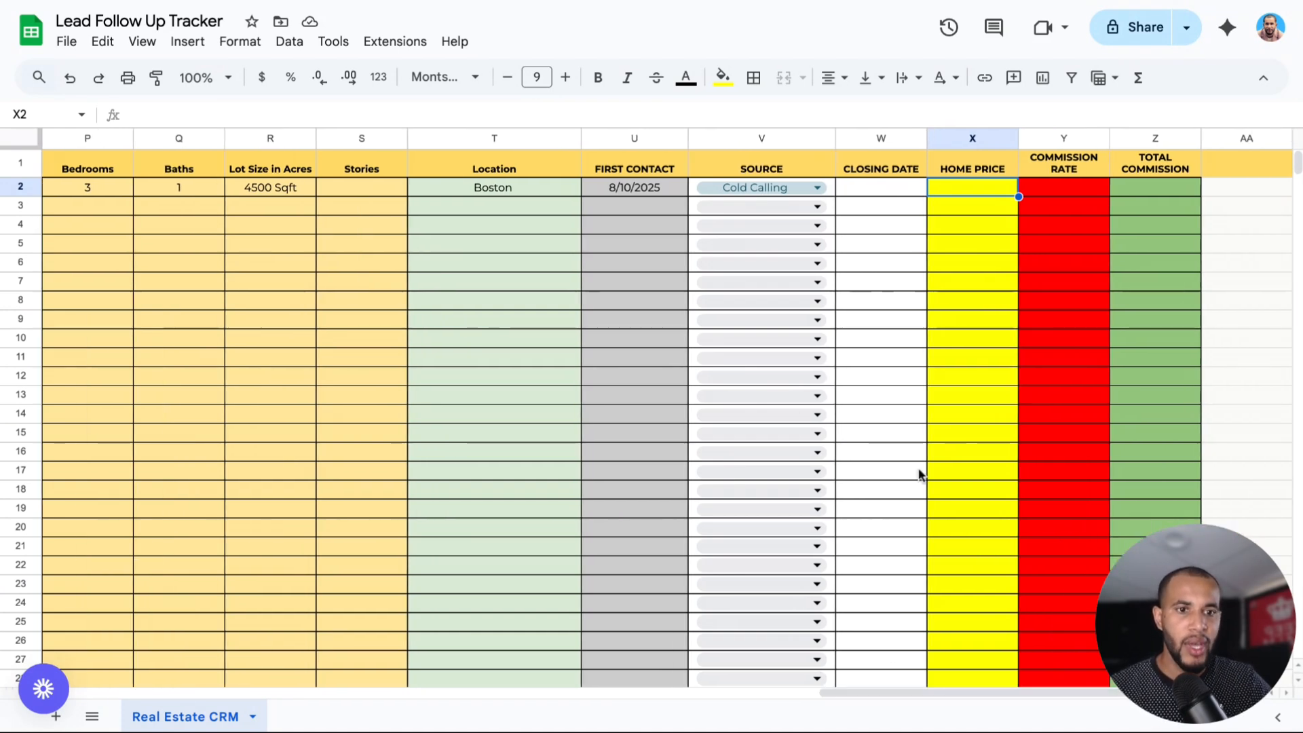
double_click(954, 188)
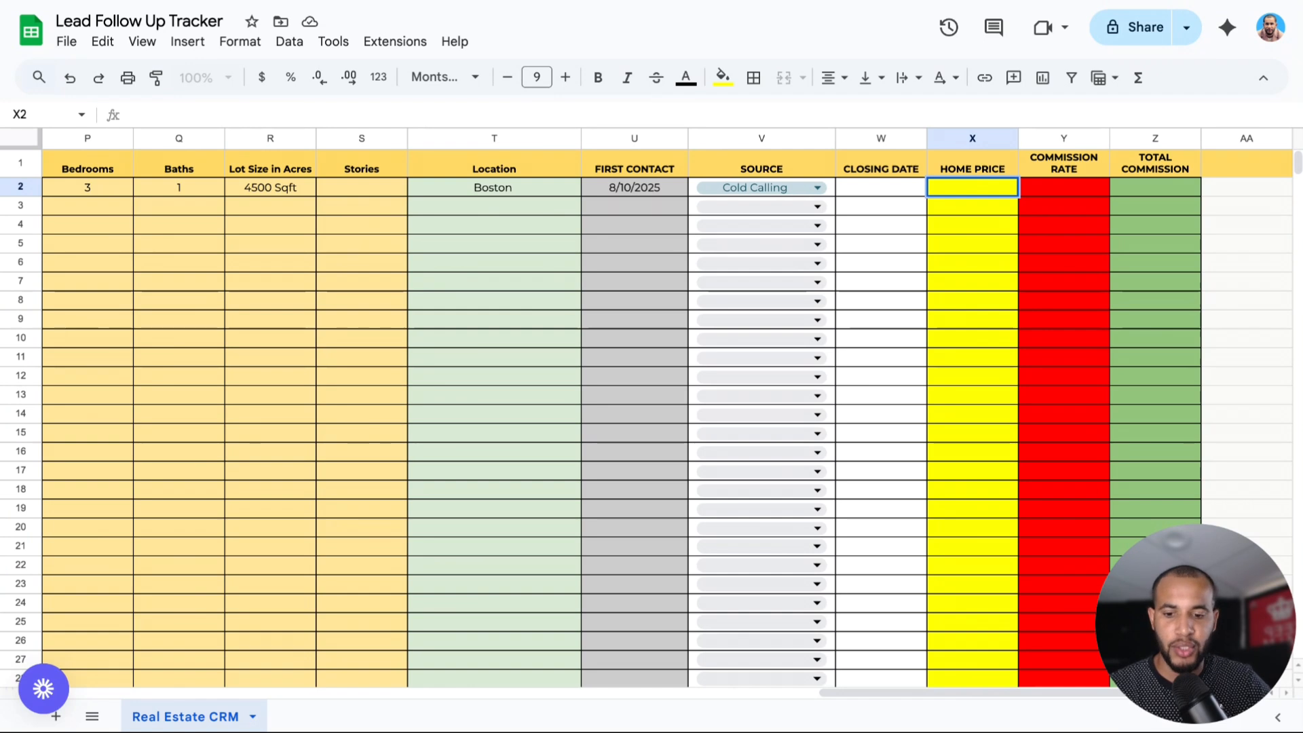
text(3)
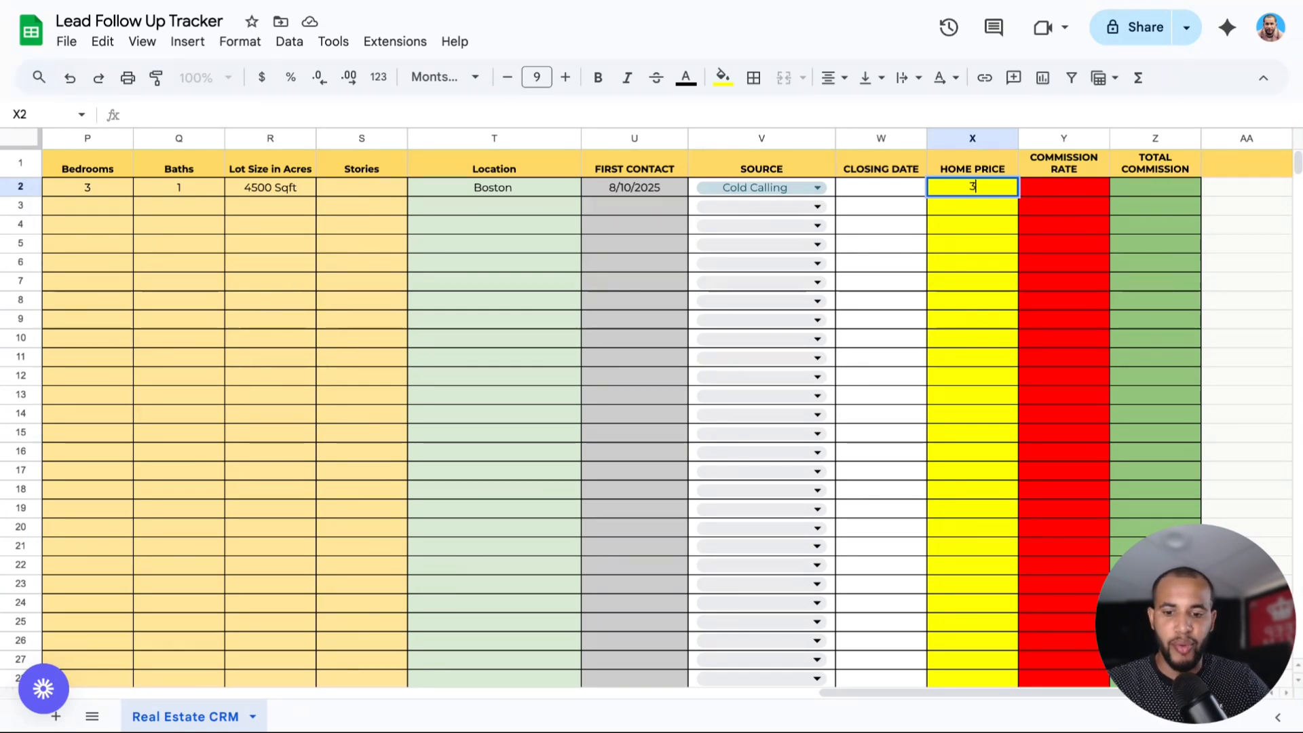
text(40)
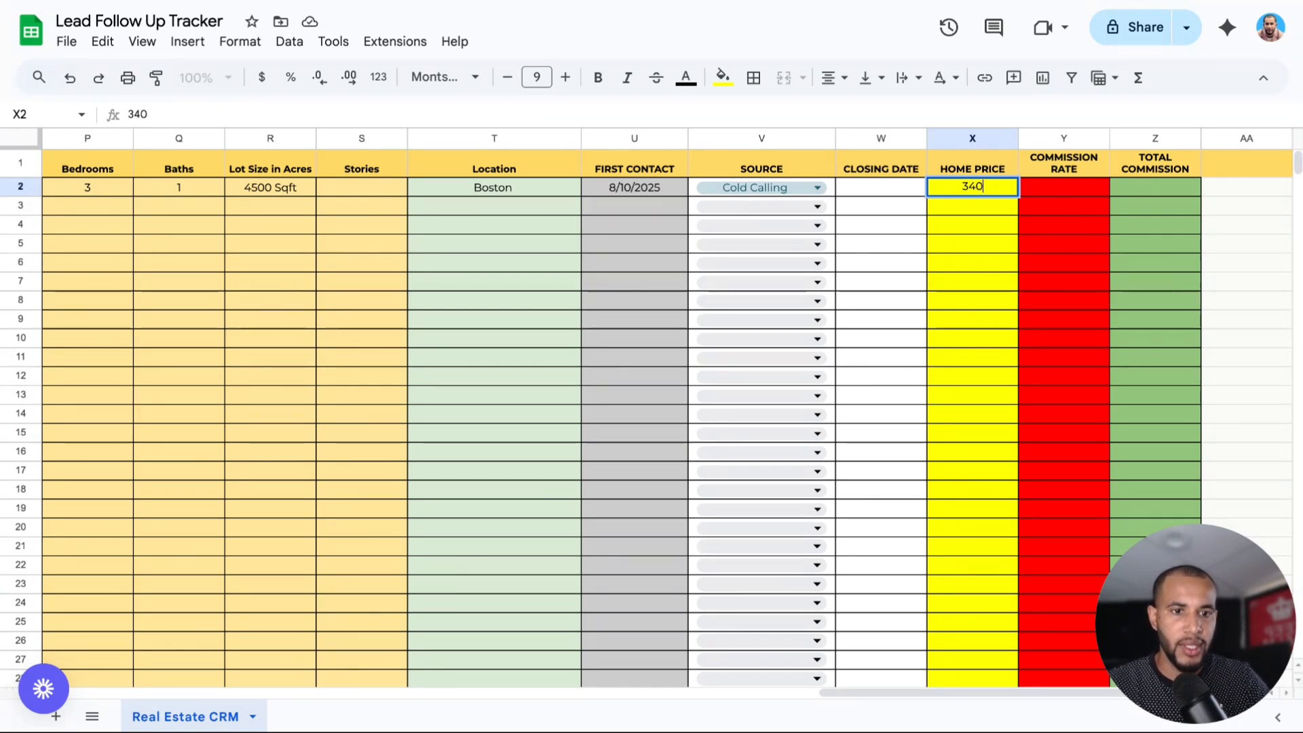
text(,000)
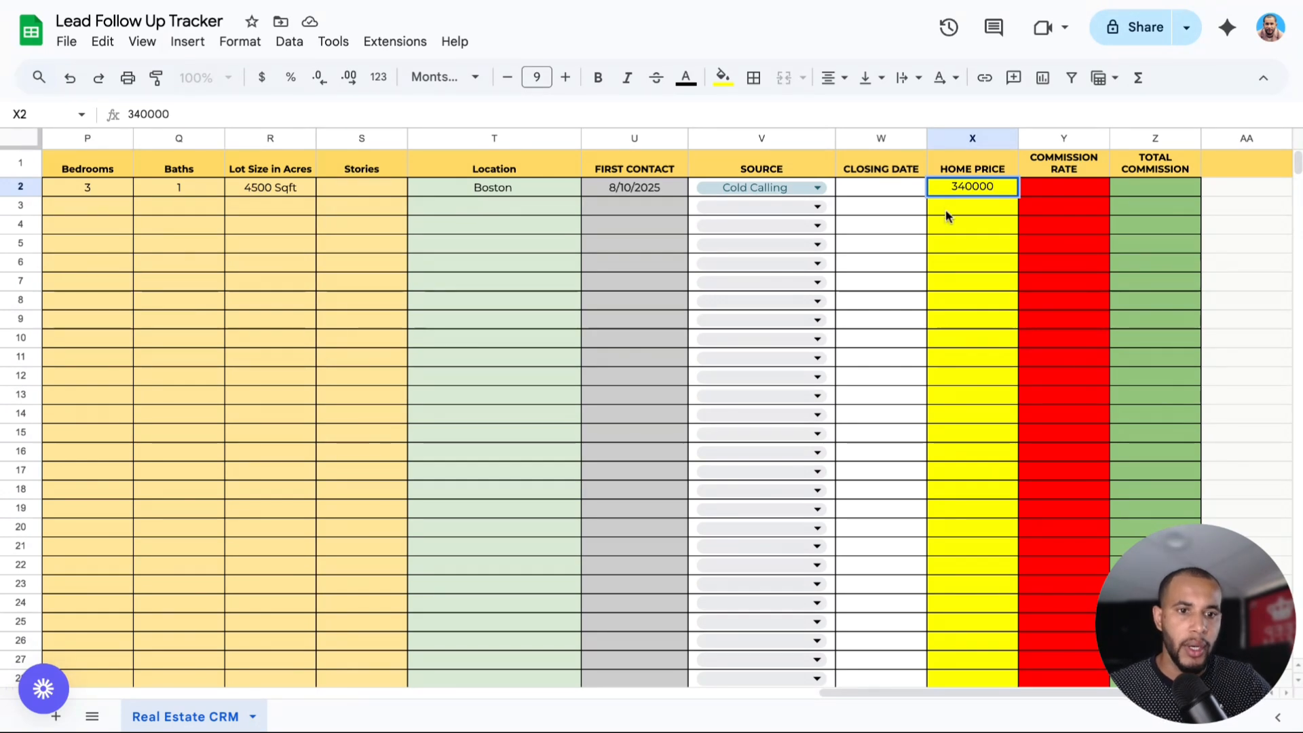
click(951, 201)
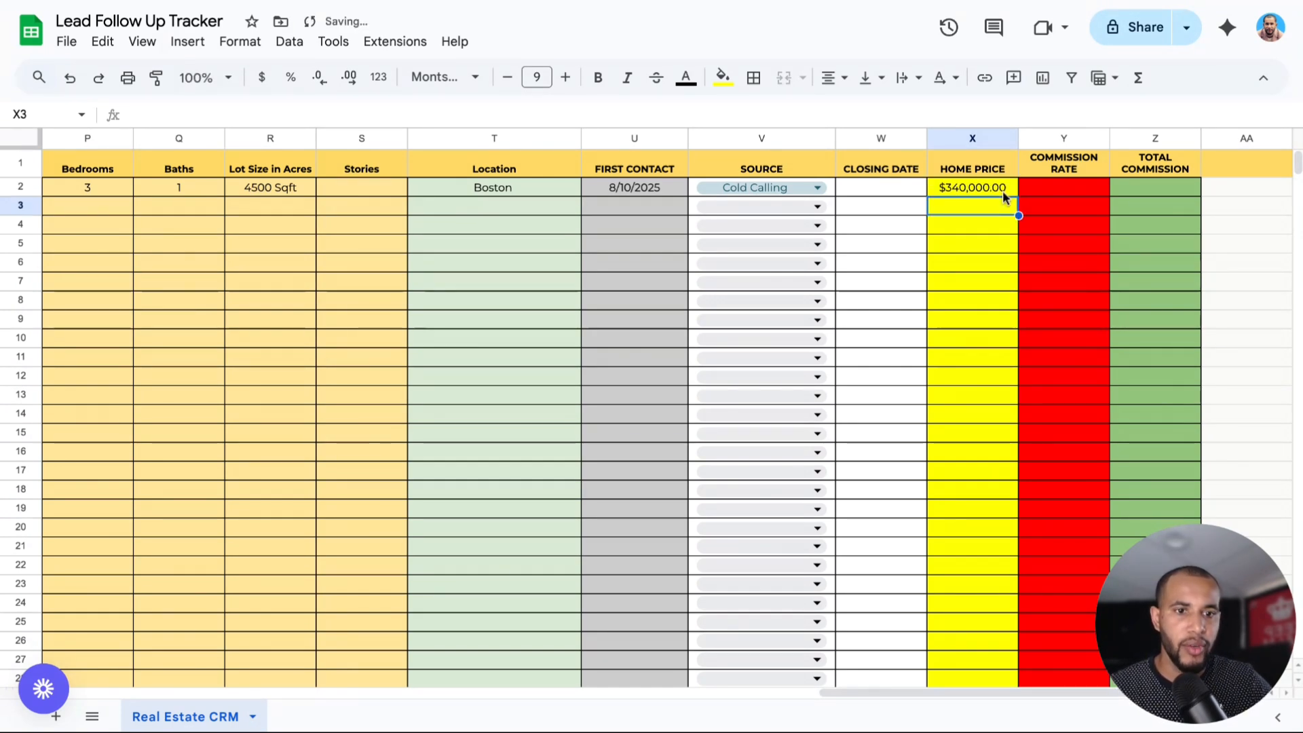
Set the Commission Rate to 3%.
click(1050, 184)
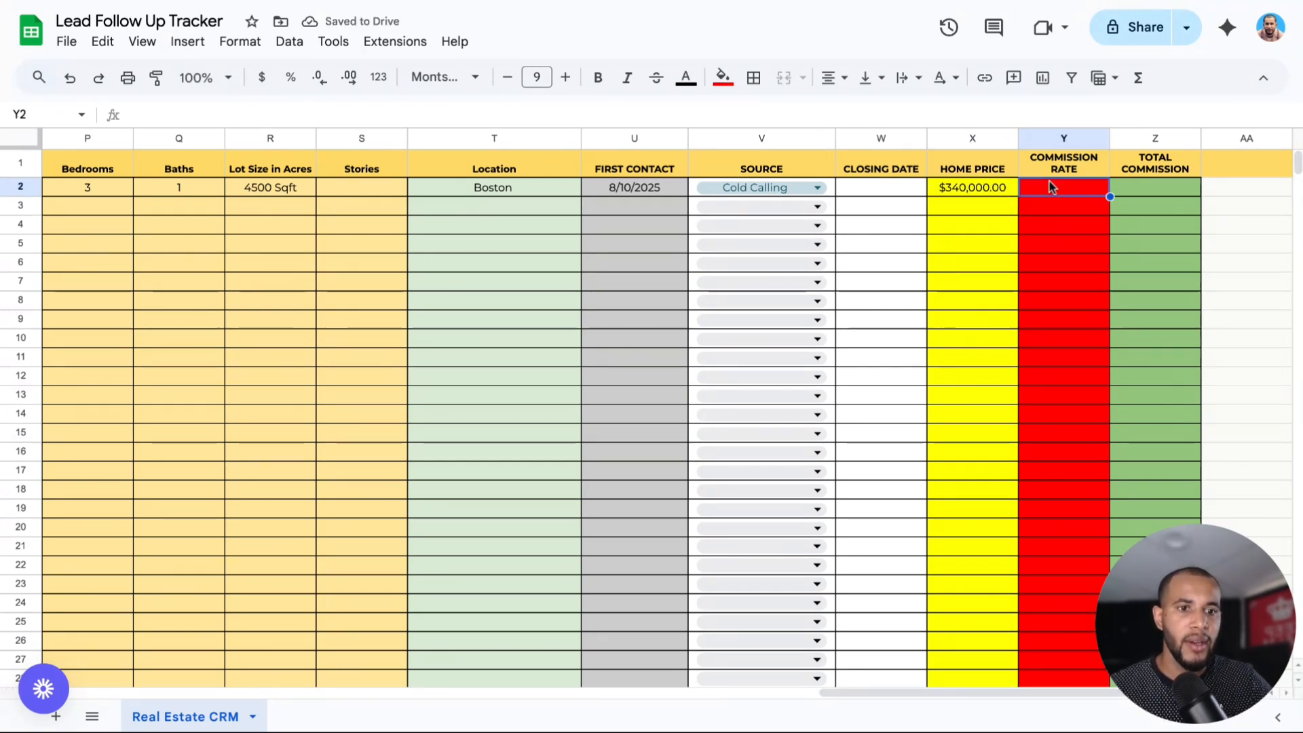
double_click(1049, 181)
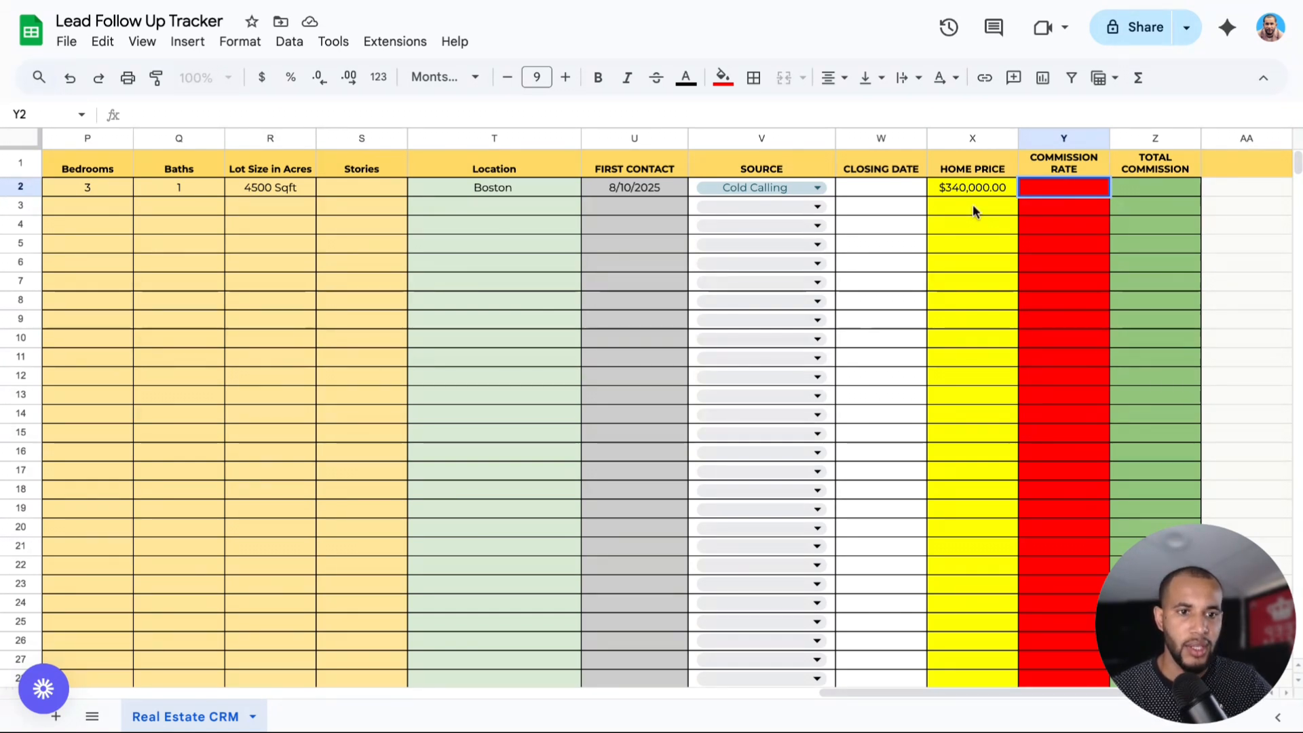
text(3)
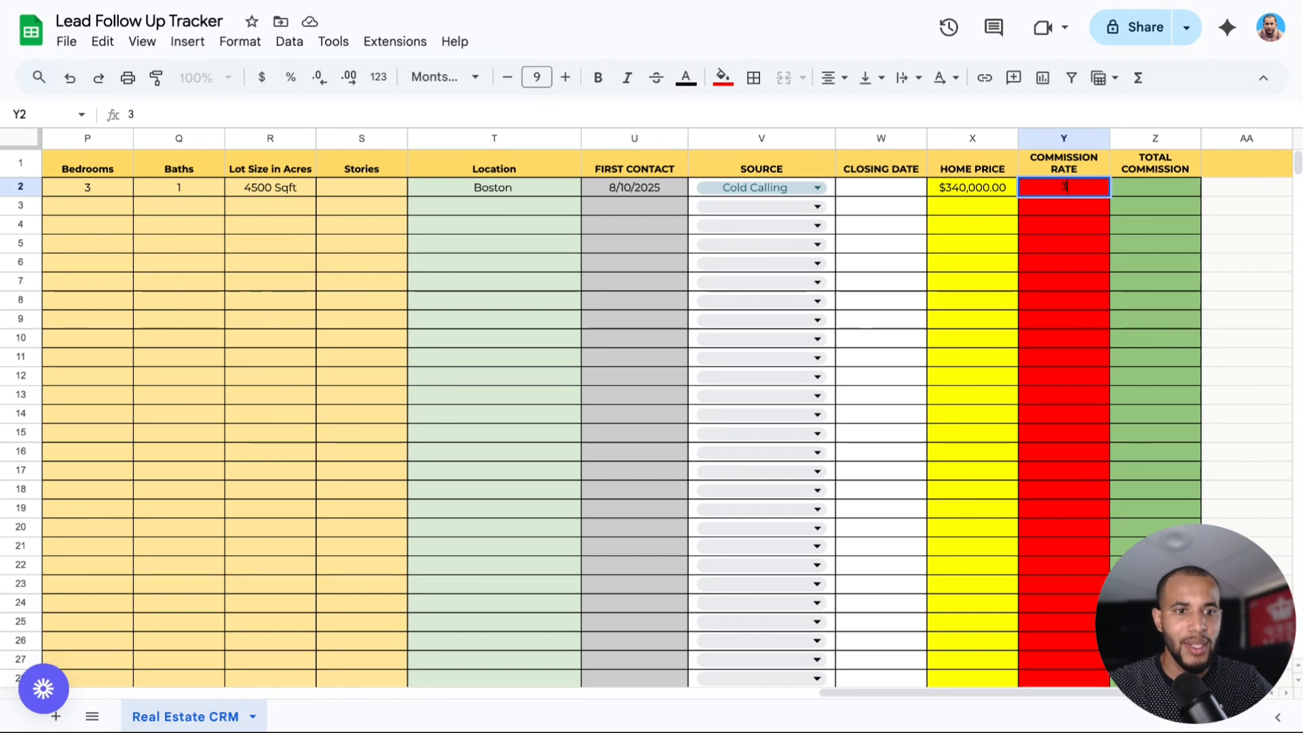
click(1142, 182)
click(1081, 190)
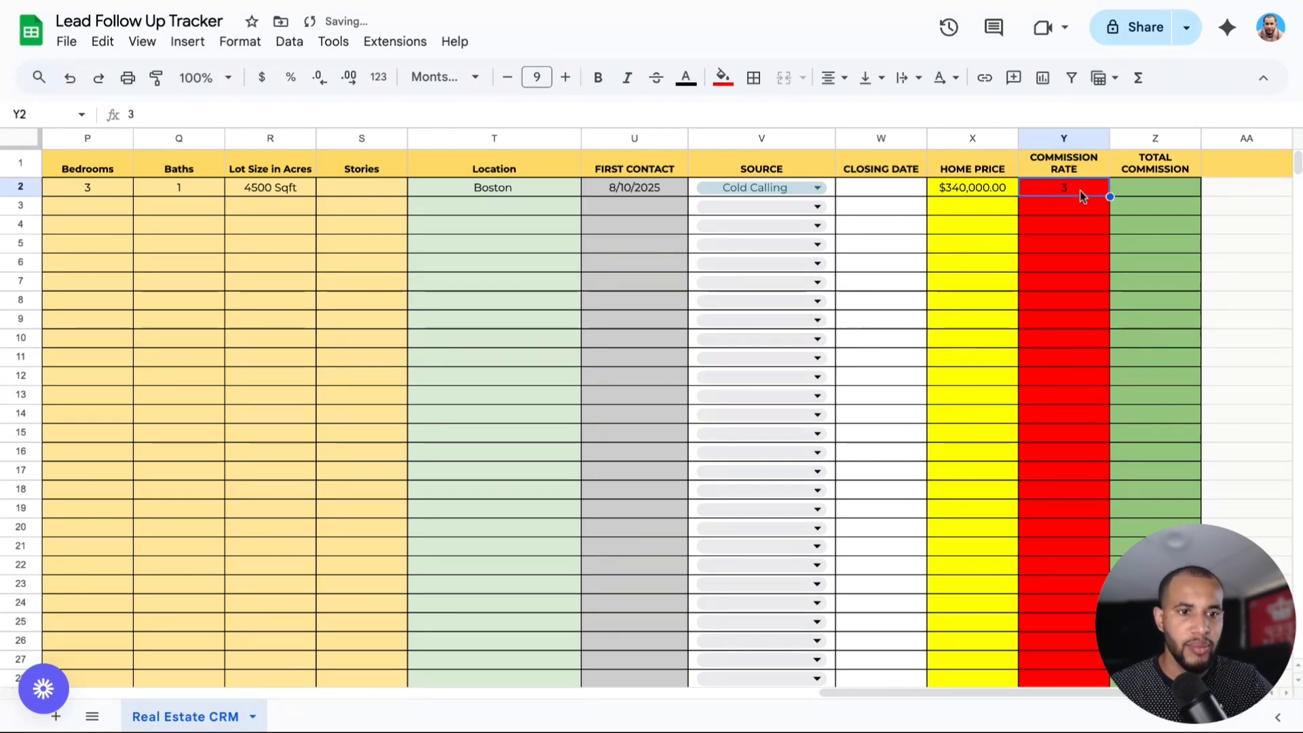
double_click(1080, 190)
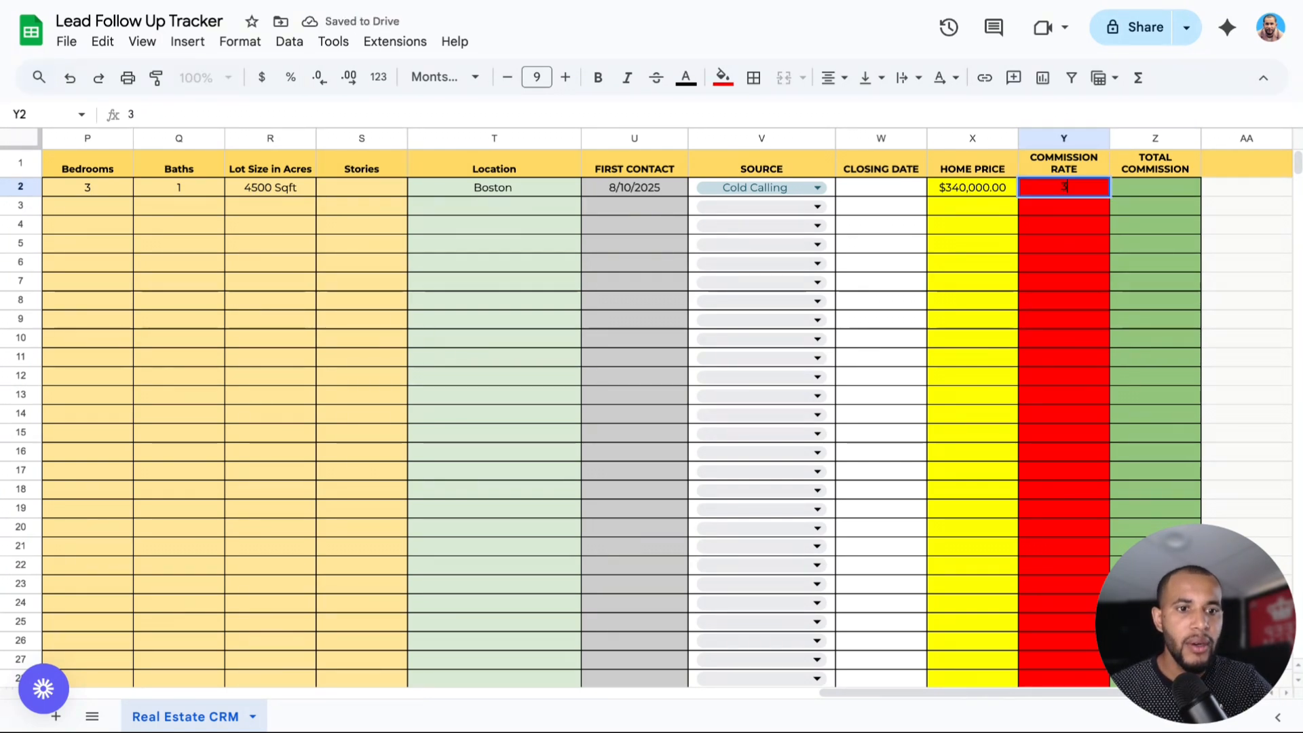
text(%)
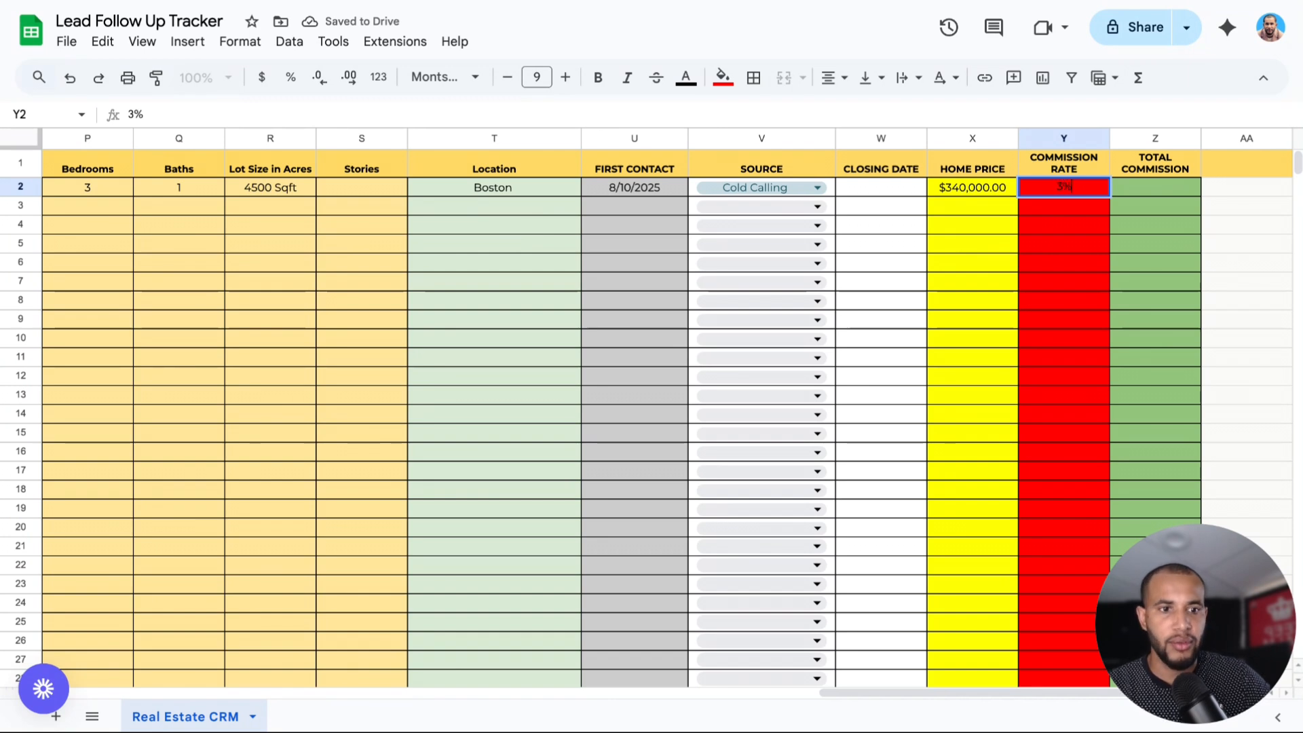
click(1127, 197)
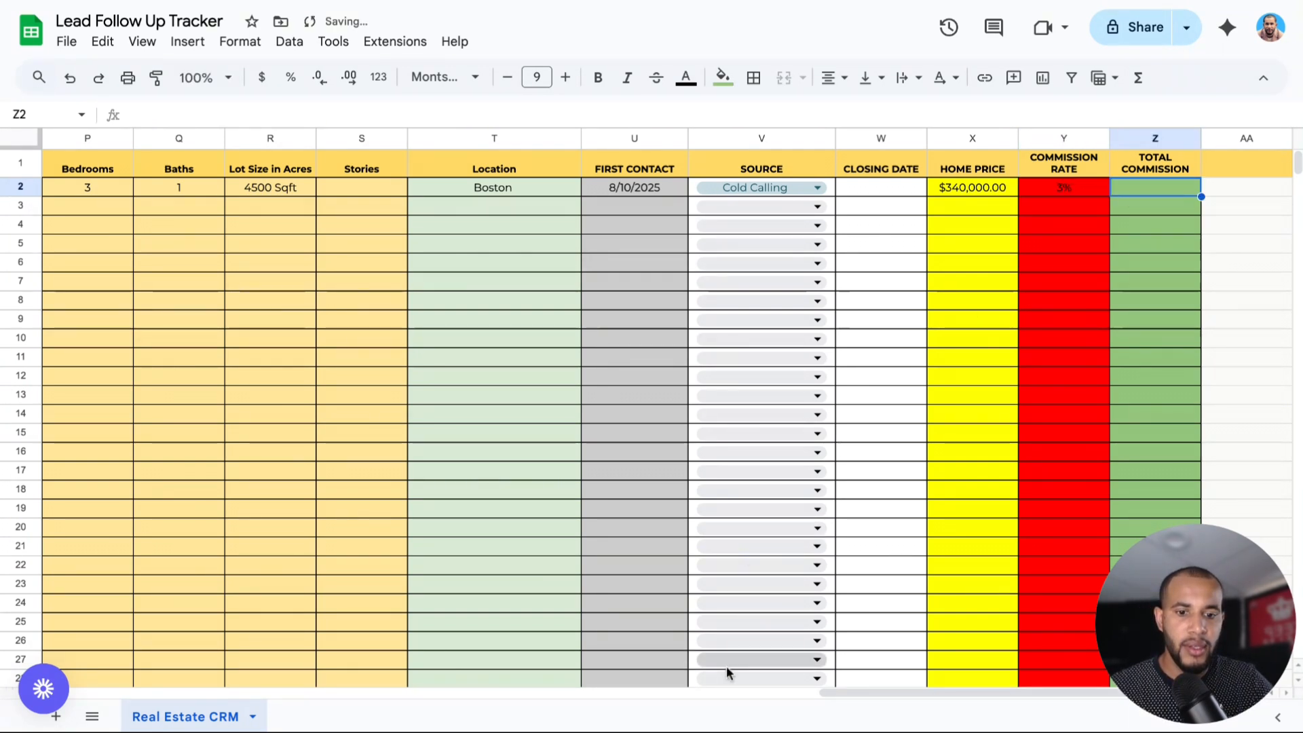
double_click(1146, 189)
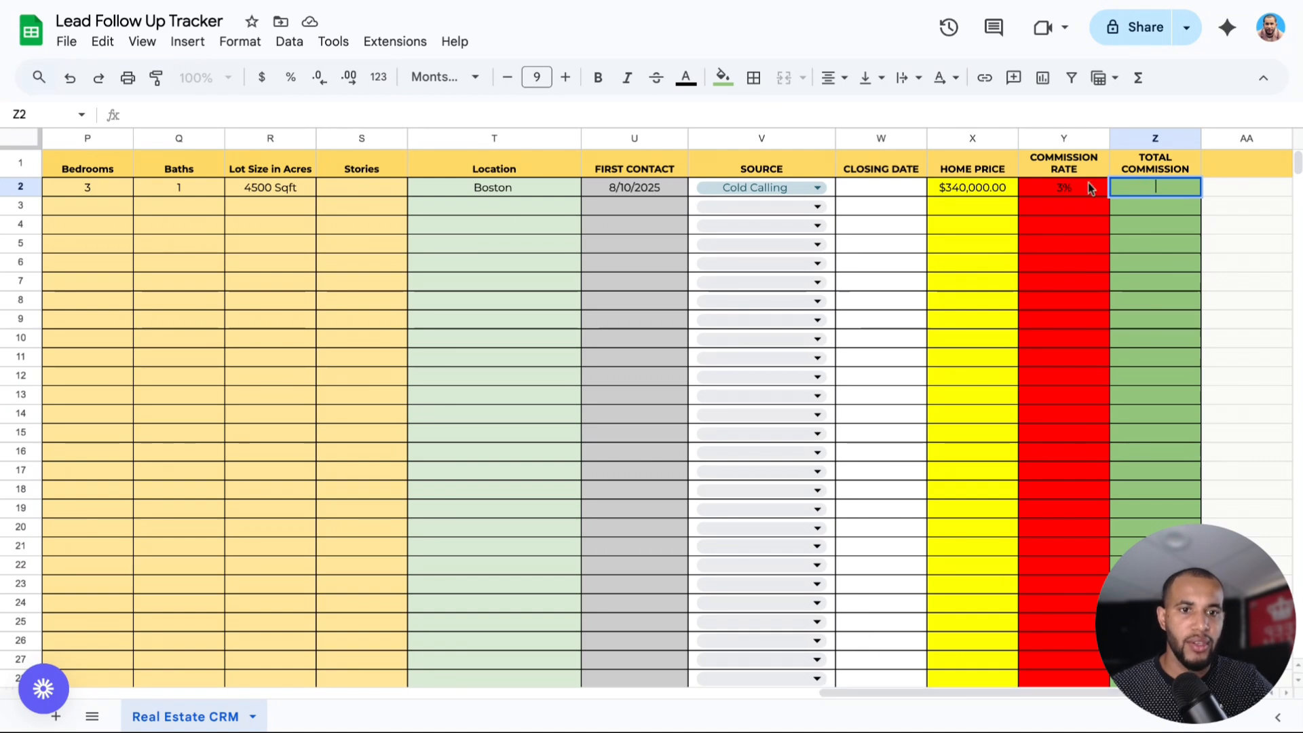
scroll(954, 693, left, 10)
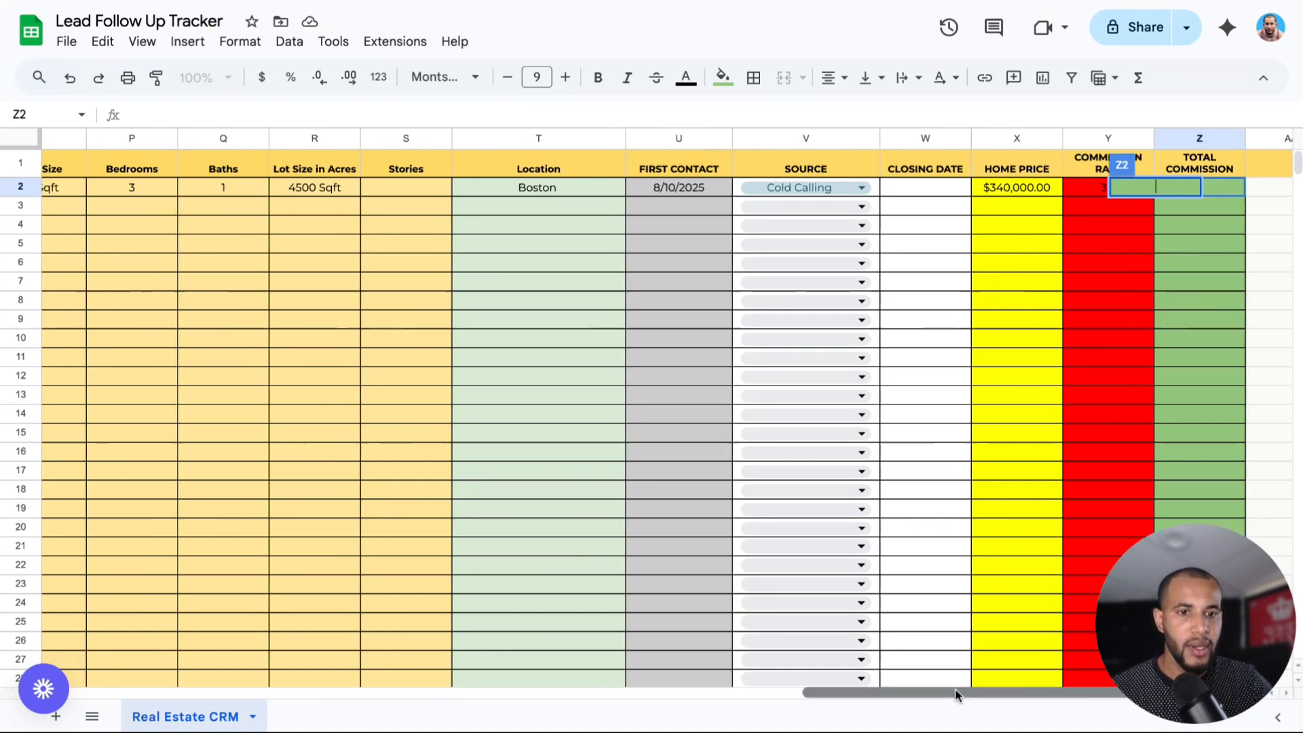
scroll(954, 689, left, 15)
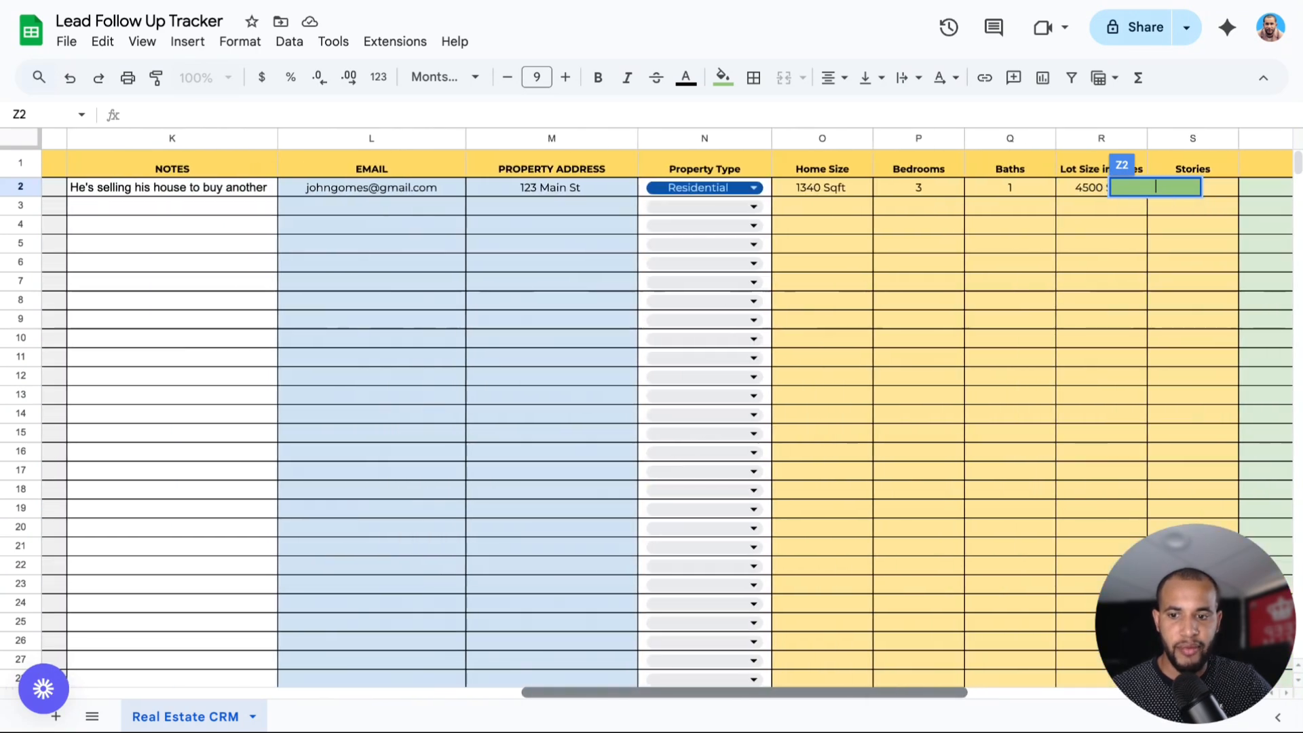
scroll(224, 654, left, 8)
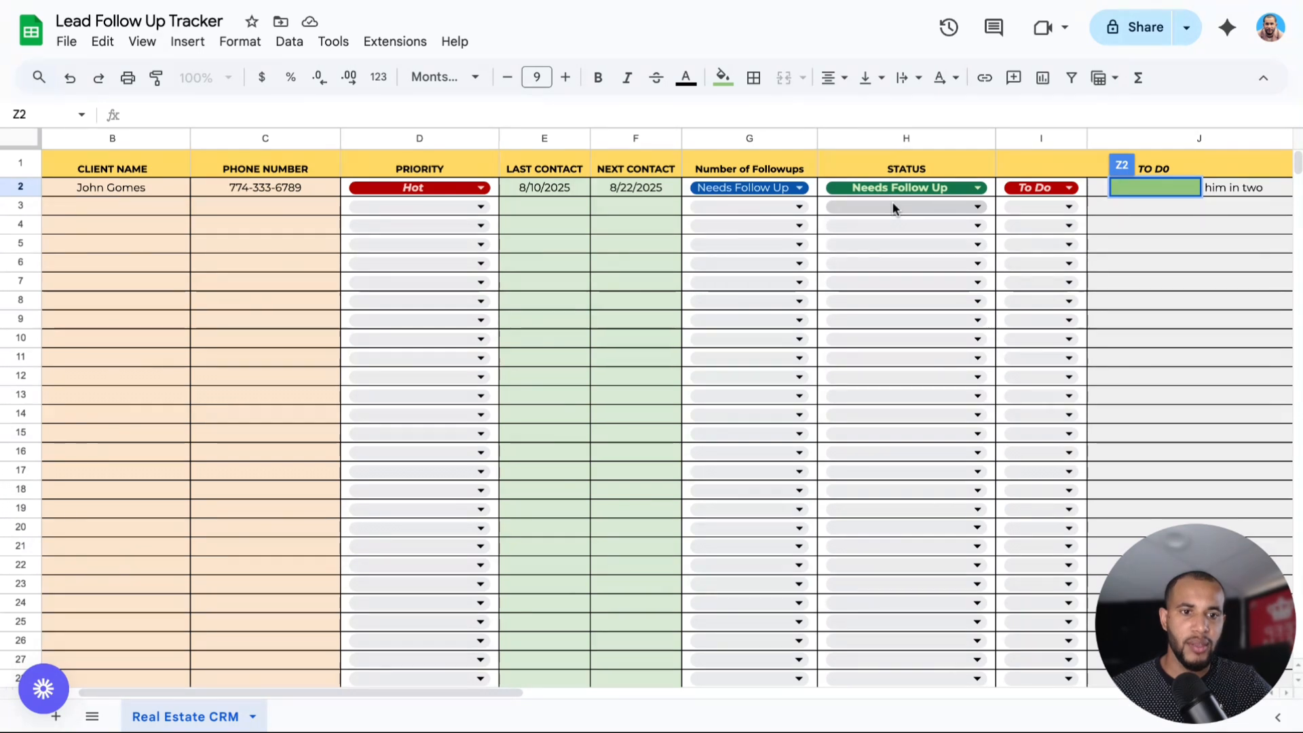
click(1126, 206)
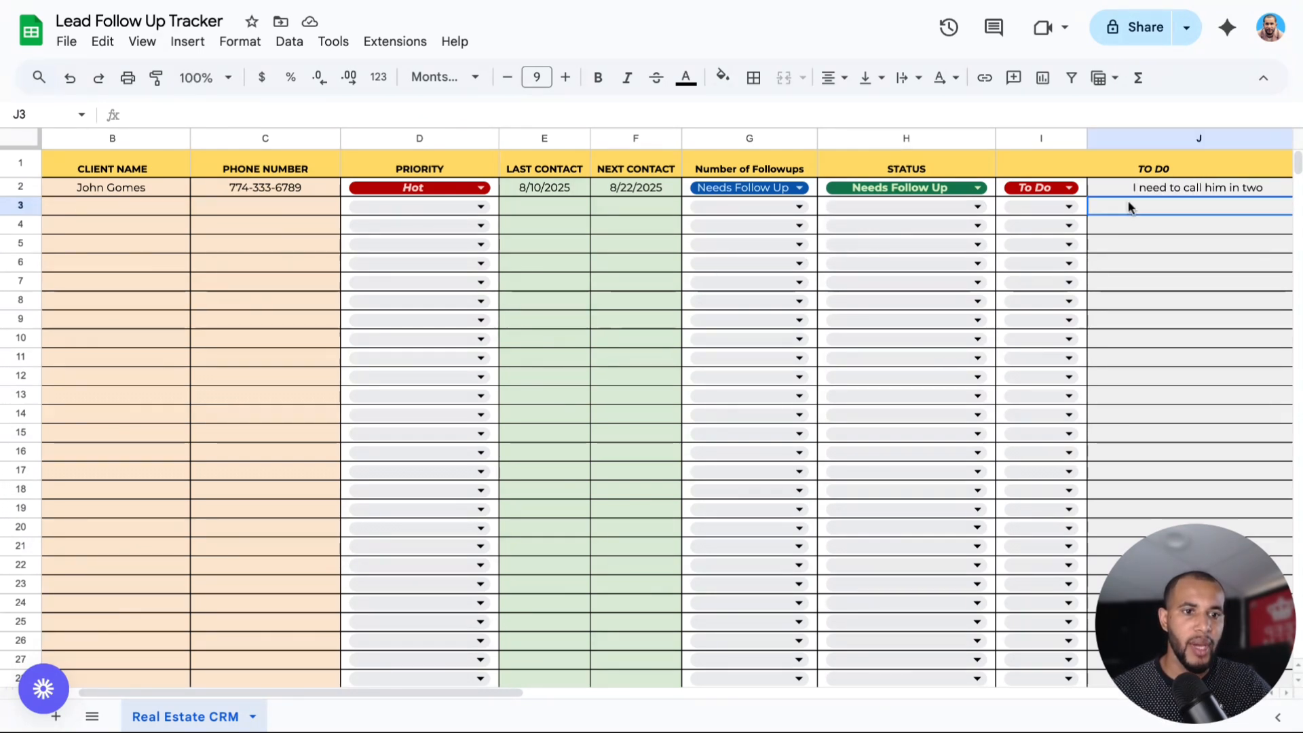